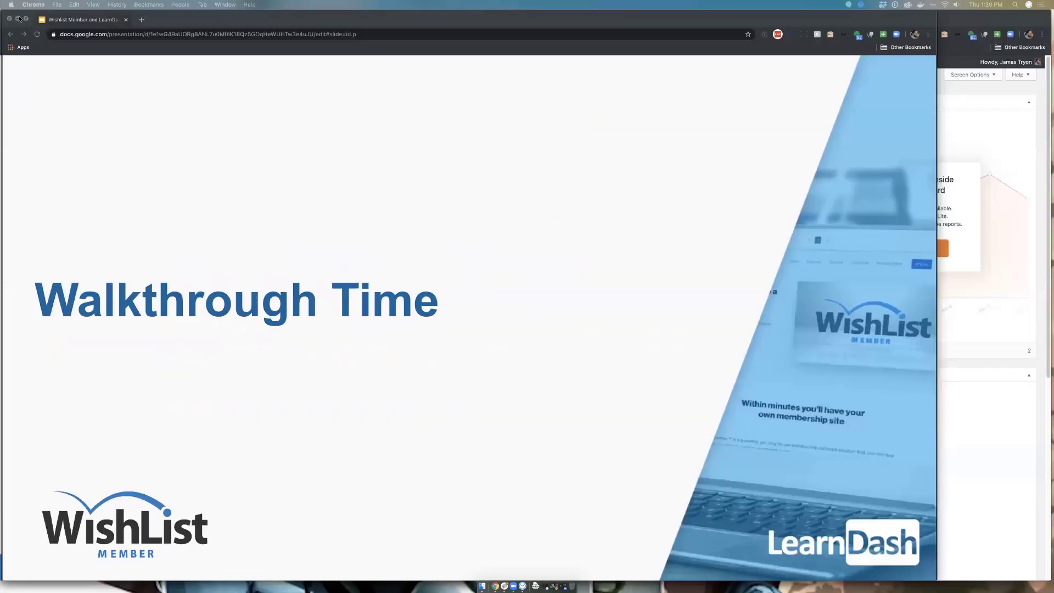
# Step: Bring the WordPress admin window forward, widen it, and go to the Plugins page
pyautogui.click(18, 19)
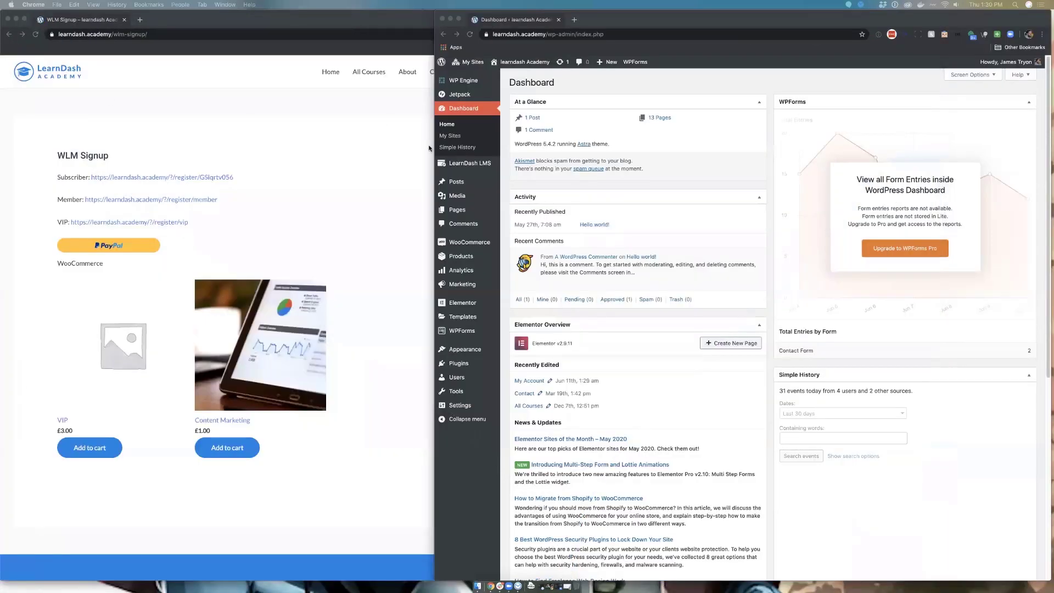
pyautogui.click(234, 157)
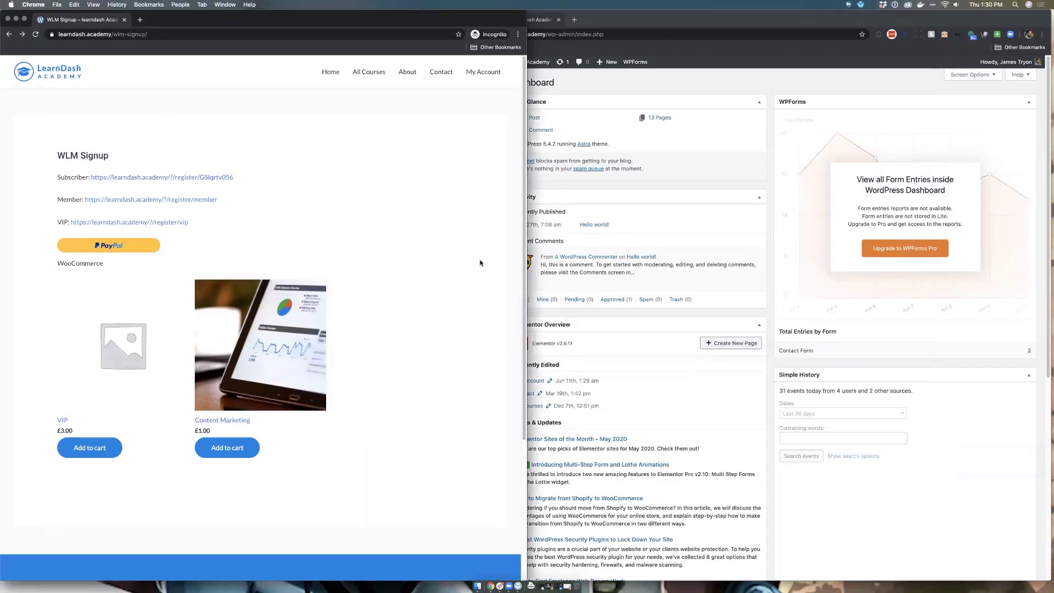
pyautogui.click(842, 358)
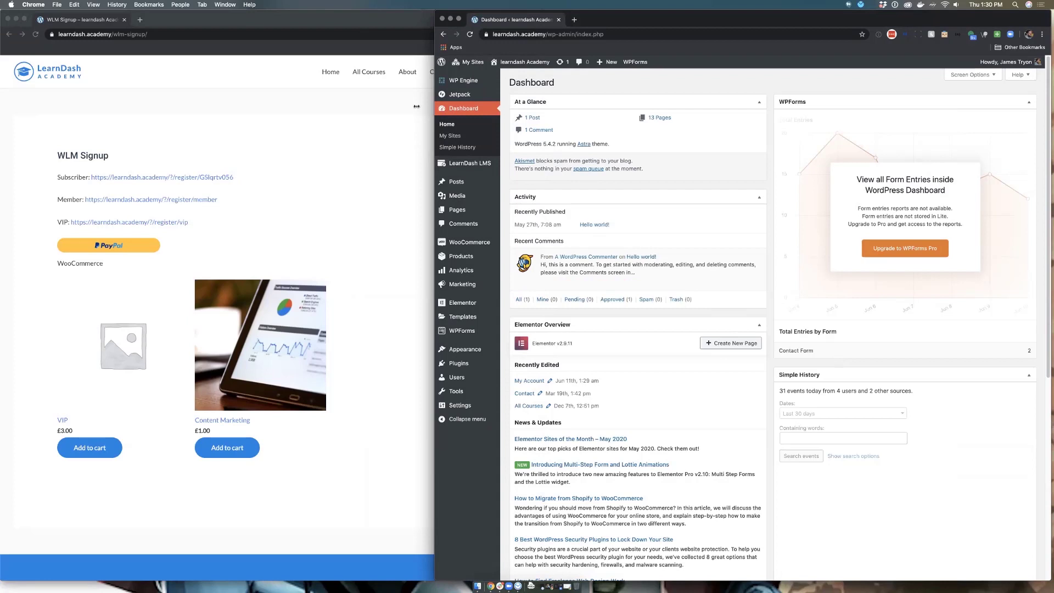
pyautogui.moveTo(417, 107); pyautogui.dragTo(333, 108)
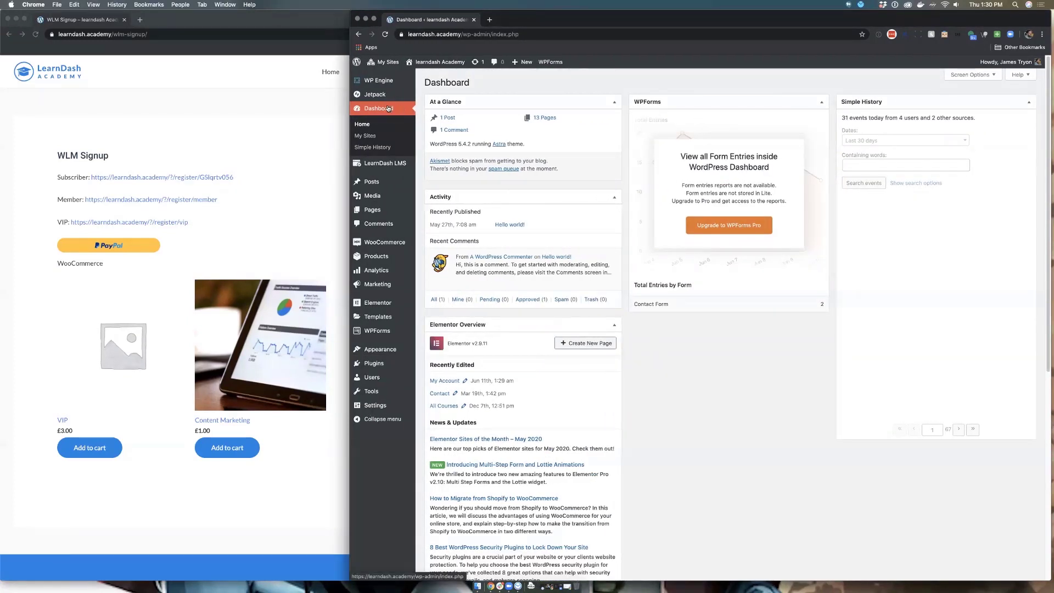
pyautogui.click(363, 361)
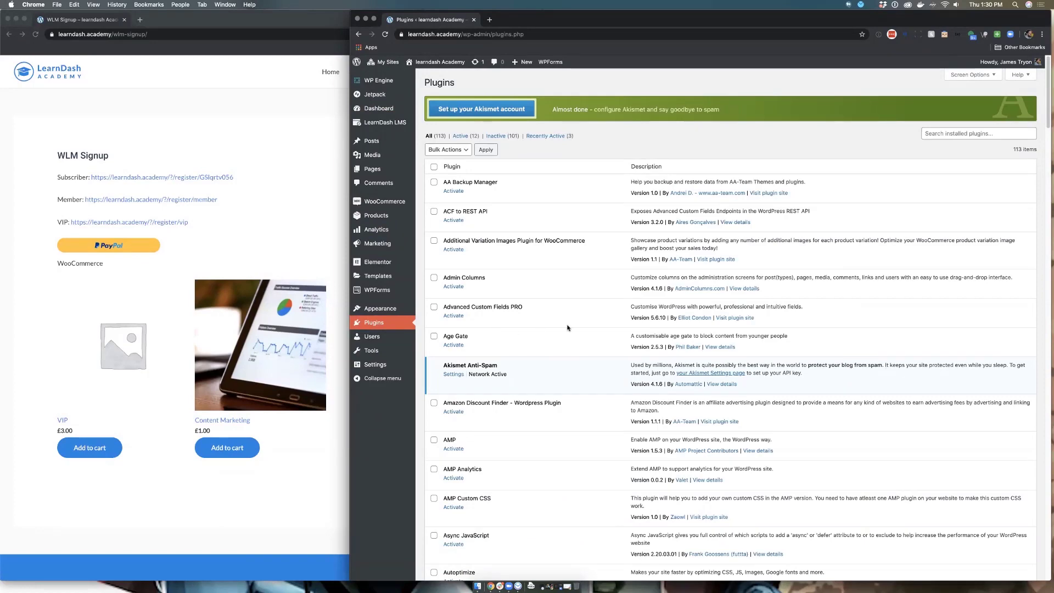
# Step: Scroll down the plugin list and activate WishList Member
pyautogui.scroll(-15, 569, 329)
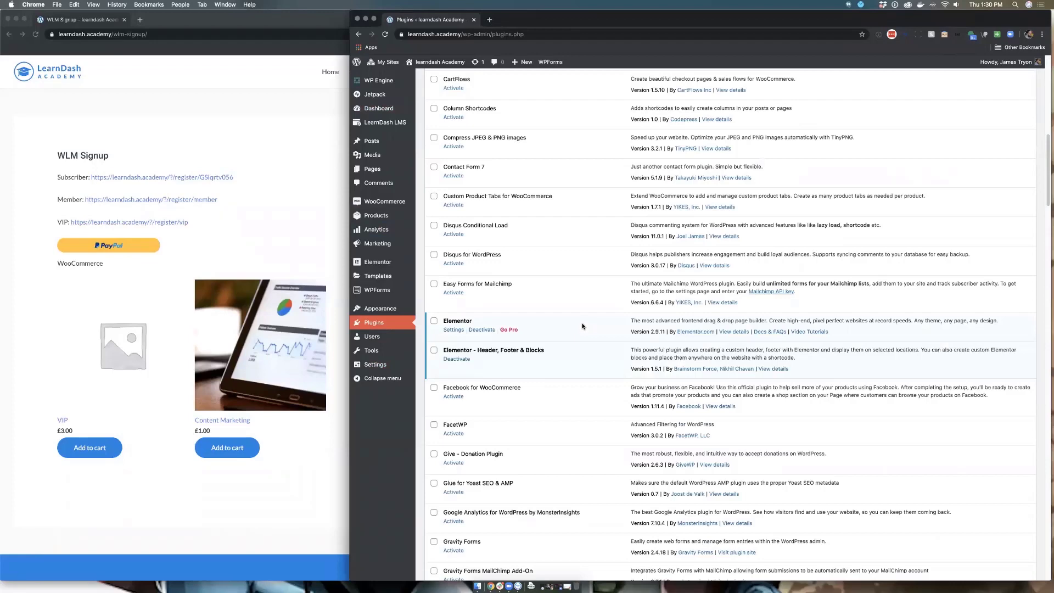
pyautogui.scroll(-4, 584, 328)
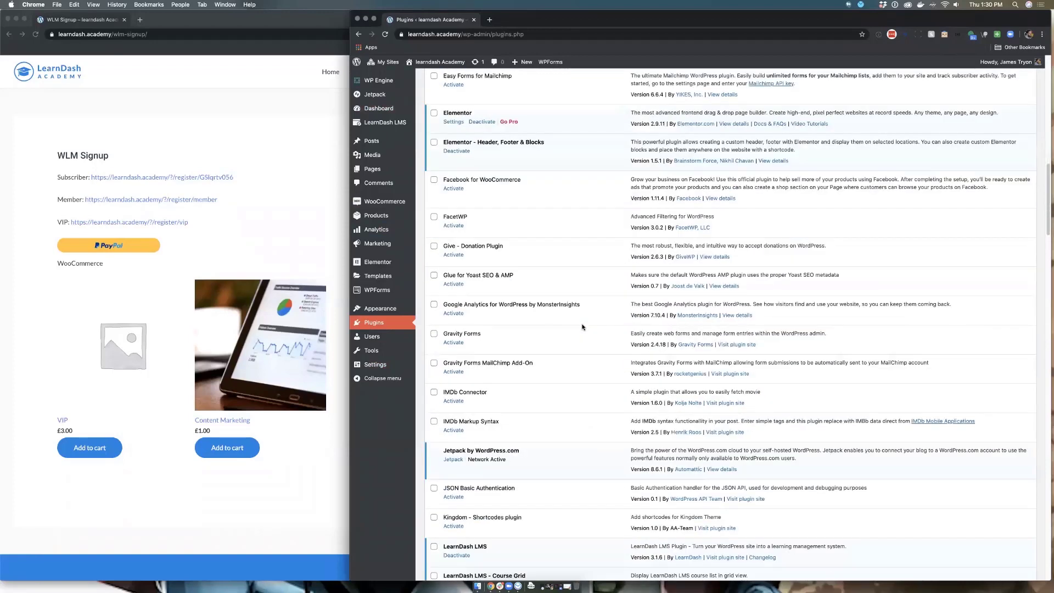
pyautogui.scroll(-8, 582, 327)
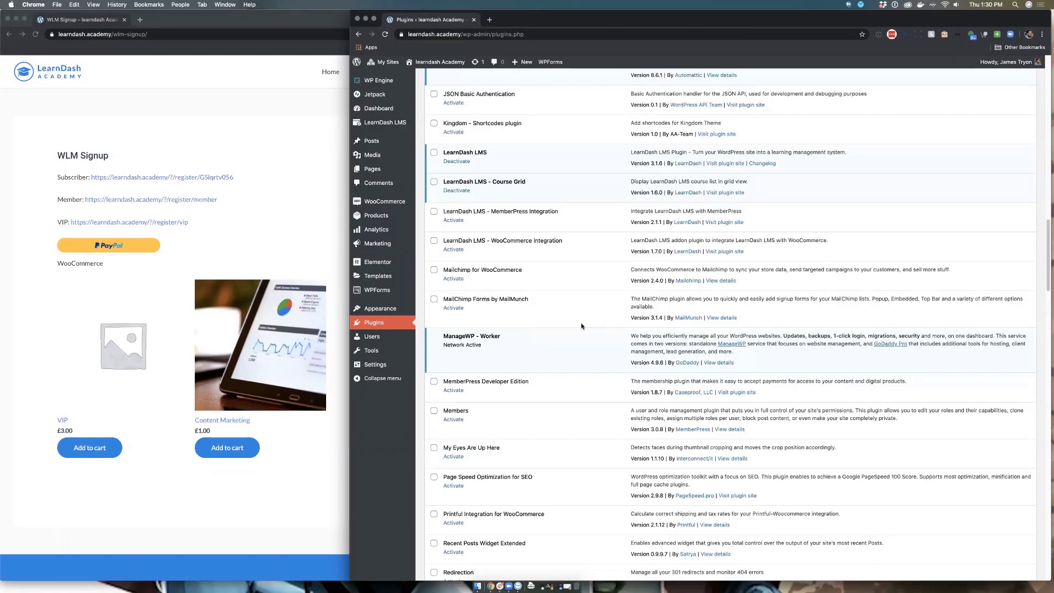
pyautogui.scroll(-5, 580, 327)
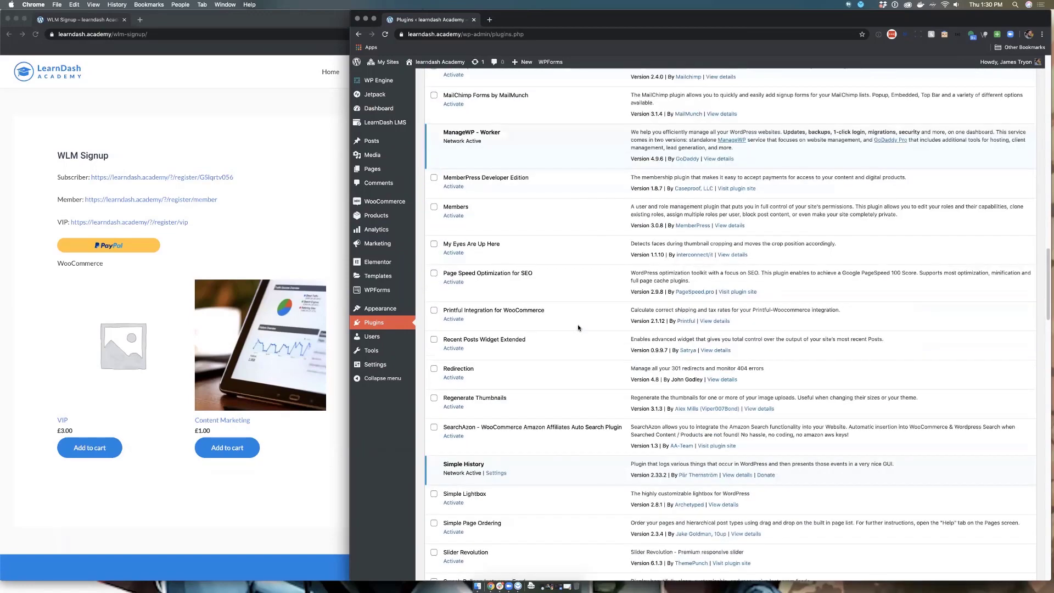
pyautogui.scroll(-2, 579, 327)
pyautogui.scroll(-6, 578, 328)
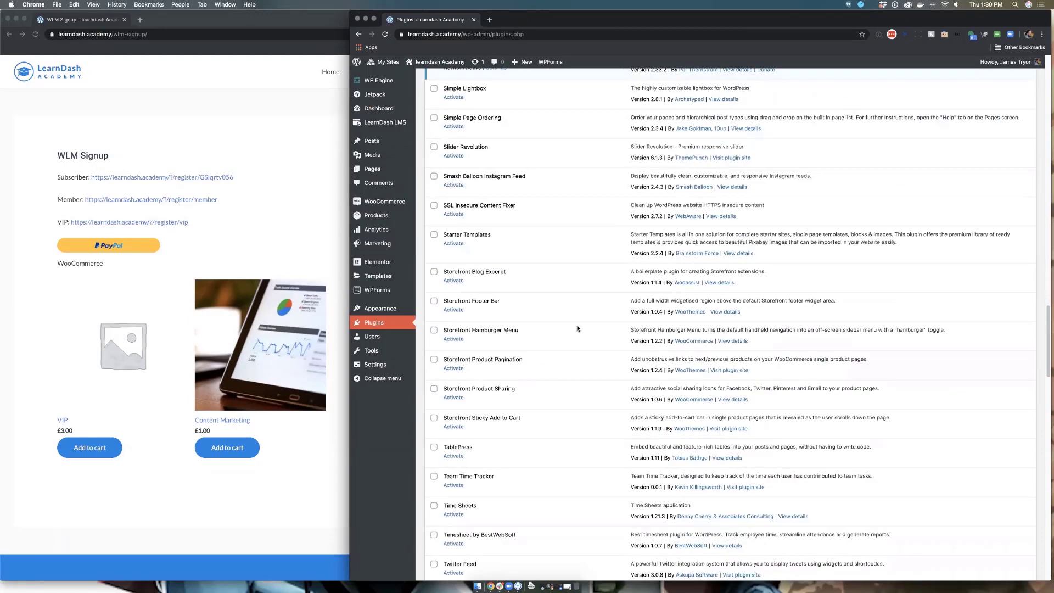
pyautogui.scroll(-6, 567, 328)
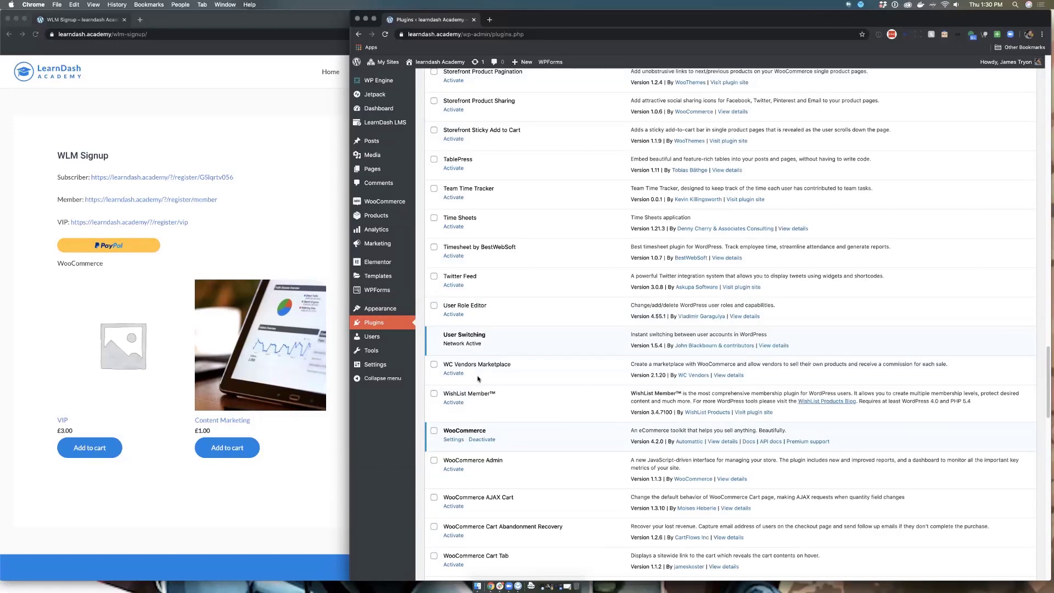
pyautogui.click(455, 403)
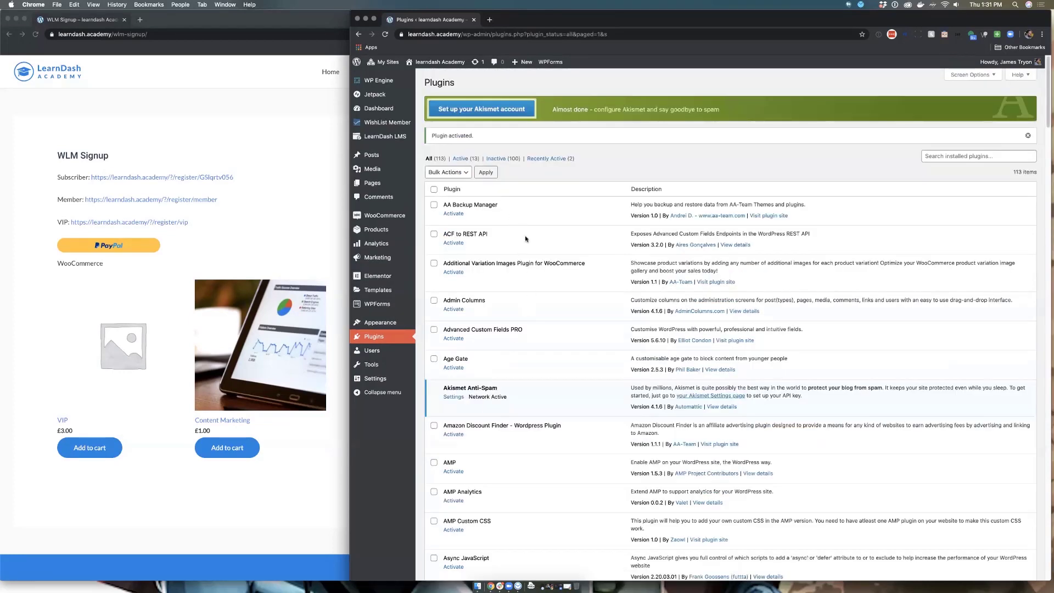
pyautogui.moveTo(360, 123)
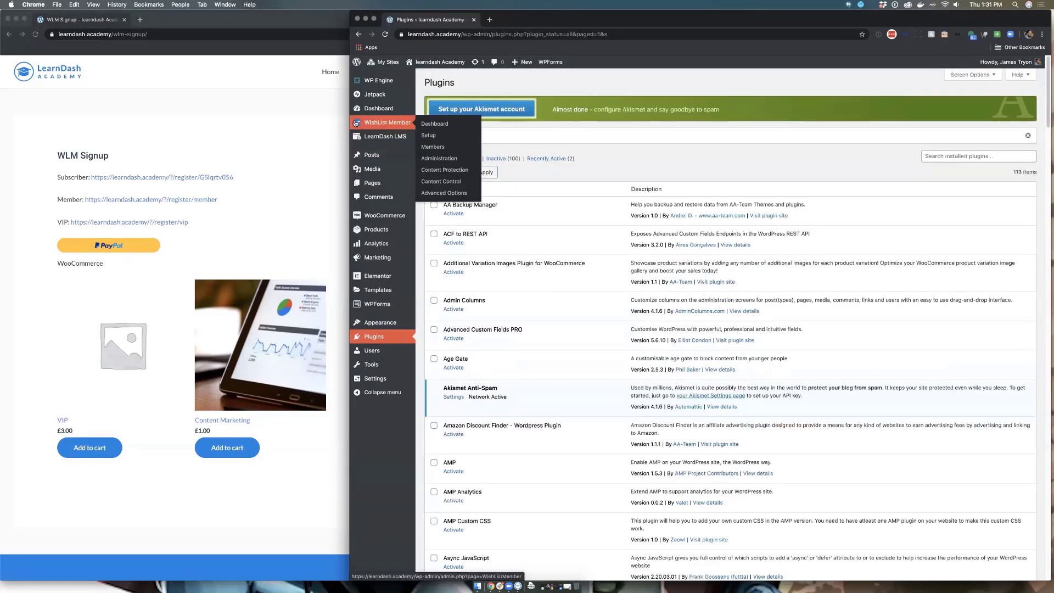
# Step: Open the WishList Member dashboard and launch the Getting Started wizard
pyautogui.click(364, 123)
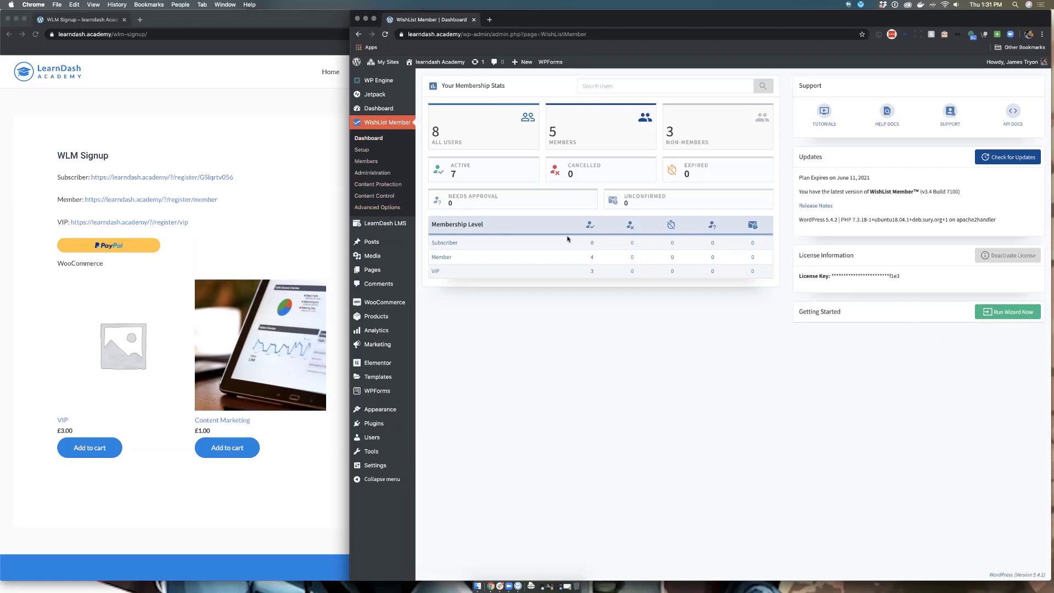
pyautogui.click(1000, 315)
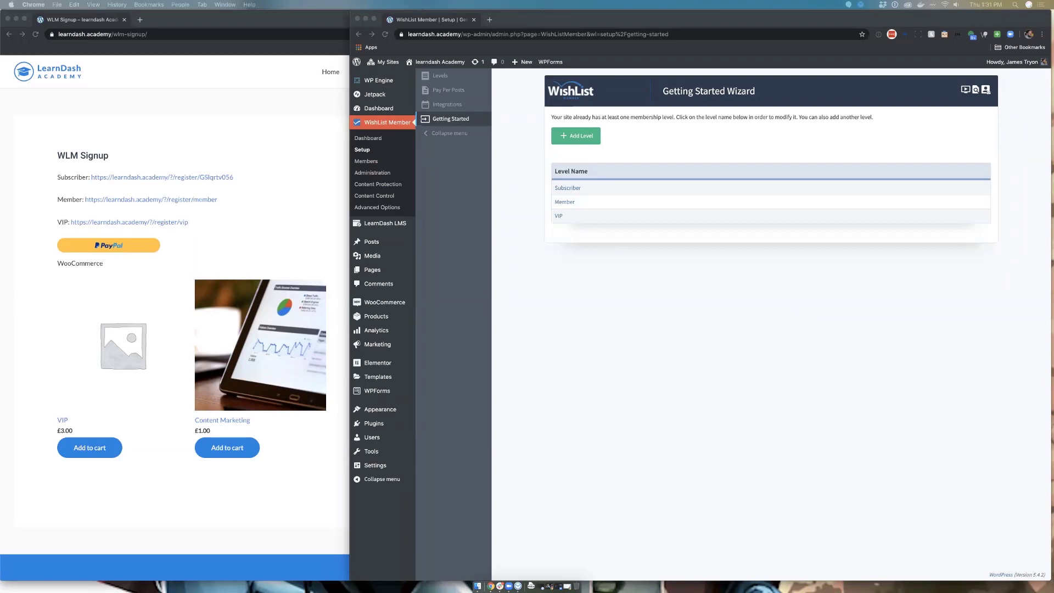
# Step: Add a level named 'Gold' with Ongoing access and continue to Level Requirements
pyautogui.click(572, 138)
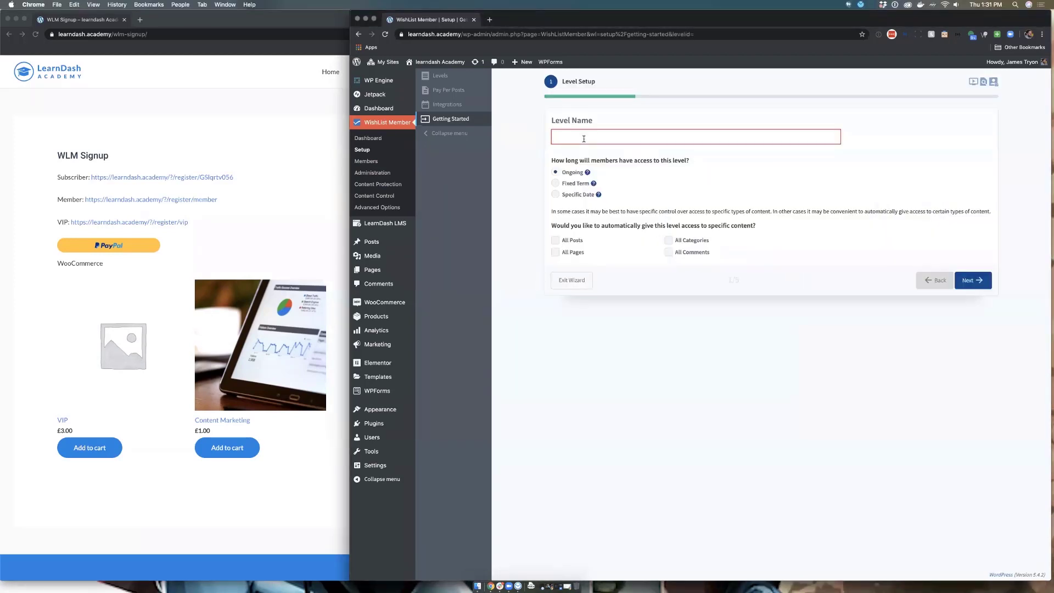
pyautogui.write('Gold')
pyautogui.click(556, 184)
pyautogui.click(784, 184)
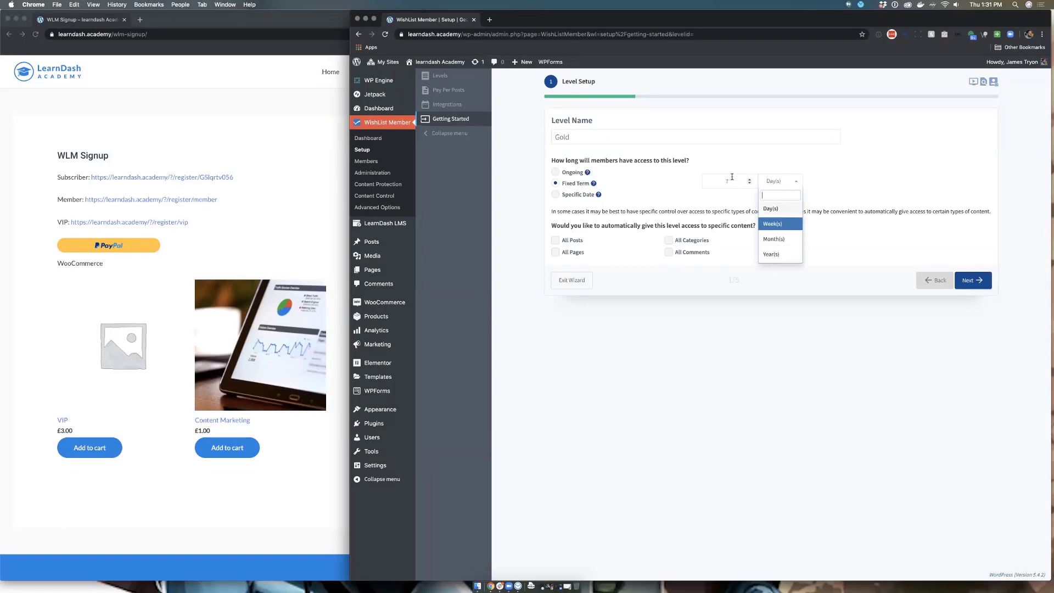
pyautogui.click(731, 178)
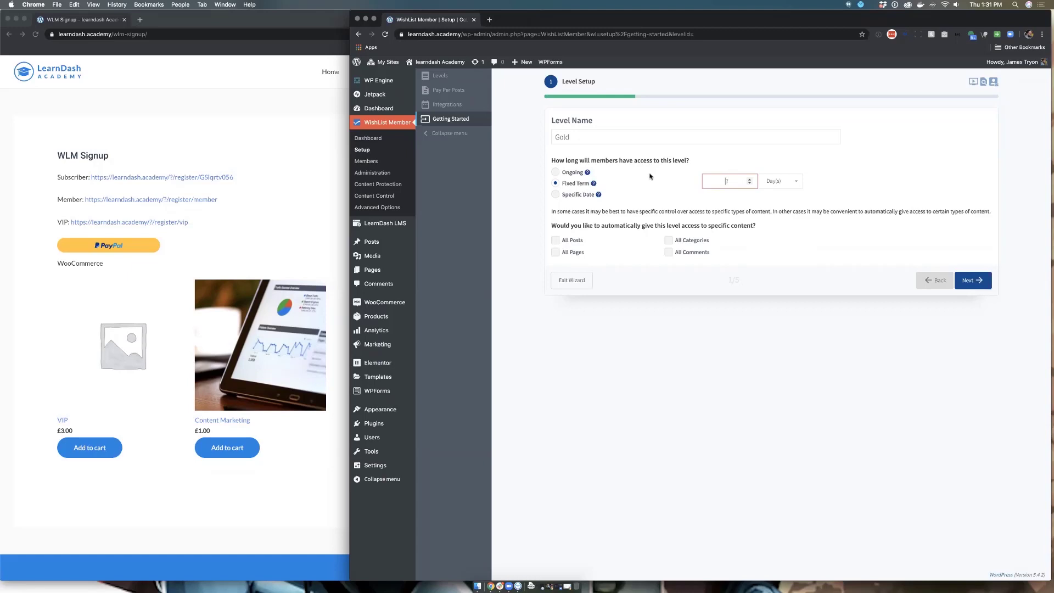
pyautogui.click(556, 173)
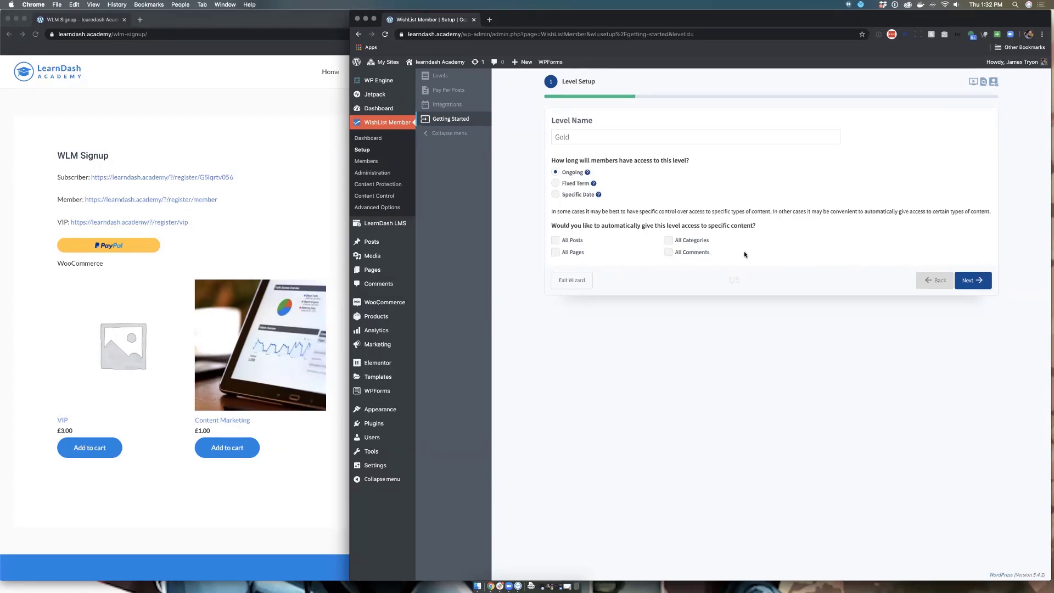
pyautogui.click(961, 281)
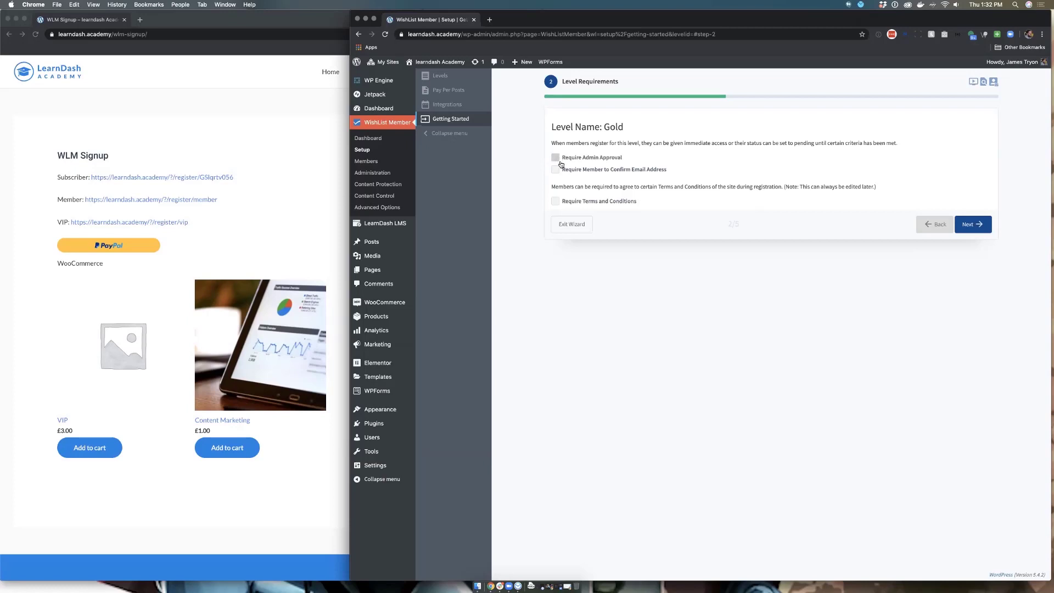
# Step: Require Terms and Conditions for Gold and advance to the email setup step
pyautogui.click(555, 202)
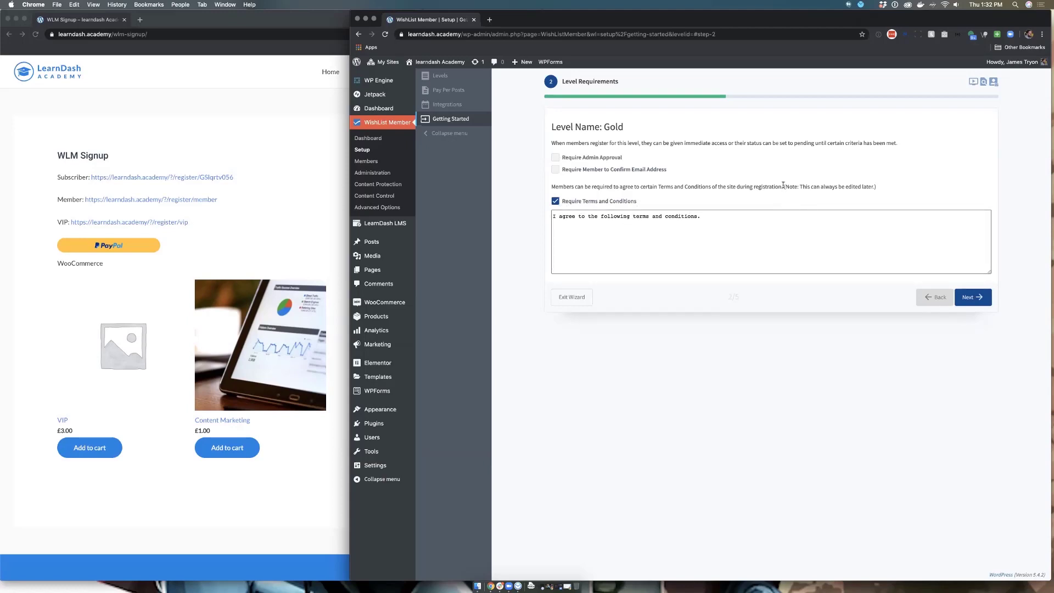
pyautogui.click(974, 297)
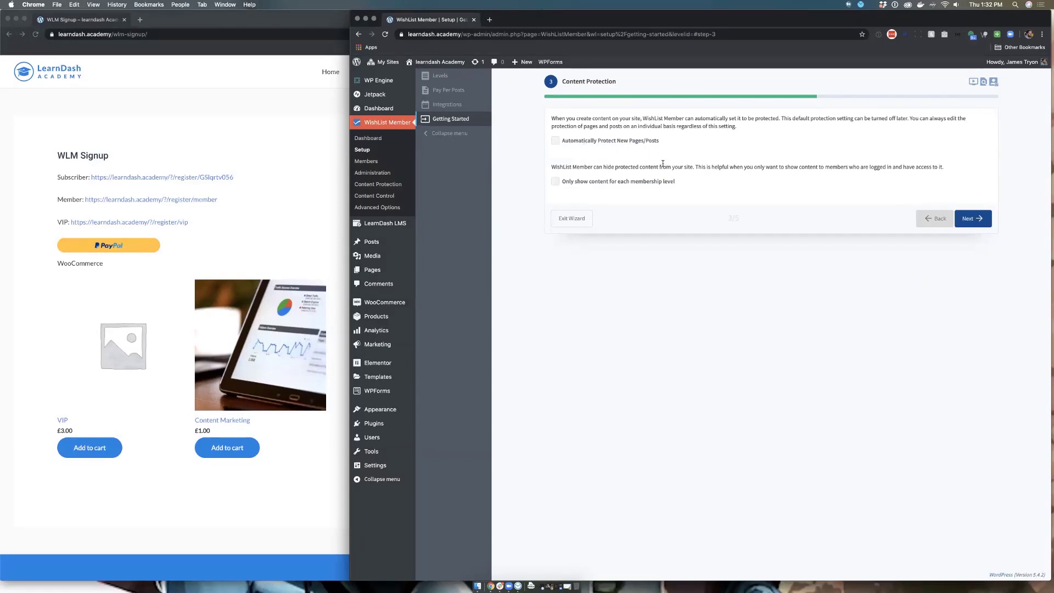
pyautogui.click(970, 219)
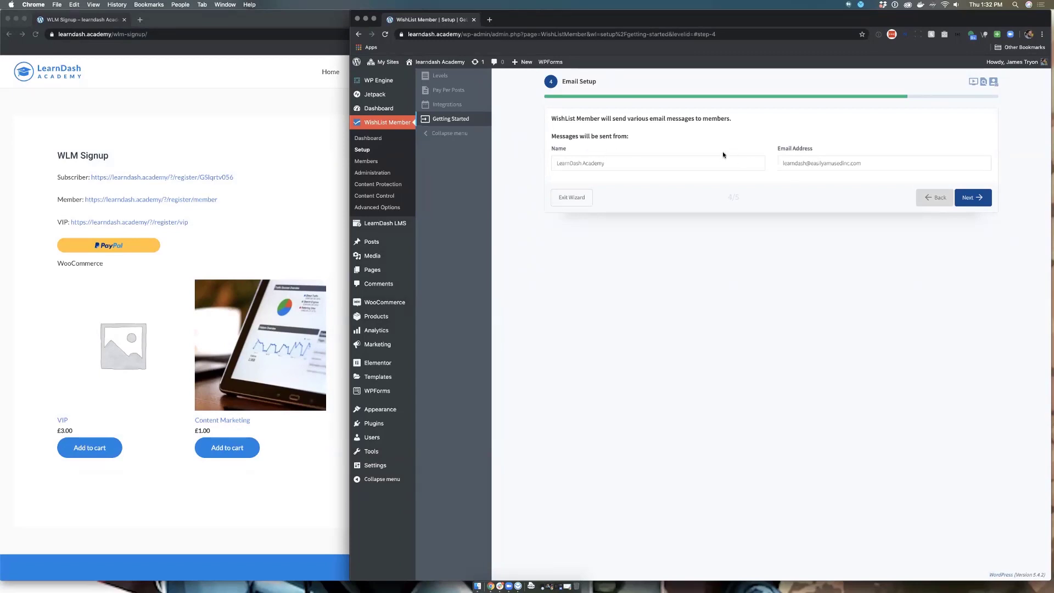
# Step: Change the email sender name to 'LearnDash Academy Gold'
pyautogui.moveTo(609, 163); pyautogui.dragTo(567, 153)
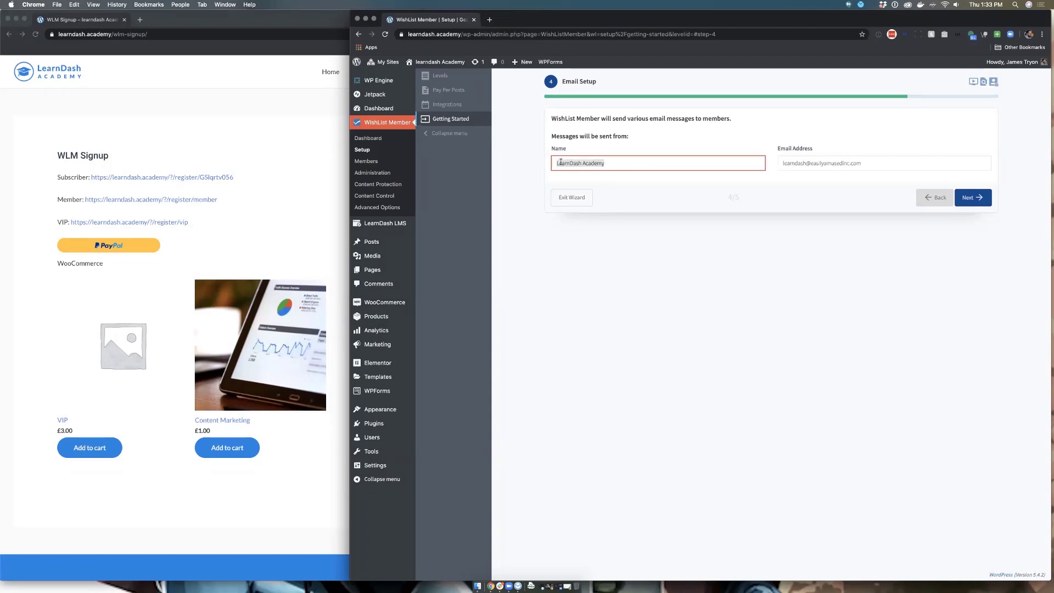
pyautogui.click(633, 163)
pyautogui.write('Cold')
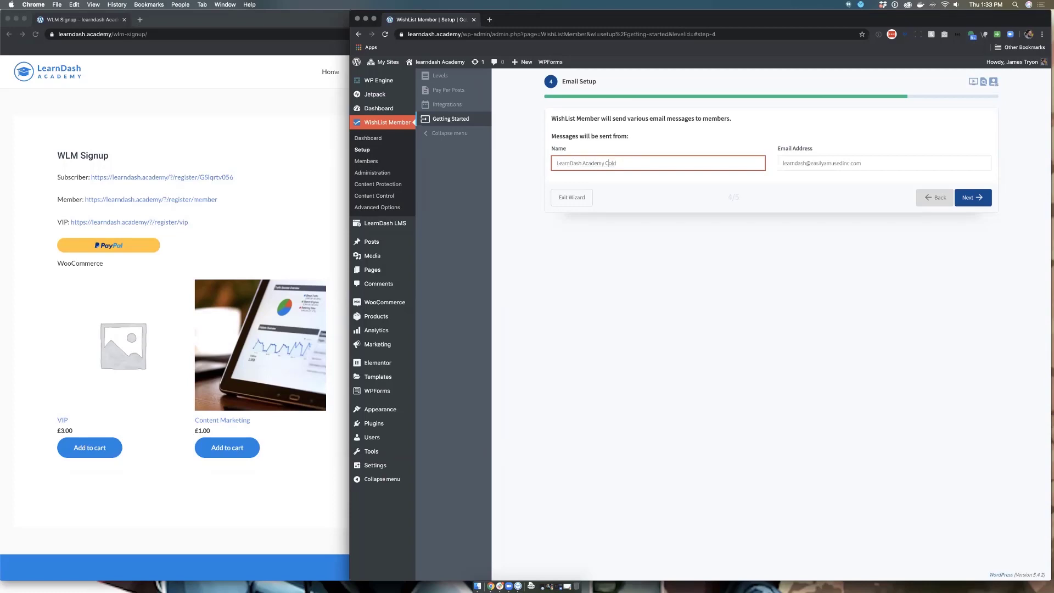
pyautogui.press('BackSpace')
pyautogui.press('BackSpace')
pyautogui.press('BackSpace')
pyautogui.press('BackSpace')
pyautogui.write('Gold')
pyautogui.moveTo(855, 163); pyautogui.dragTo(774, 165)
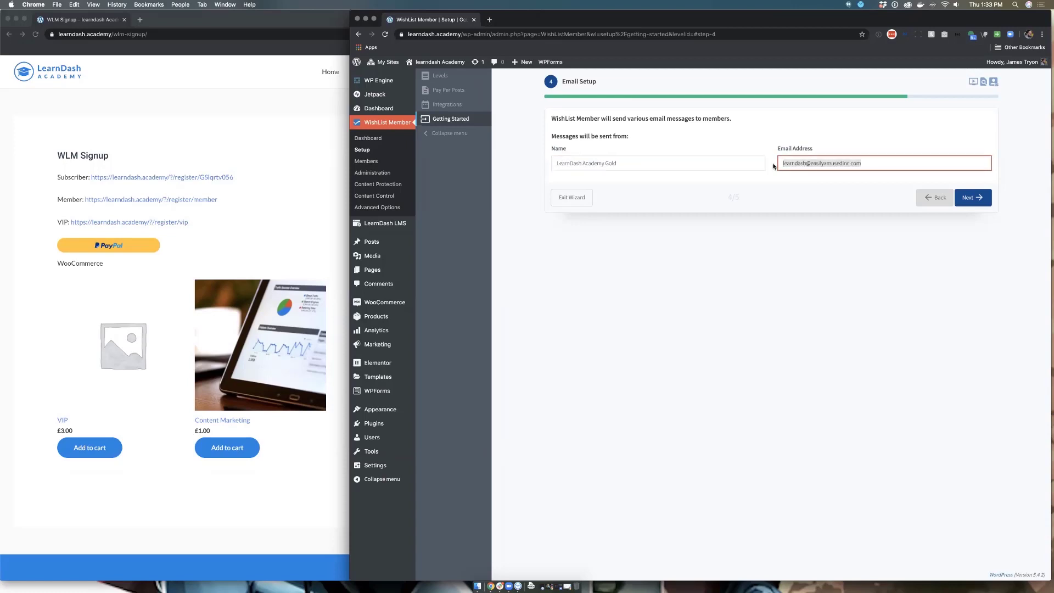
pyautogui.click(774, 165)
# Step: On the Integrations step, choose PayPal Checkout as the payment provider
pyautogui.click(968, 199)
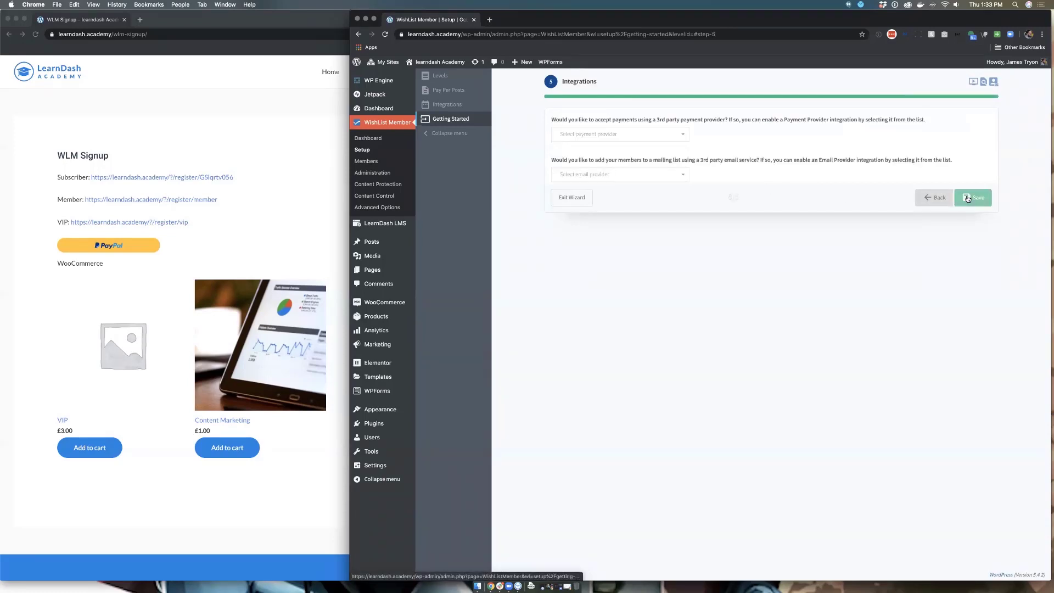
pyautogui.click(624, 137)
pyautogui.scroll(-3, 632, 192)
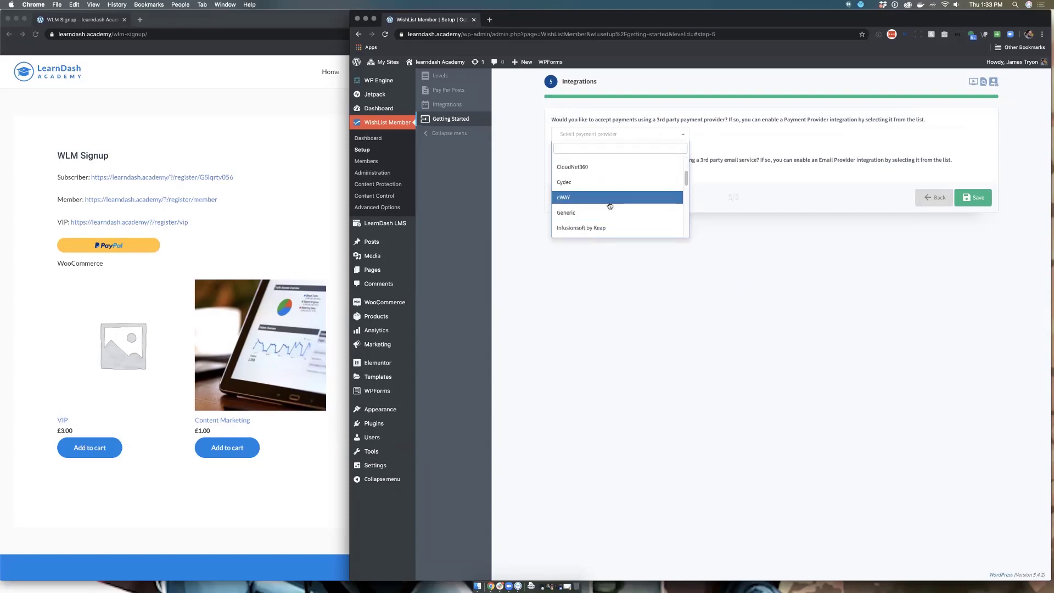
pyautogui.scroll(-5, 609, 204)
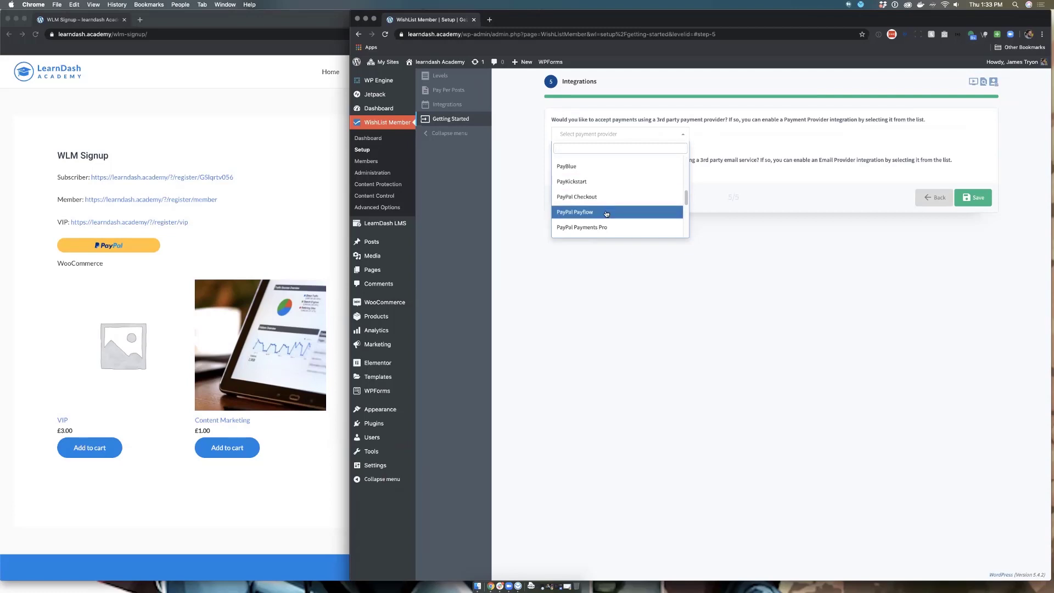
pyautogui.click(606, 200)
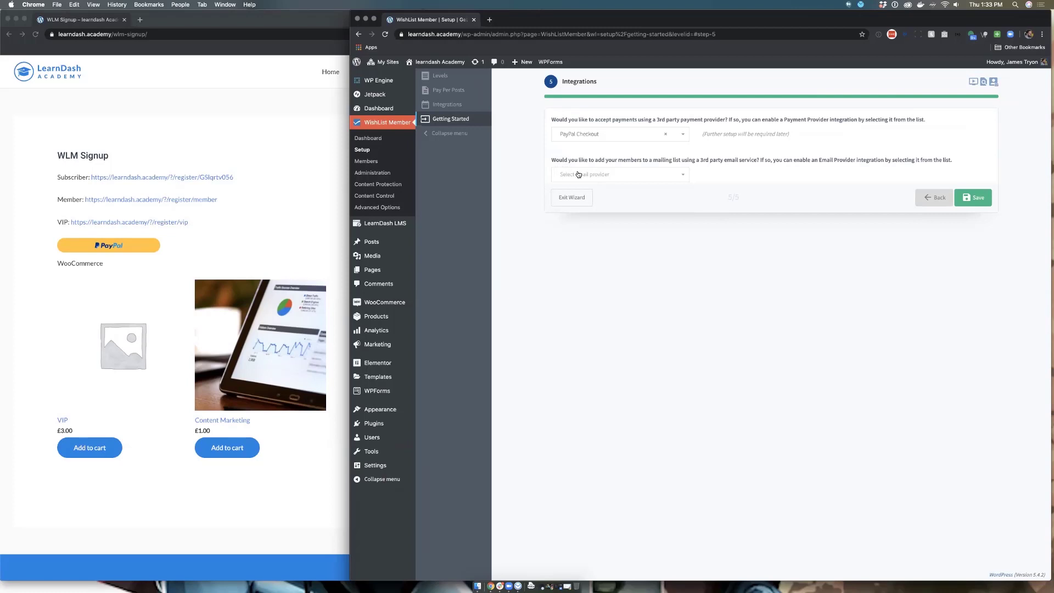
# Step: Select MailChimp as the email provider and save the wizard
pyautogui.click(612, 175)
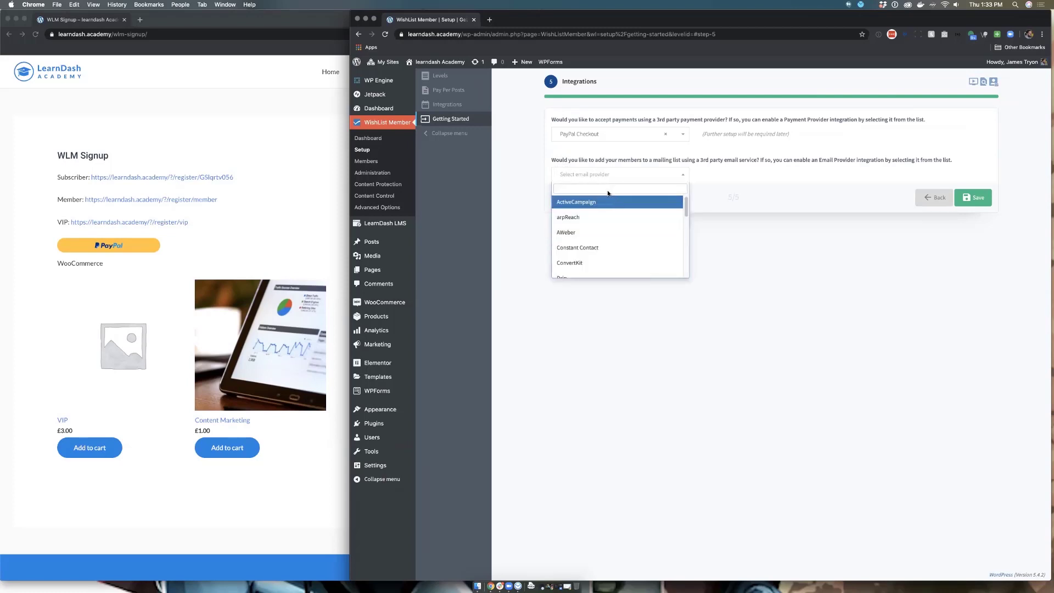
pyautogui.write('mail')
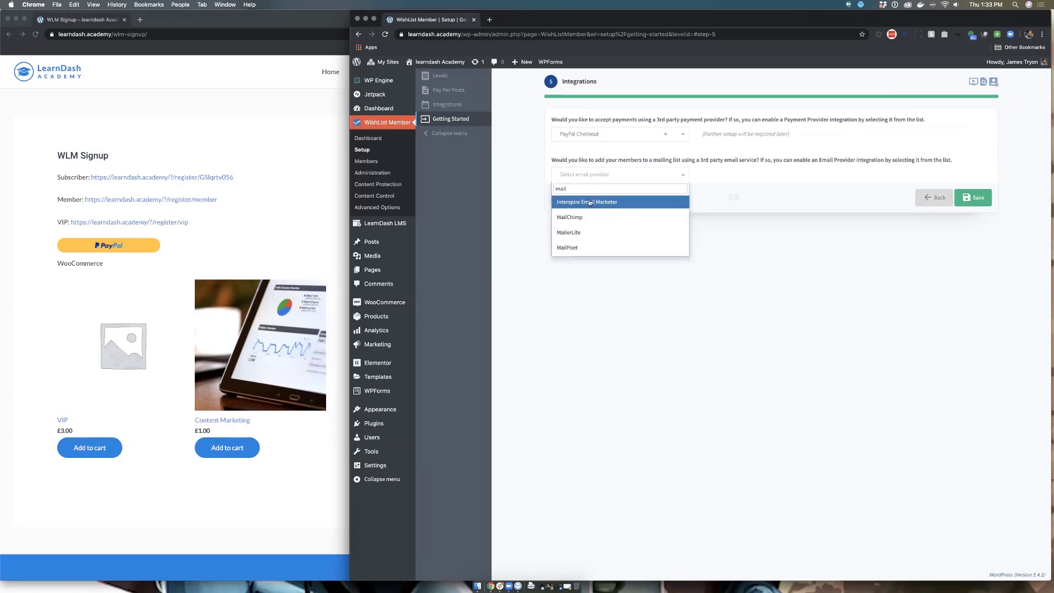
pyautogui.click(582, 217)
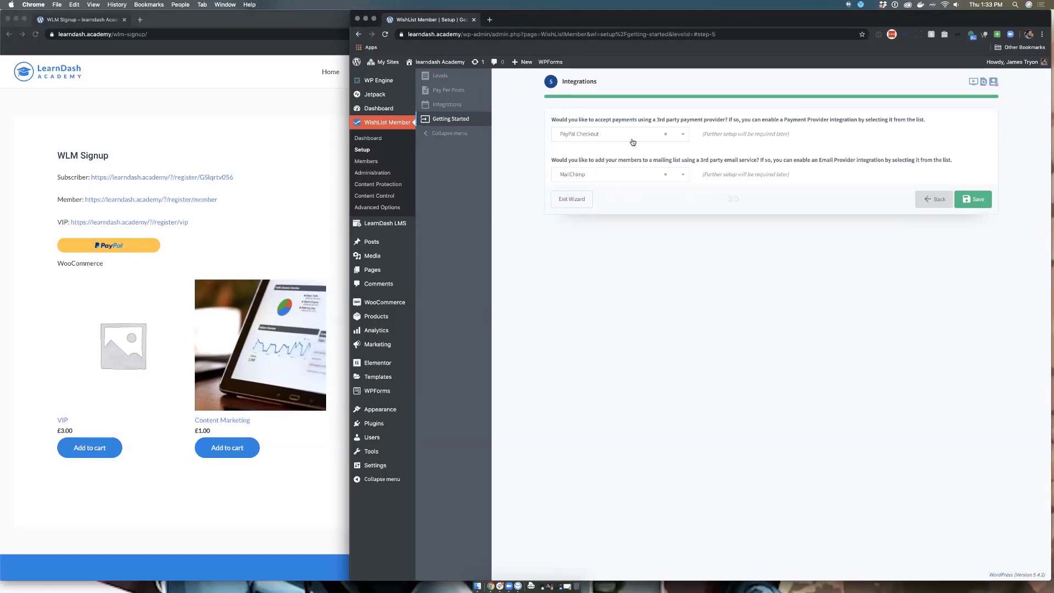
pyautogui.click(976, 203)
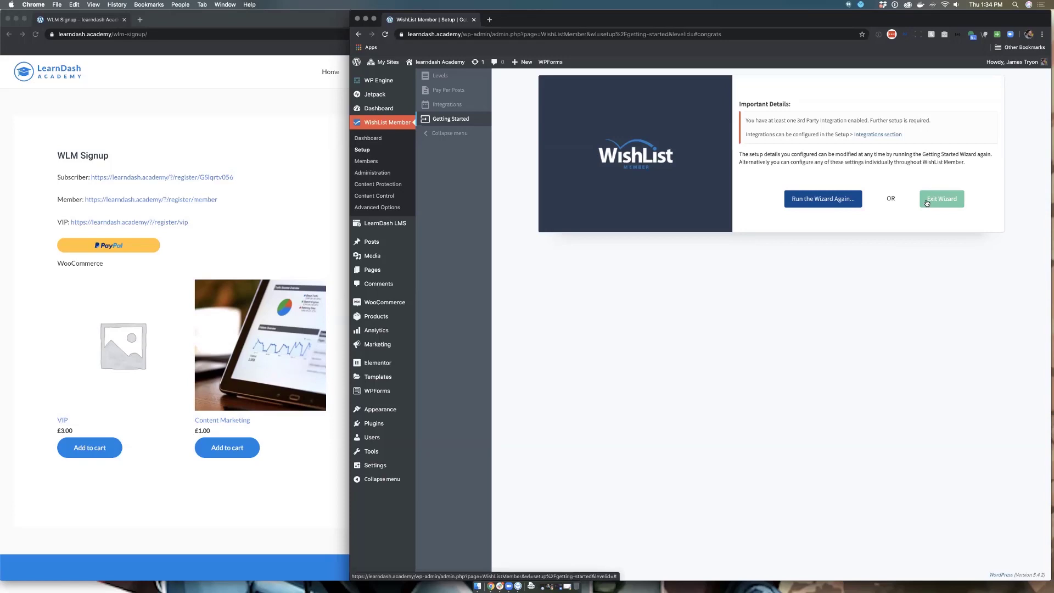
# Step: Exit the wizard and open the LearnDash integration under Setup > Integrations > Other Services
pyautogui.click(936, 203)
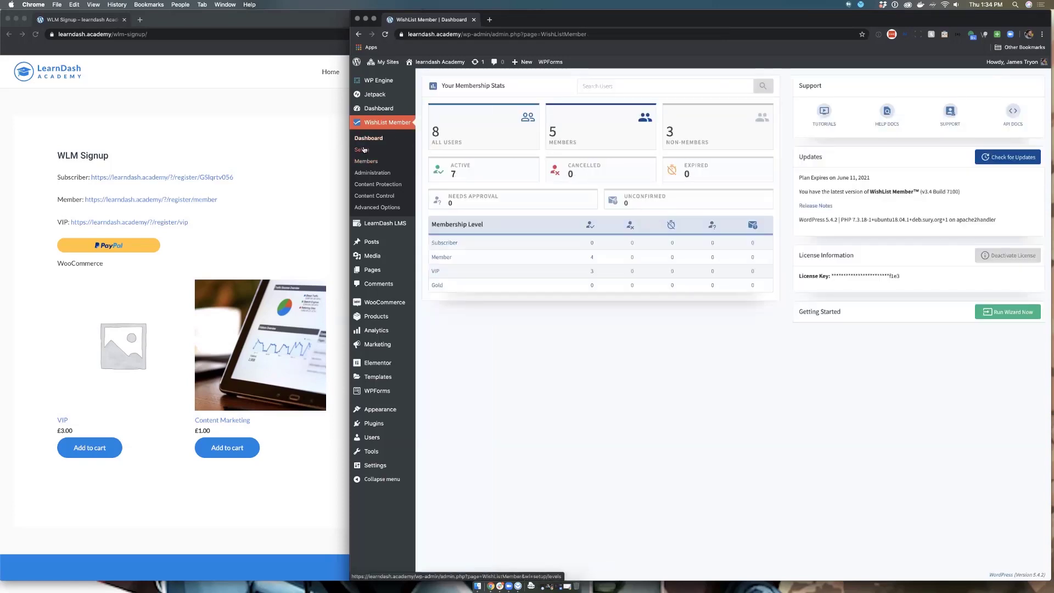
pyautogui.click(363, 150)
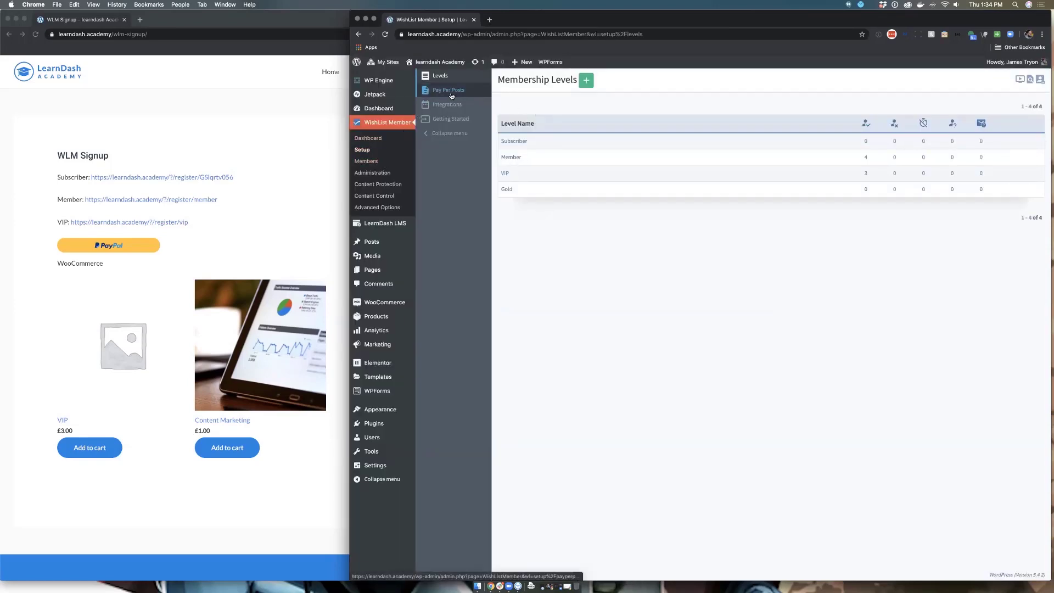
pyautogui.click(449, 93)
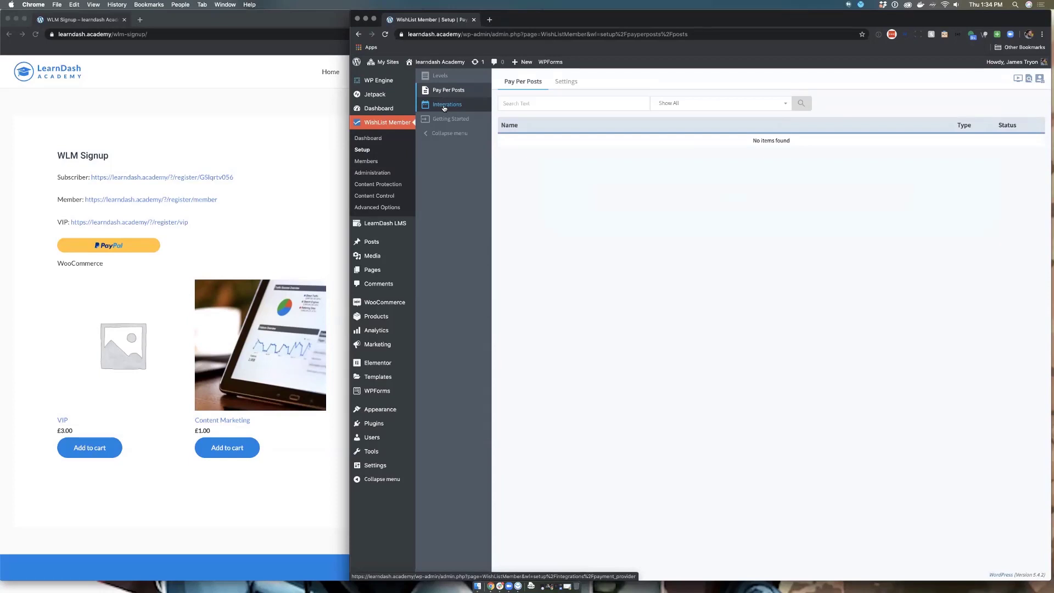
pyautogui.click(446, 106)
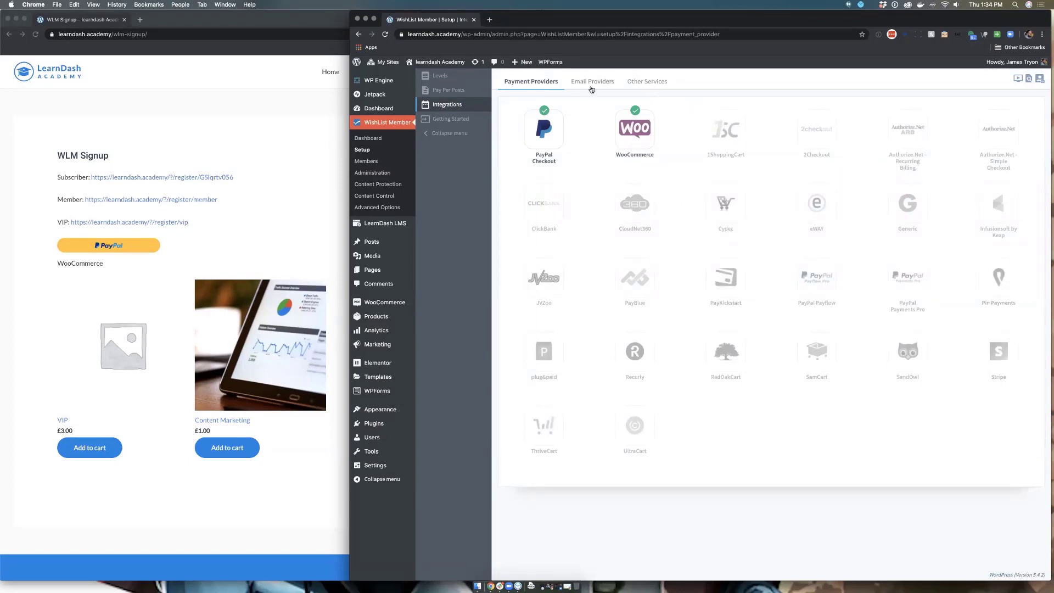
pyautogui.click(592, 82)
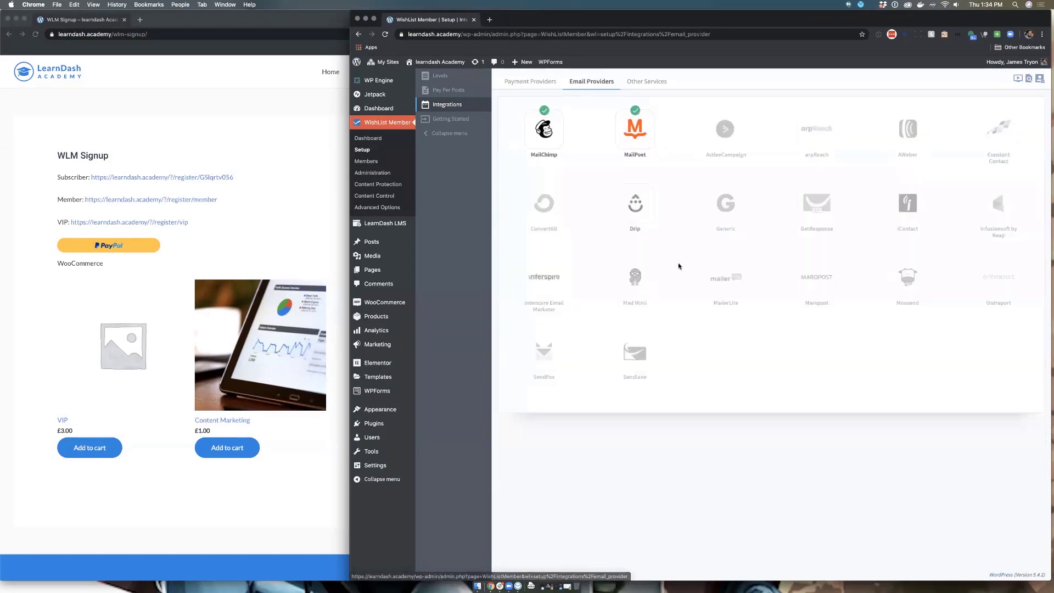
pyautogui.click(656, 79)
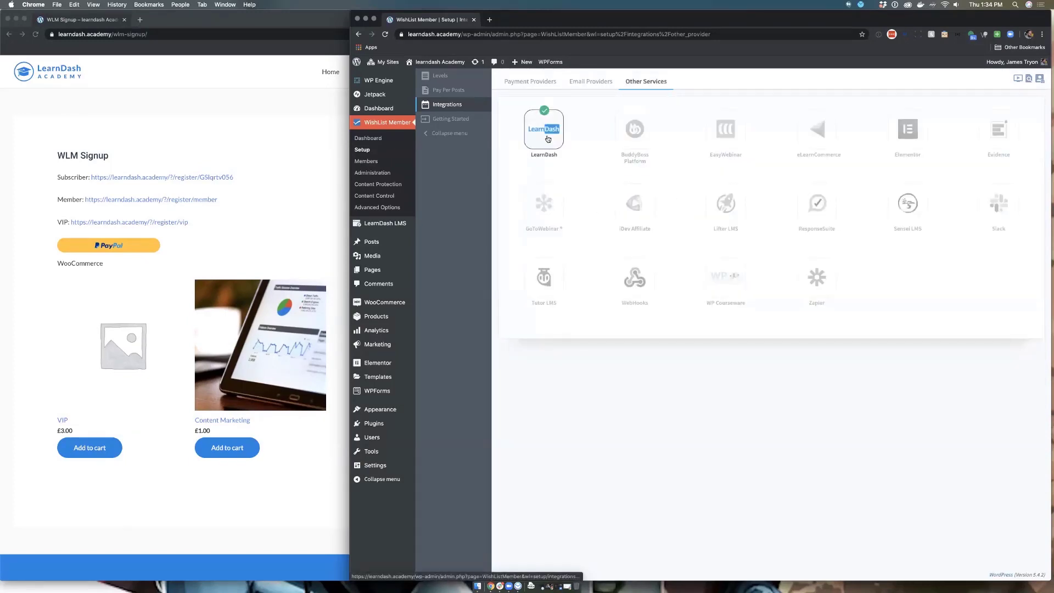
pyautogui.click(547, 139)
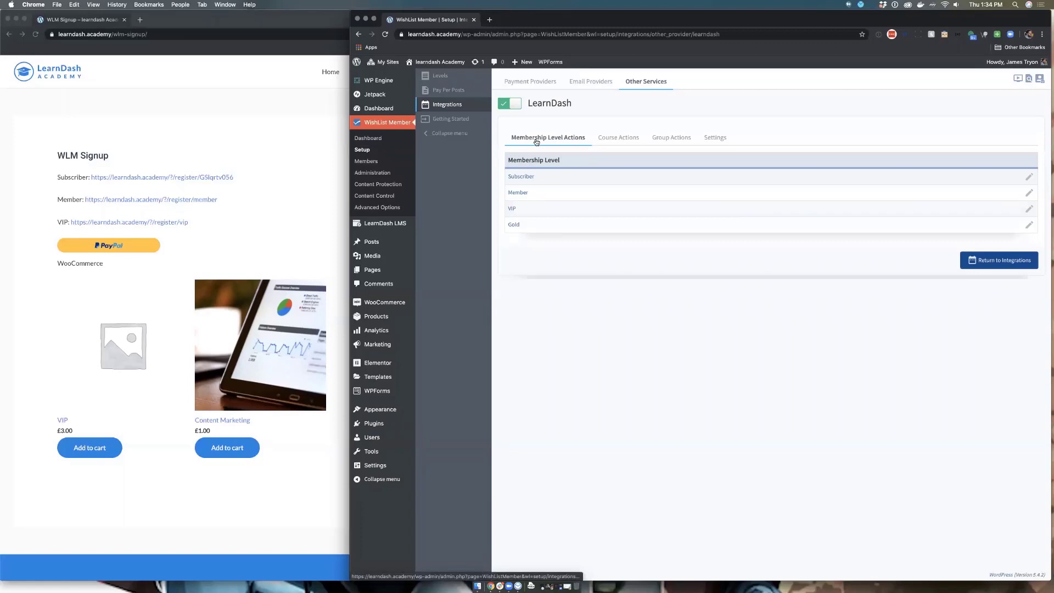
# Step: Make Gold's Added event enroll members in Social Media Marketing and Email Marketing Strategies
pyautogui.click(514, 226)
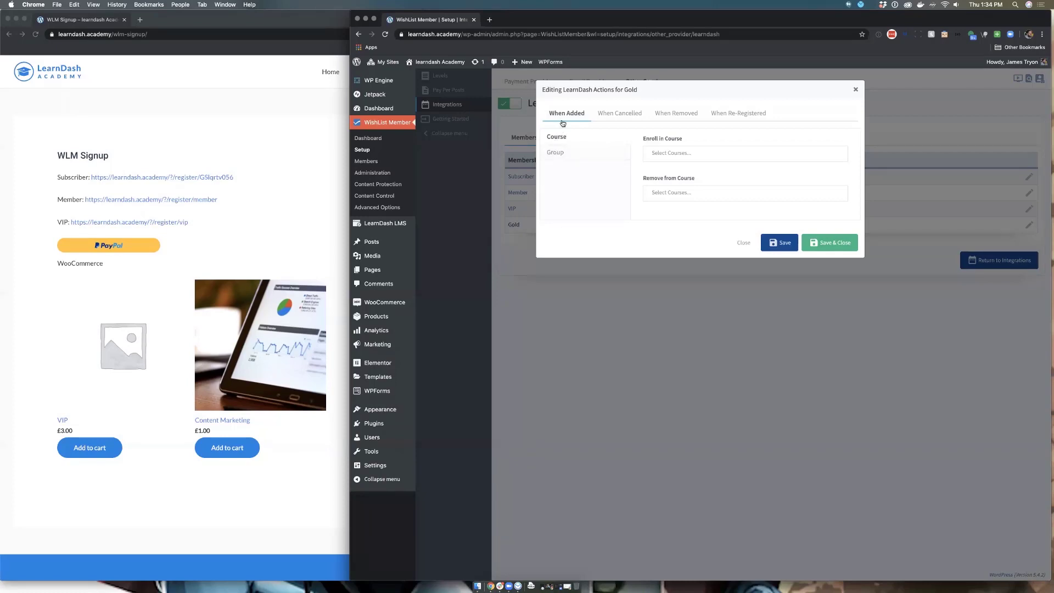
pyautogui.click(659, 153)
pyautogui.click(659, 169)
pyautogui.click(723, 154)
pyautogui.click(678, 182)
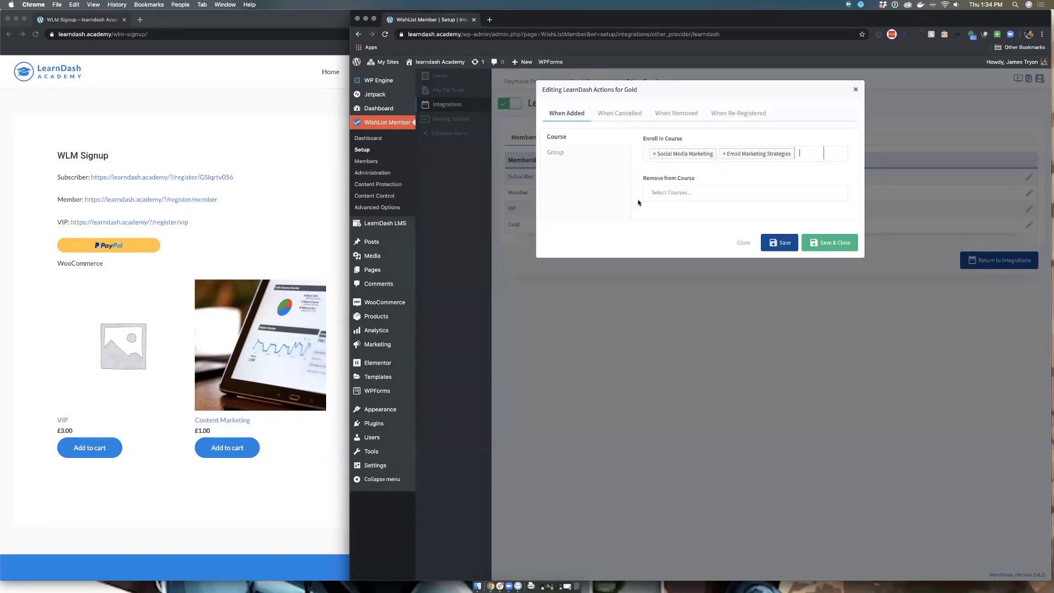
pyautogui.click(657, 197)
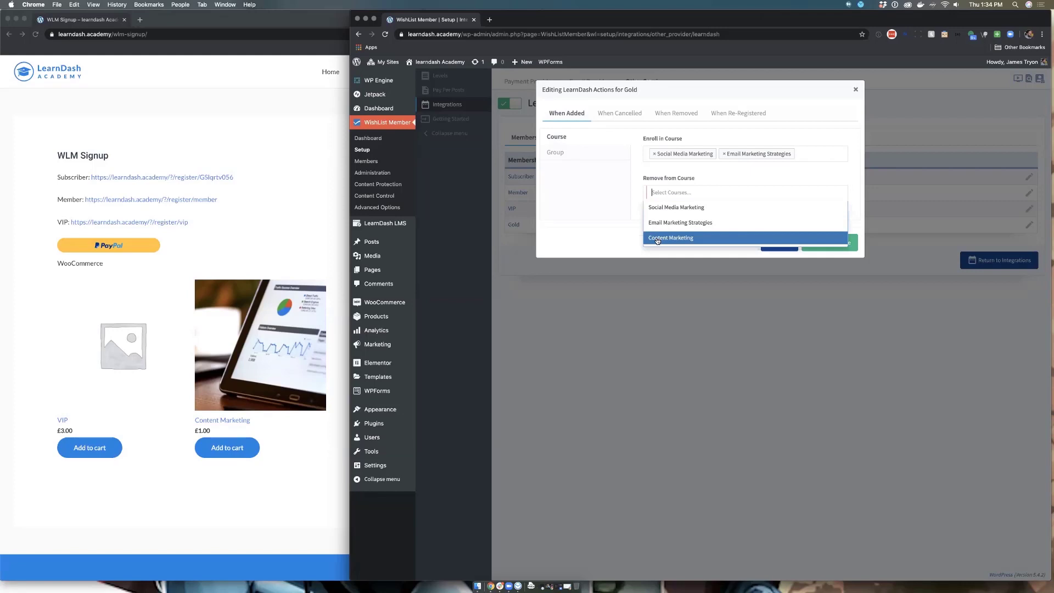
pyautogui.click(619, 228)
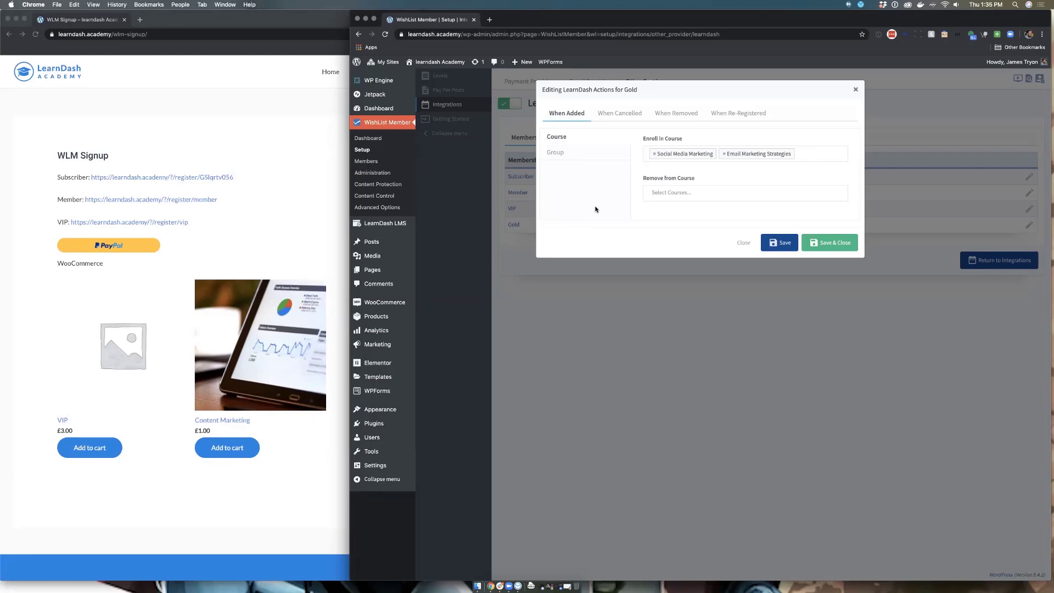
# Step: Add both courses to Enroll in Course for the Cancelled and Removed events
pyautogui.click(621, 115)
pyautogui.click(679, 151)
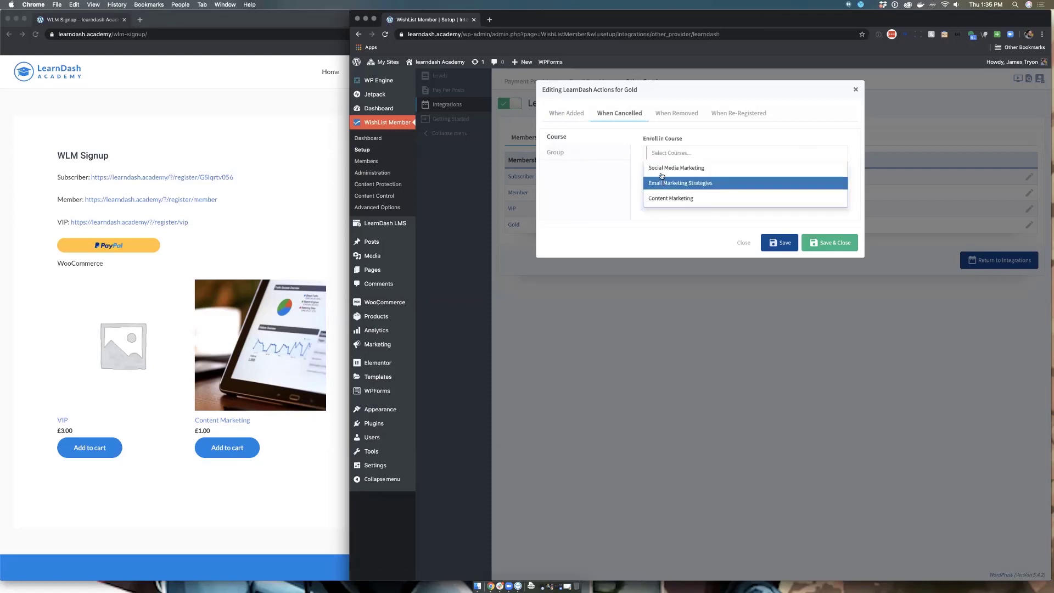
pyautogui.click(661, 172)
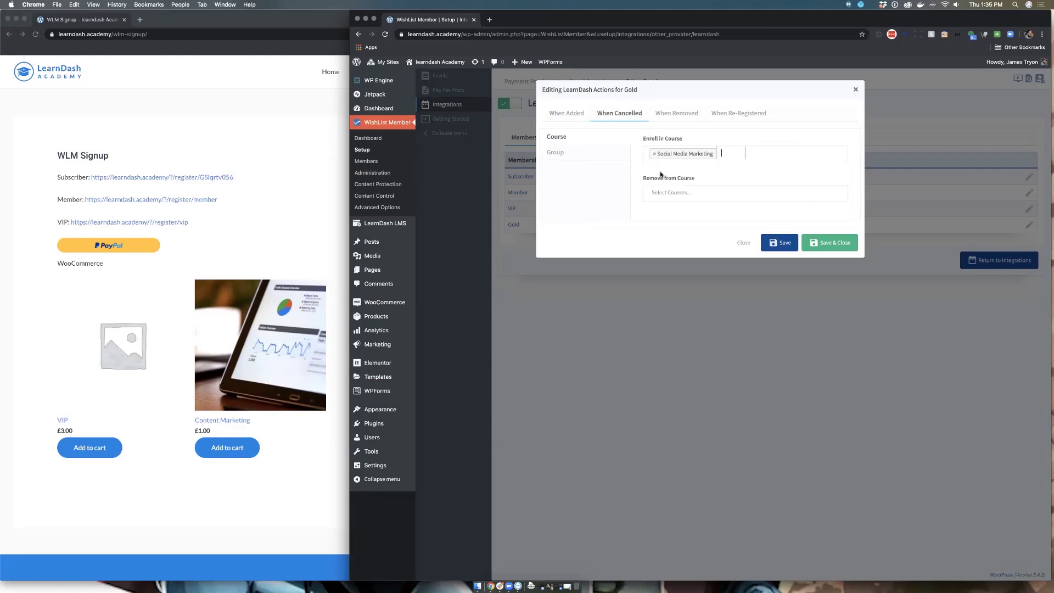
pyautogui.click(721, 153)
pyautogui.click(696, 186)
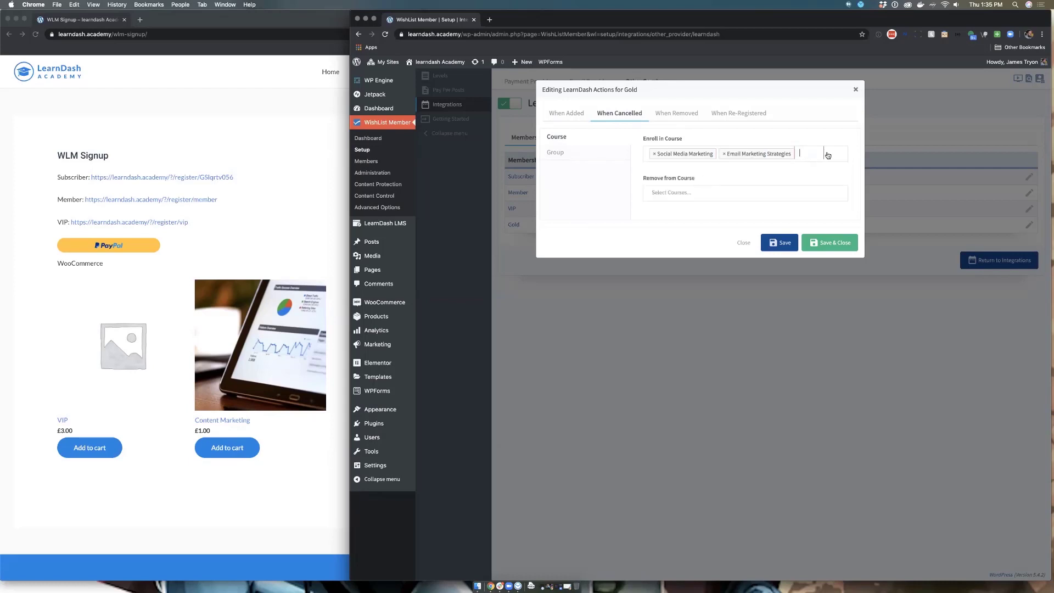
pyautogui.click(682, 115)
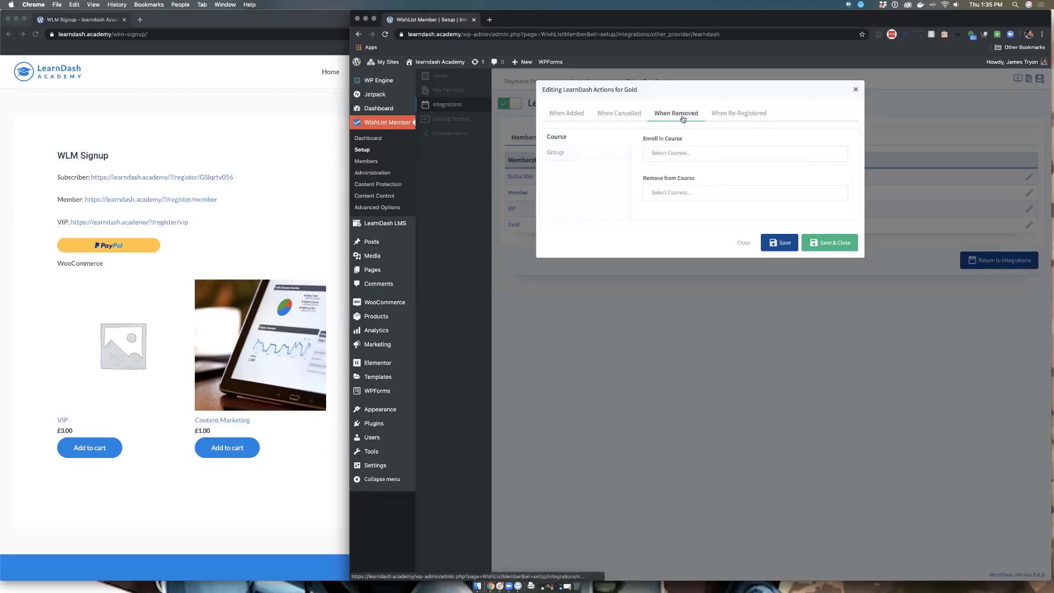
pyautogui.click(682, 153)
pyautogui.click(680, 169)
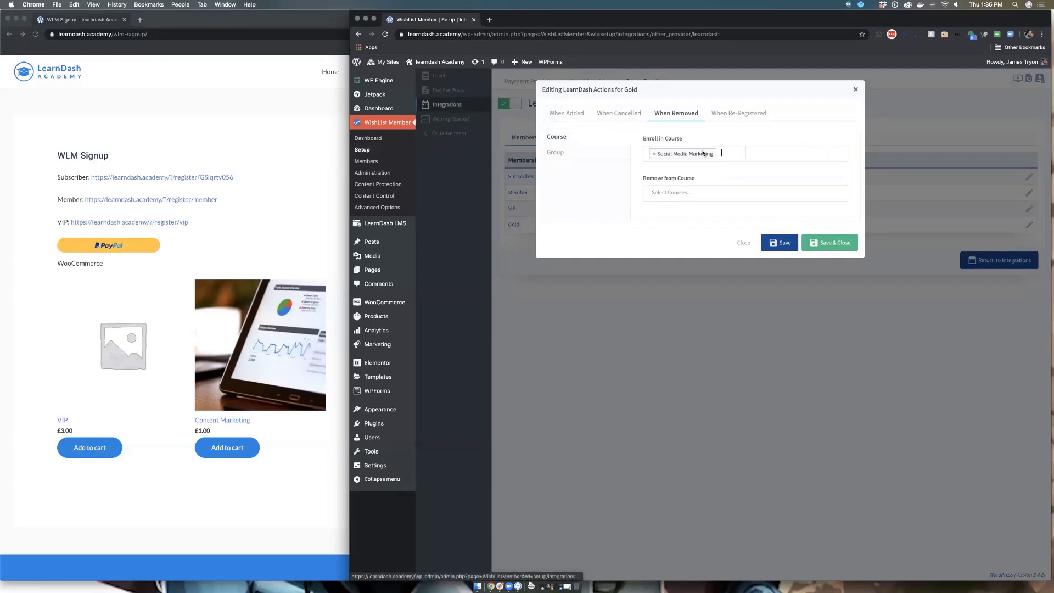
pyautogui.click(727, 151)
pyautogui.click(708, 182)
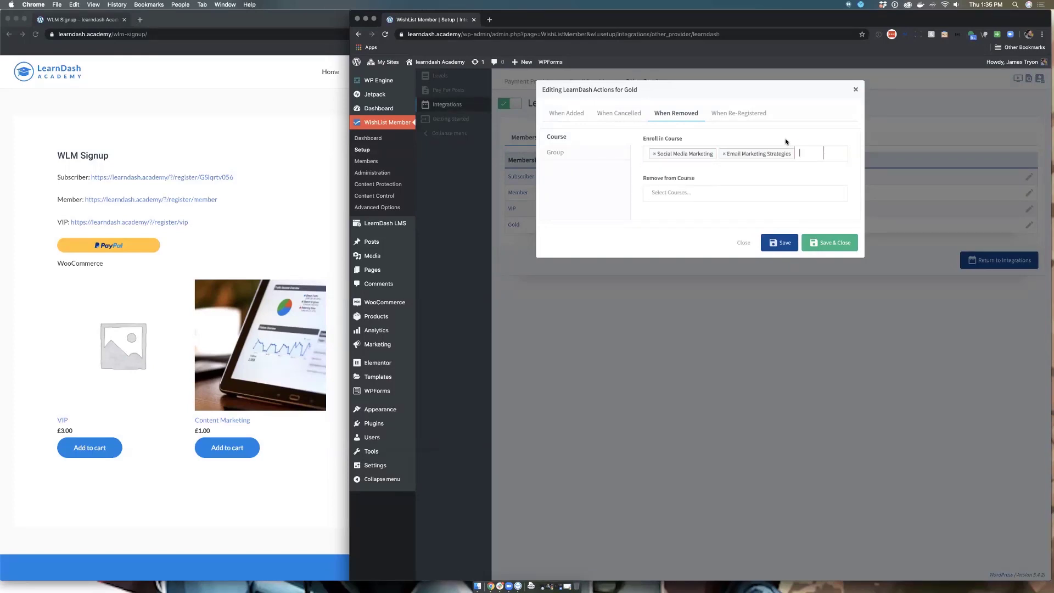
# Step: Add both courses for the Re-registered event and save the Gold actions
pyautogui.click(758, 114)
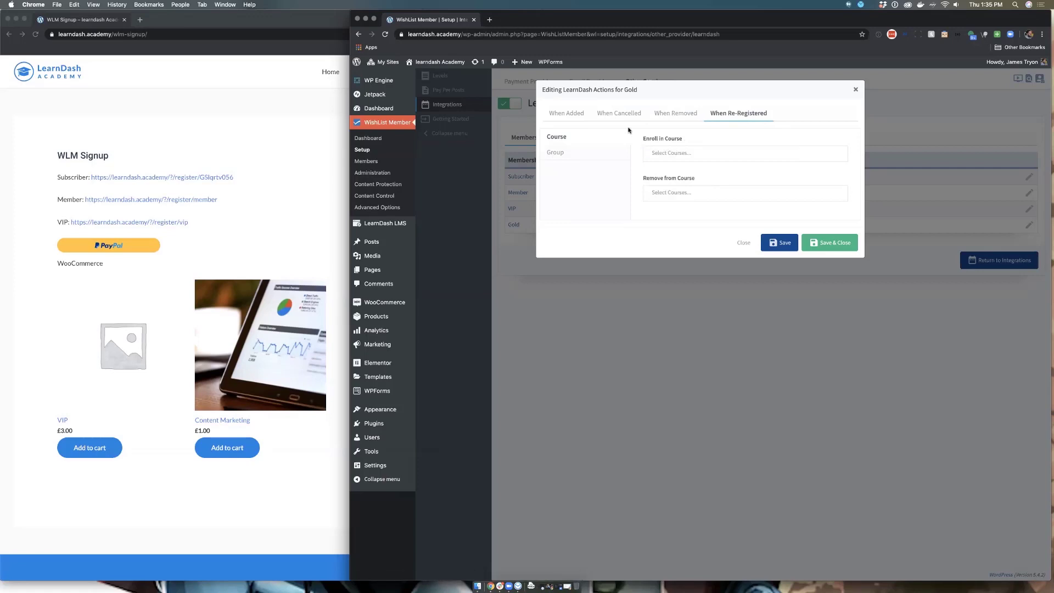
pyautogui.click(670, 153)
pyautogui.click(668, 168)
pyautogui.click(730, 151)
pyautogui.click(714, 183)
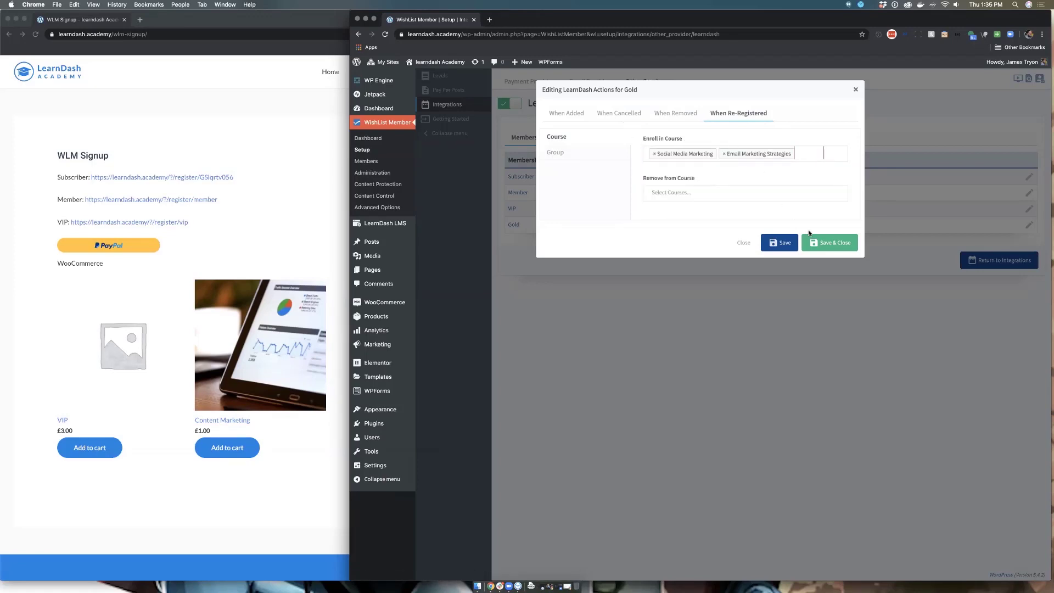
pyautogui.click(824, 245)
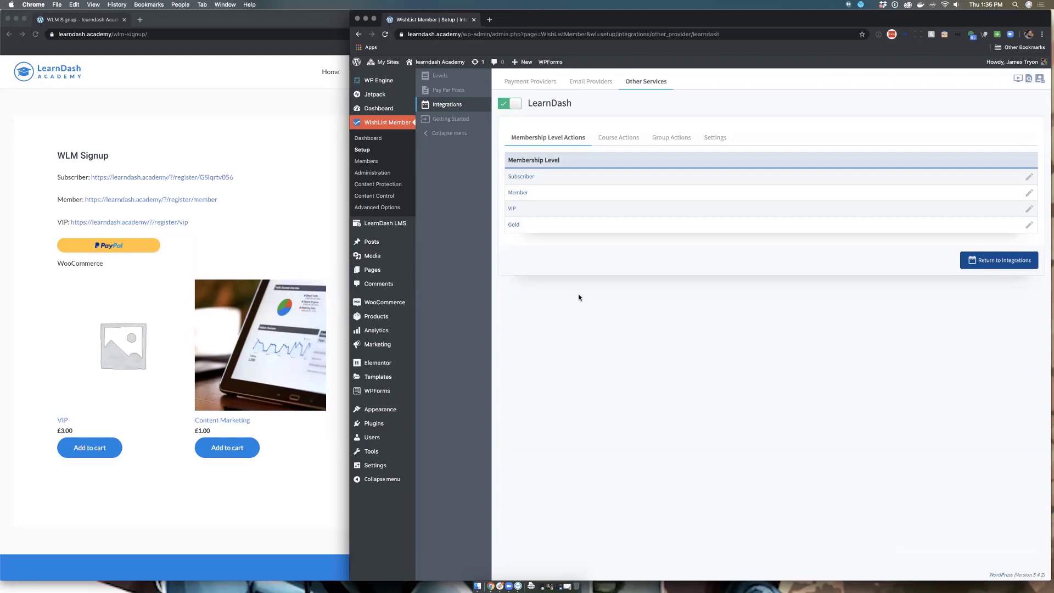
# Step: Recheck the Gold actions, then open the LearnDash Courses list in a new tab
pyautogui.click(515, 225)
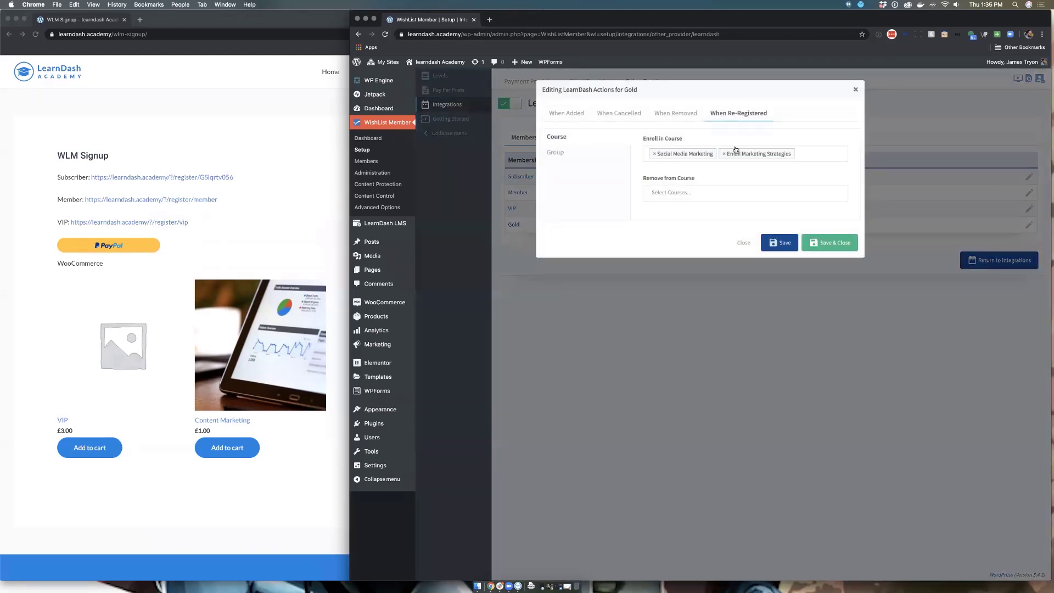
pyautogui.click(447, 283)
pyautogui.moveTo(381, 230)
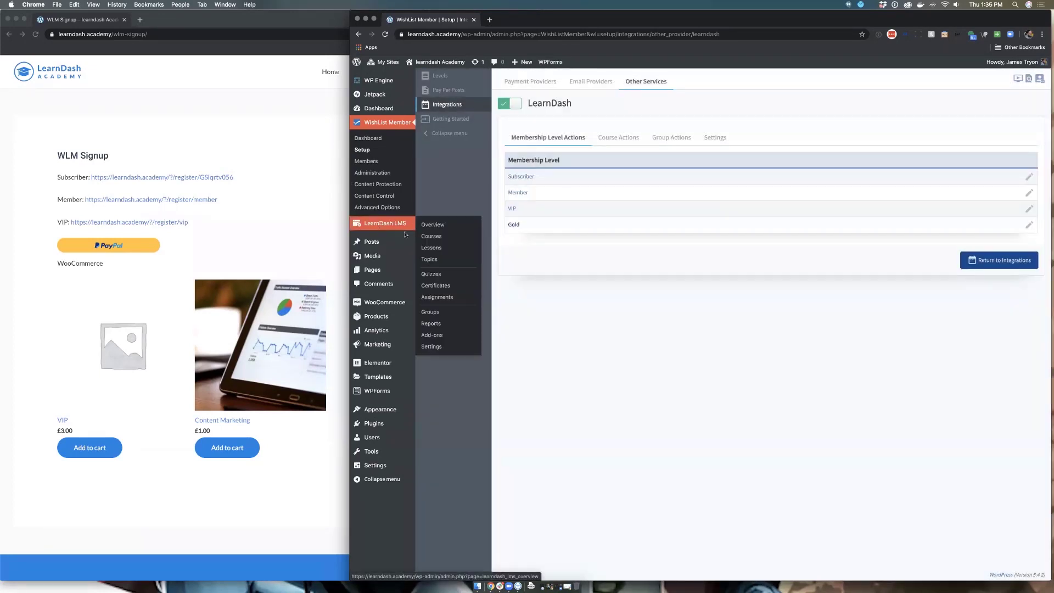
pyautogui.keyDown('super'); pyautogui.click(425, 235); pyautogui.keyUp('super')
# Step: Set Social Media Marketing's access mode to Closed, update it, and return to WishList Member
pyautogui.click(522, 20)
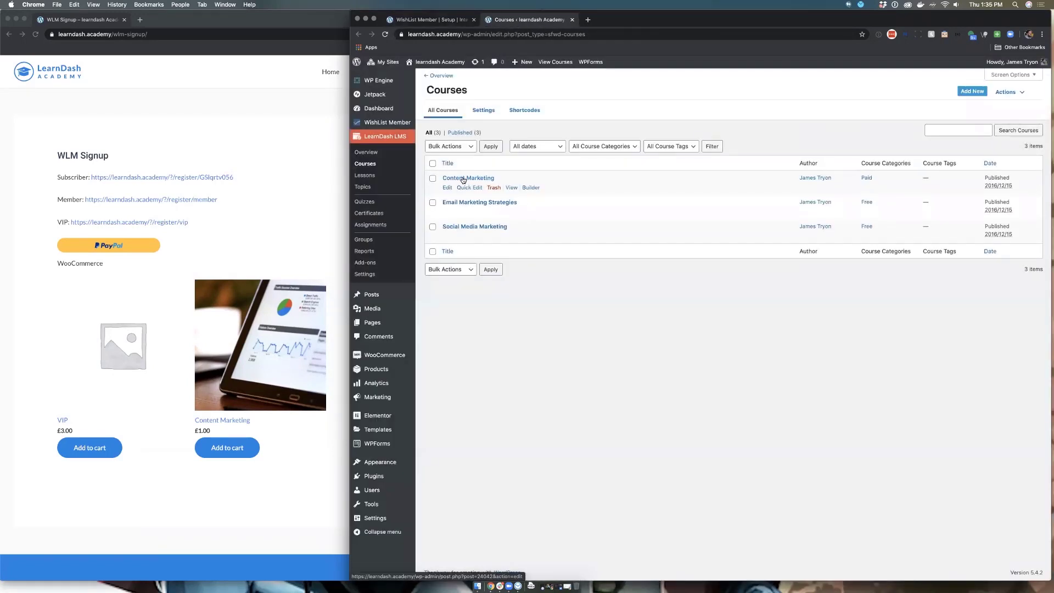
pyautogui.click(475, 228)
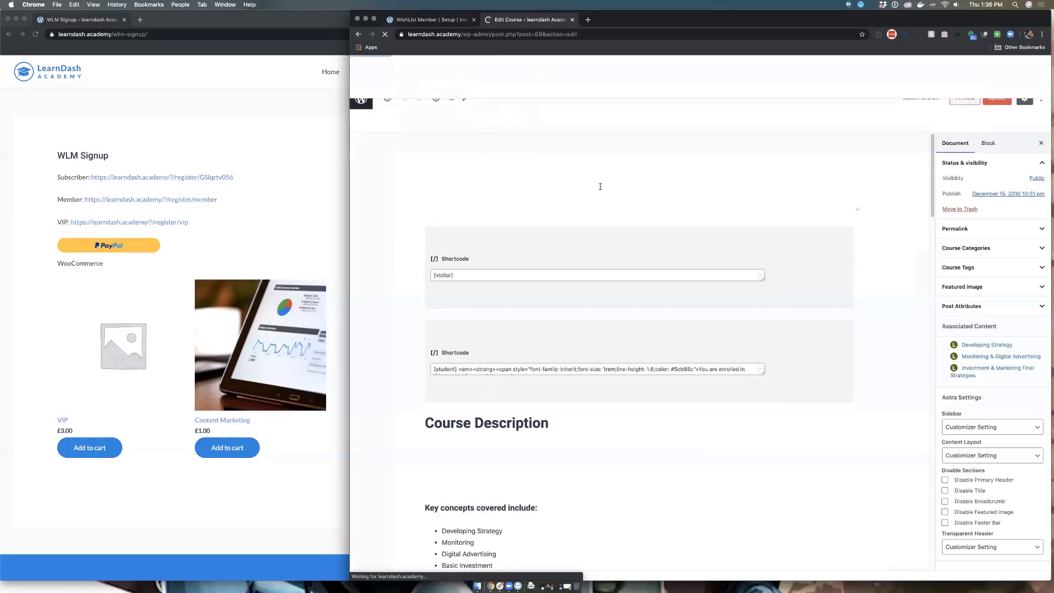
pyautogui.click(446, 95)
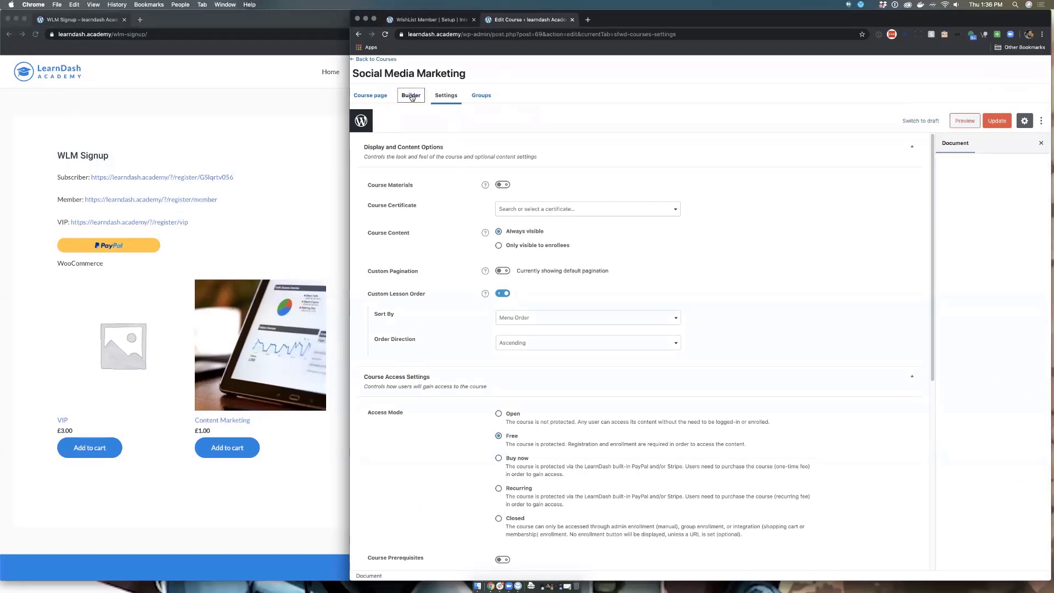
pyautogui.scroll(-1, 461, 292)
pyautogui.scroll(-5, 461, 292)
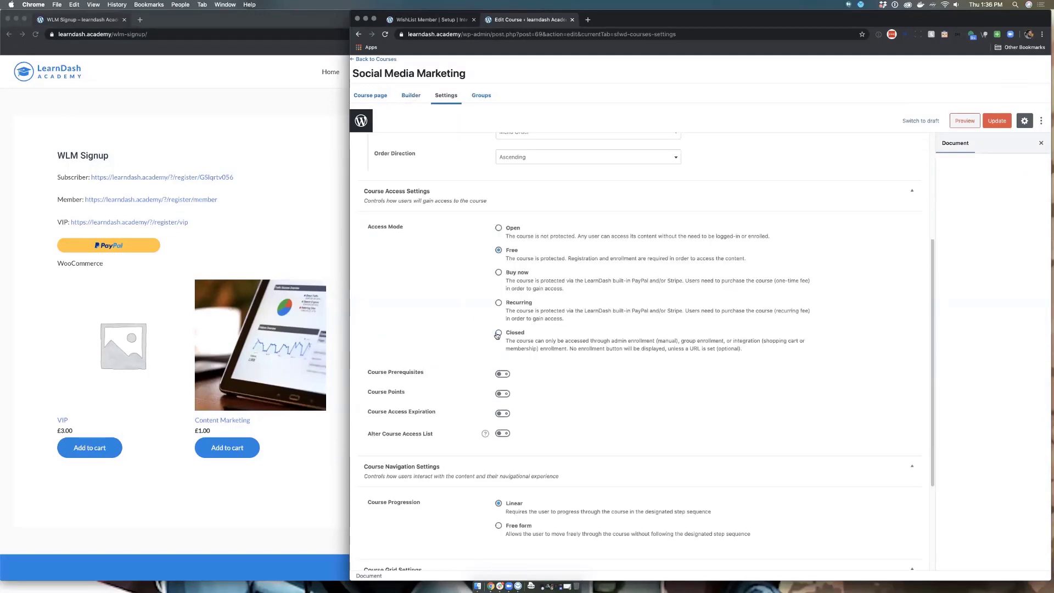
pyautogui.click(498, 333)
pyautogui.click(632, 371)
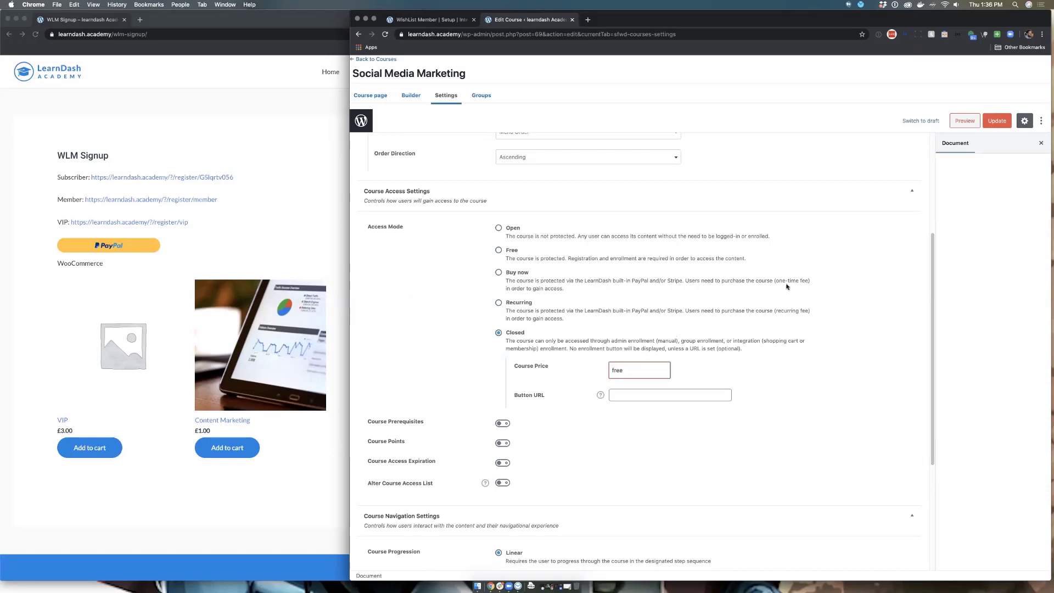
pyautogui.click(1001, 122)
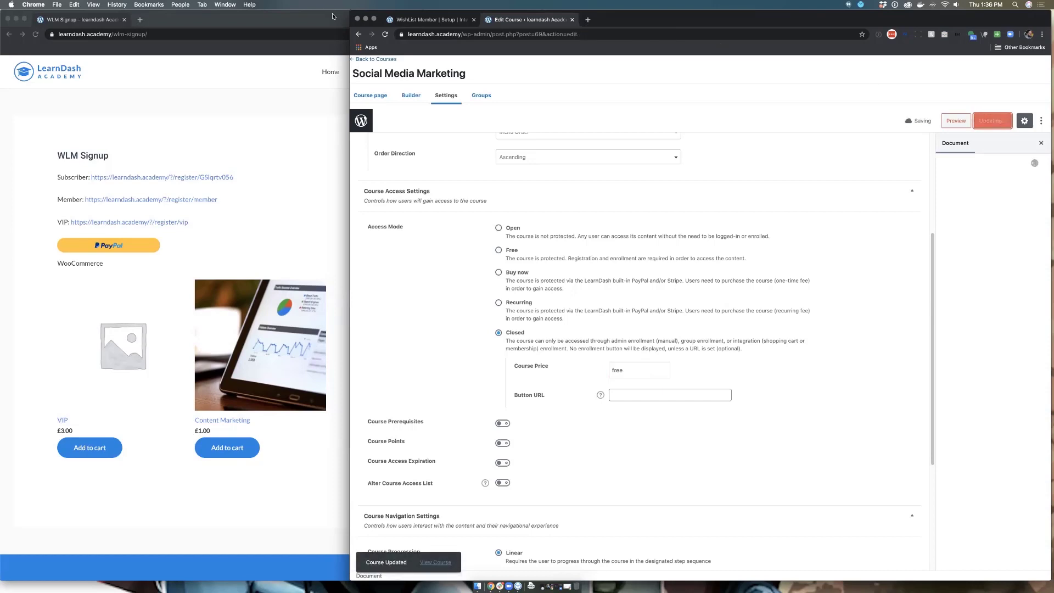
pyautogui.click(417, 22)
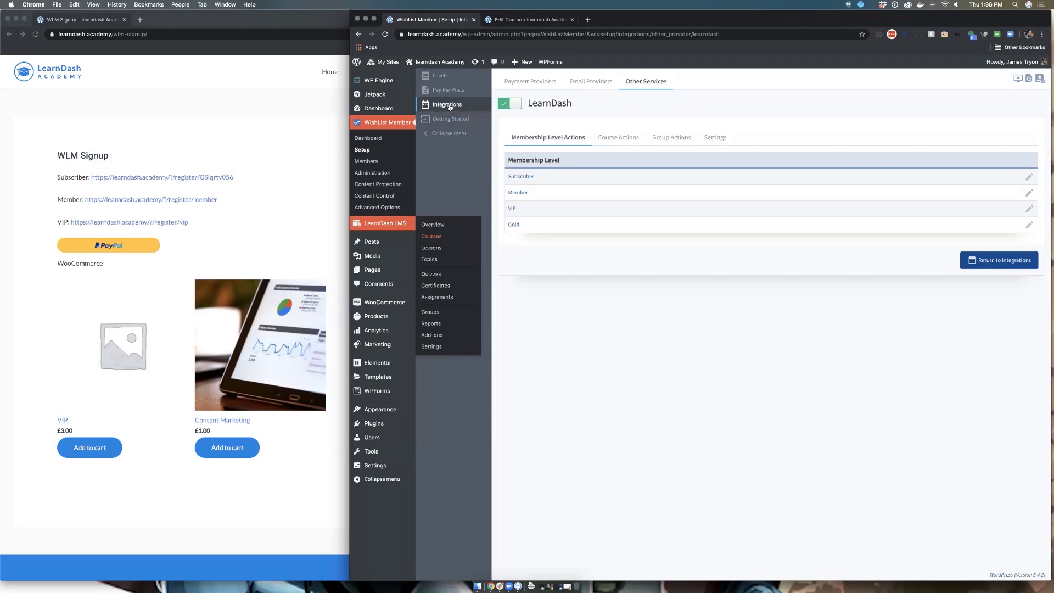
# Step: Open PayPal Checkout under Payment Providers and review its API configuration without changes
pyautogui.click(523, 137)
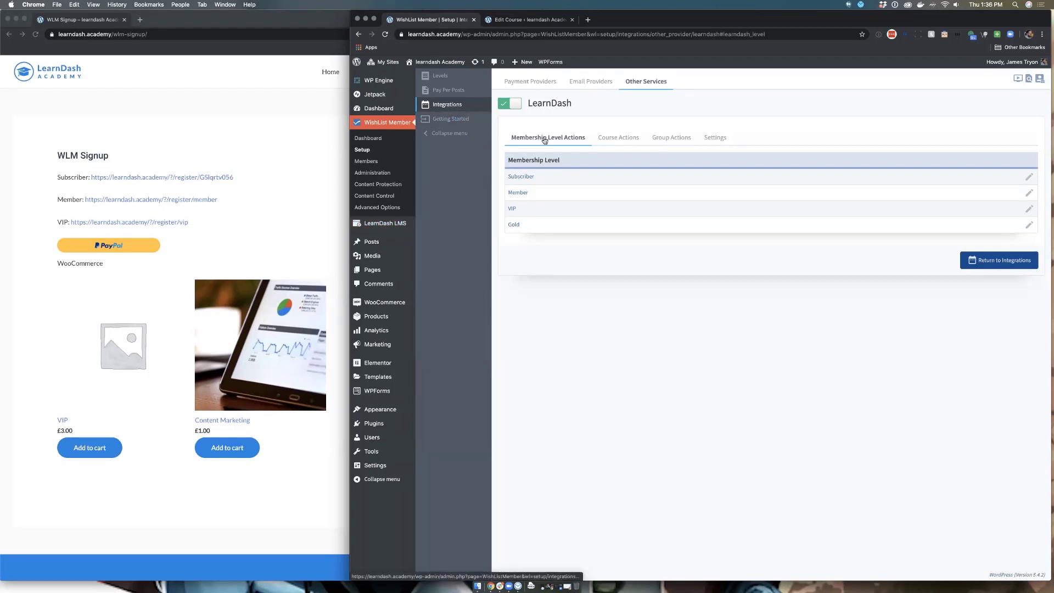
pyautogui.click(515, 82)
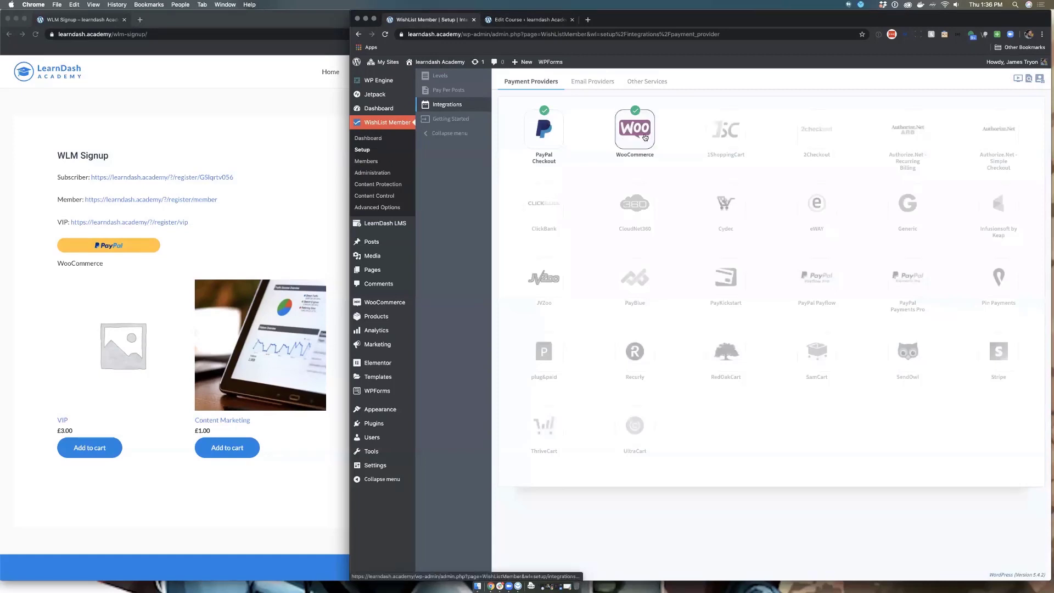
pyautogui.click(552, 134)
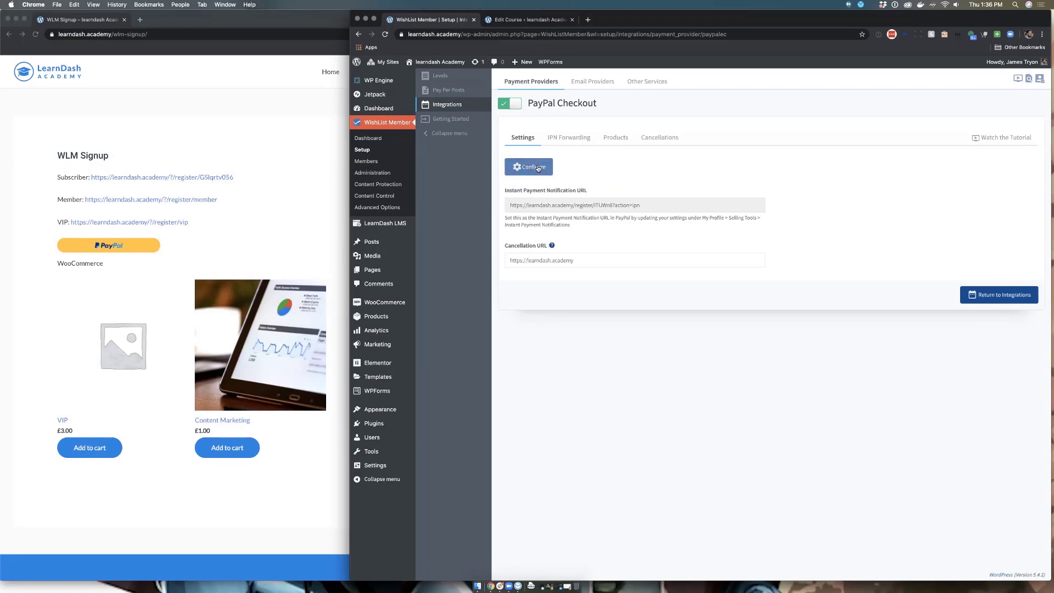
pyautogui.click(537, 168)
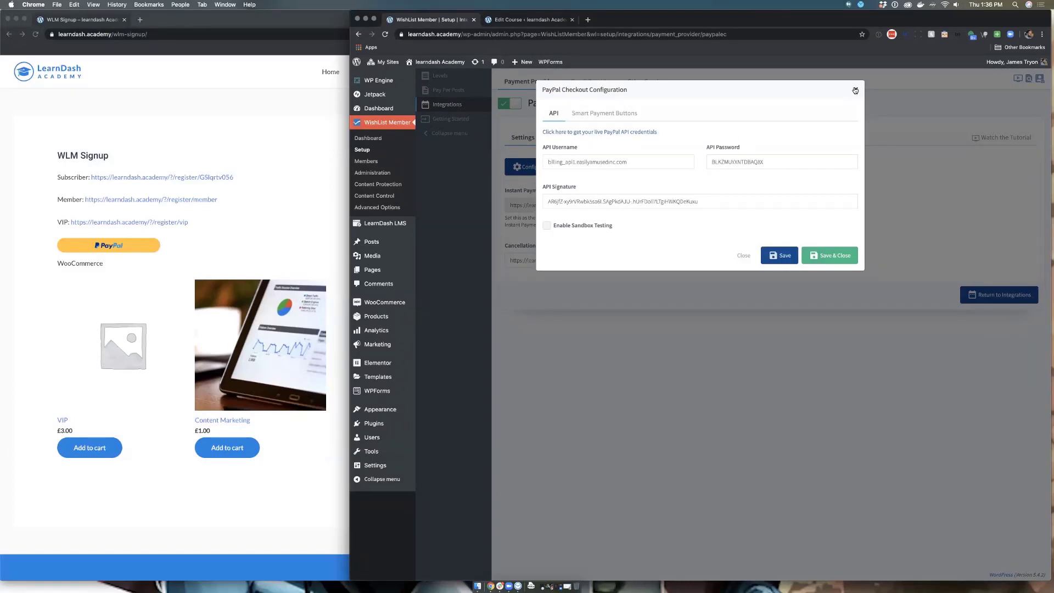
pyautogui.click(856, 91)
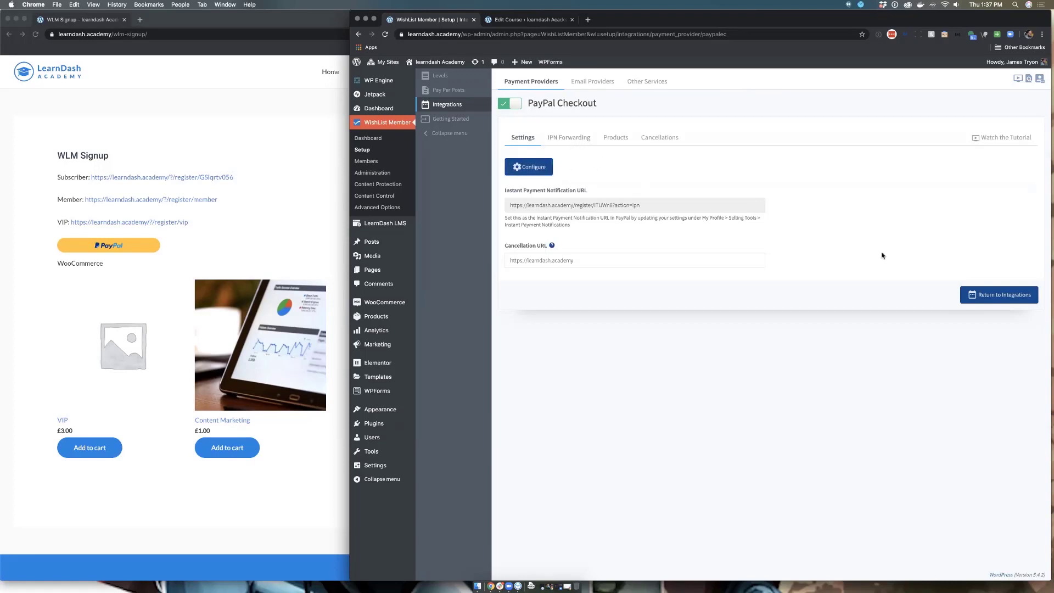
pyautogui.click(585, 140)
# Step: Add a 'Gold Level' PayPal product granting Gold for a one-time 1.00 USD payment
pyautogui.click(620, 137)
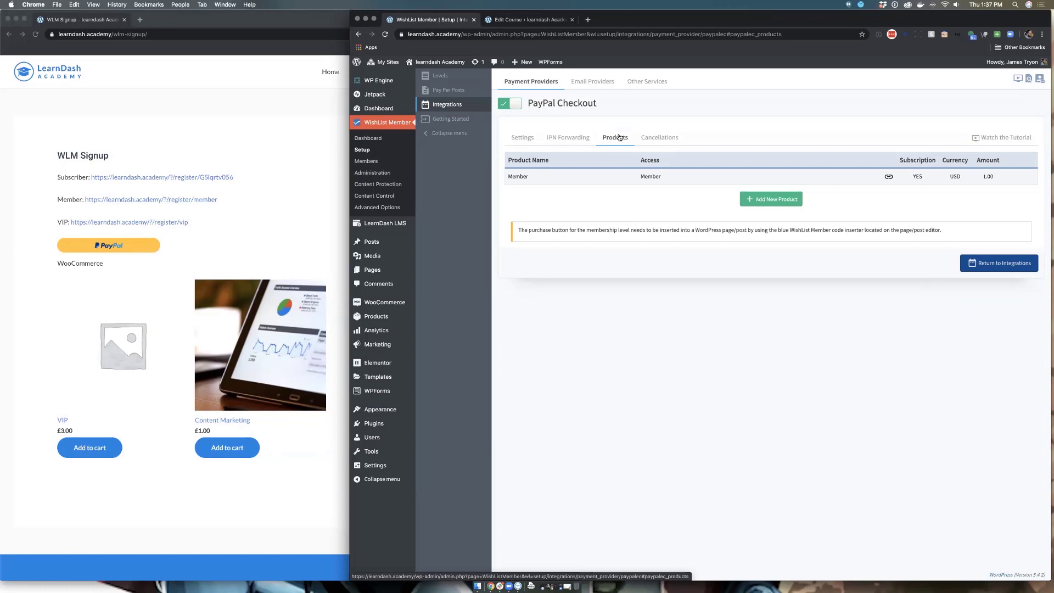
pyautogui.click(763, 200)
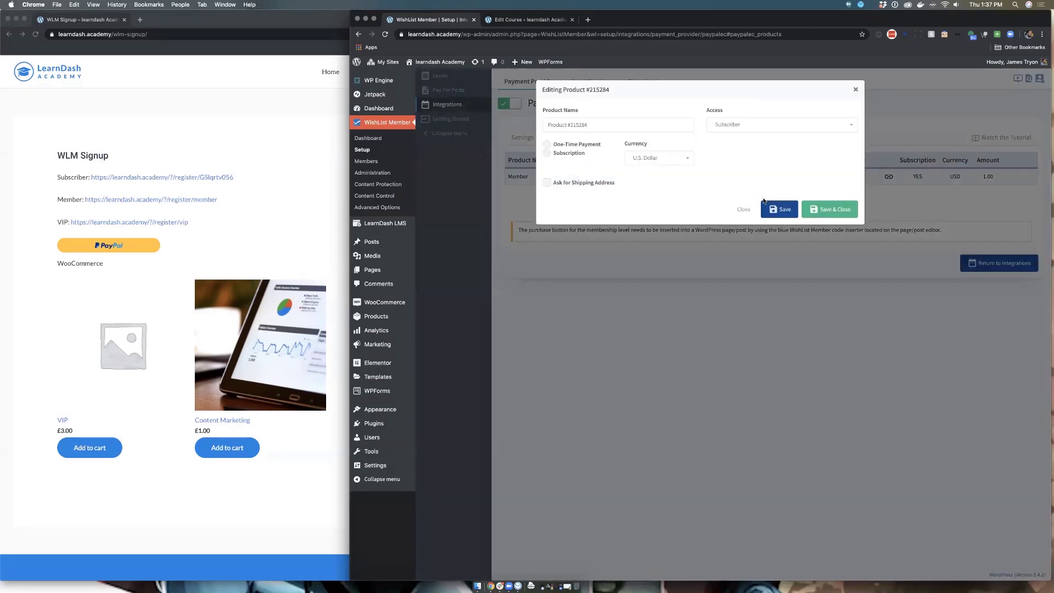
pyautogui.click(591, 126)
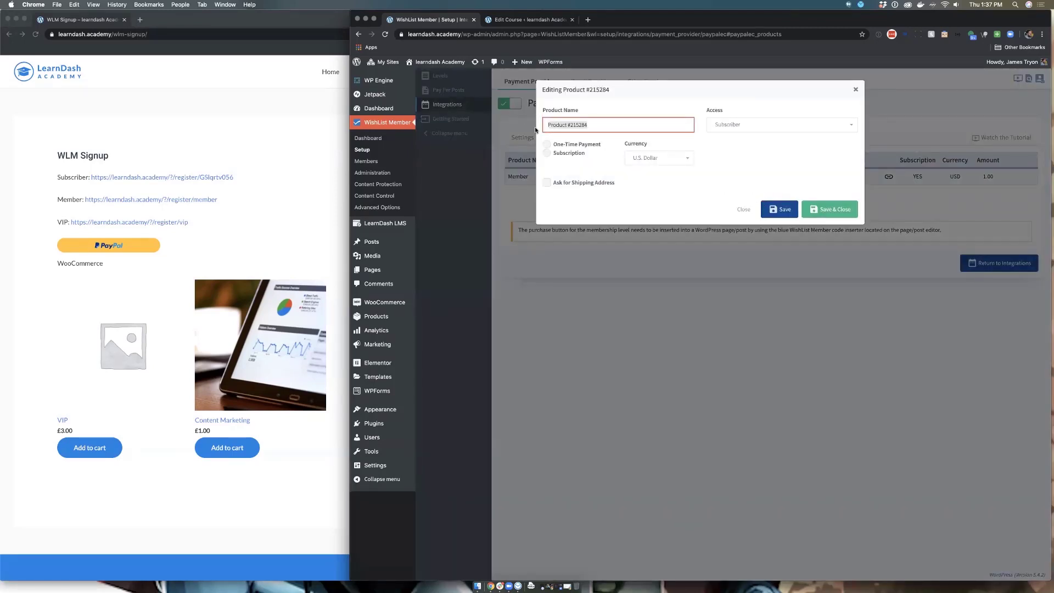
pyautogui.write('Gold Level')
pyautogui.click(798, 125)
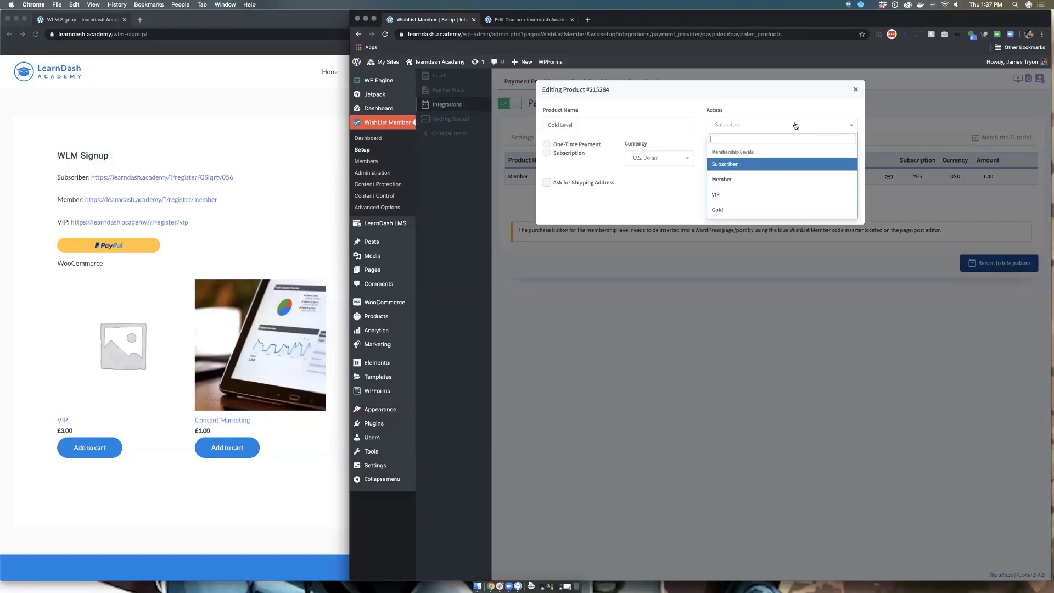
pyautogui.click(743, 209)
pyautogui.click(547, 145)
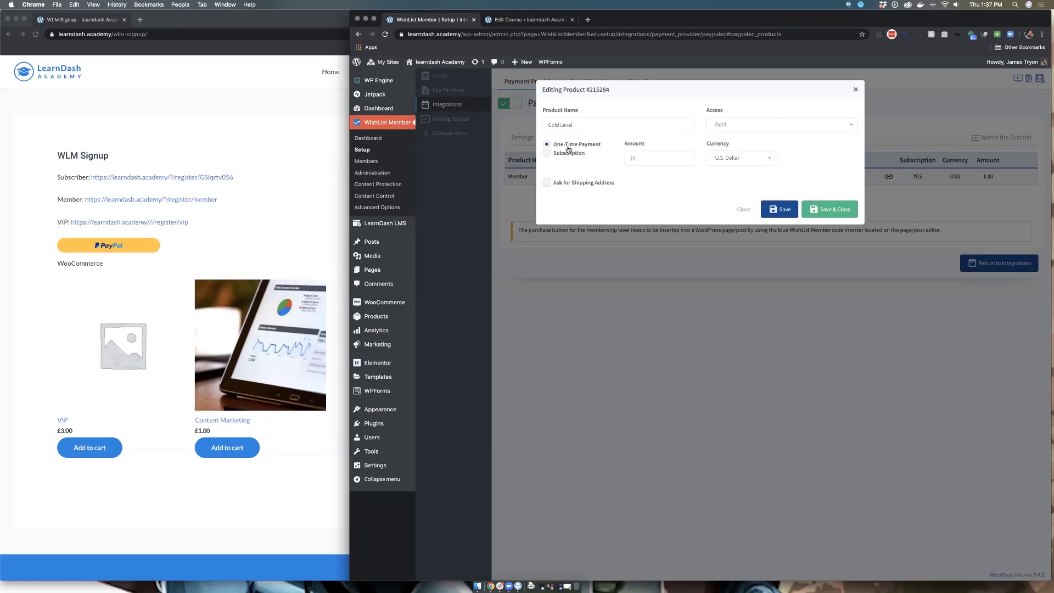
pyautogui.click(633, 158)
pyautogui.click(675, 181)
pyautogui.click(826, 210)
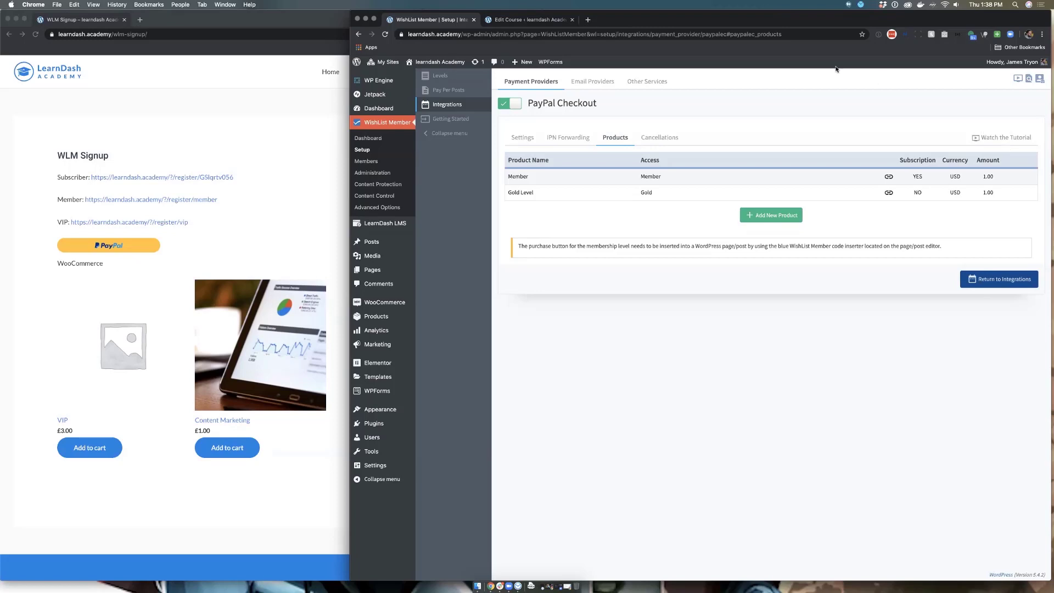
# Step: Link the WooCommerce VIP product to the Gold level as well, save, and return to Payment Providers
pyautogui.click(542, 82)
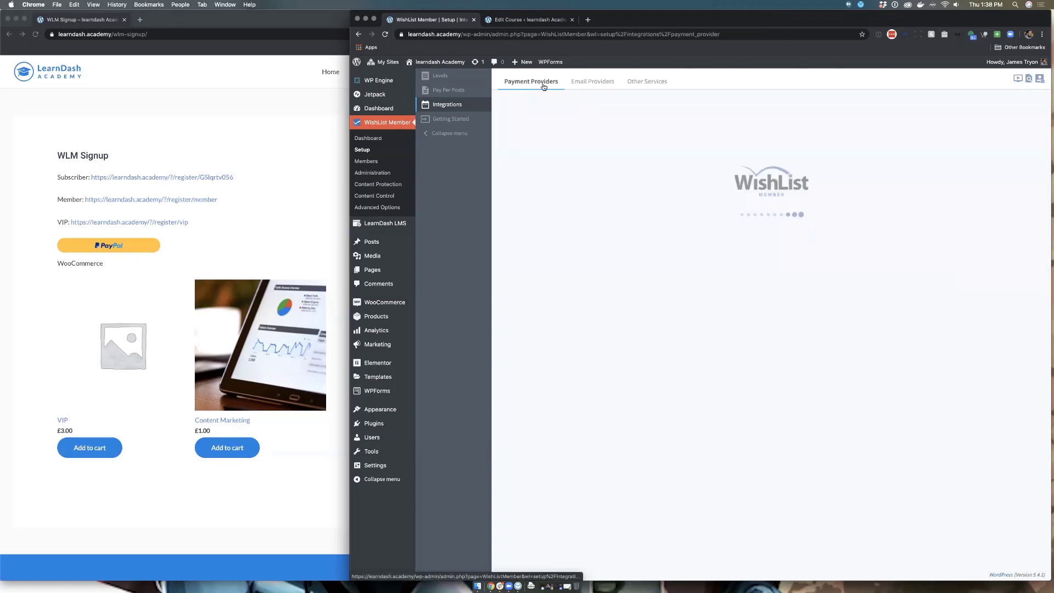
pyautogui.click(624, 142)
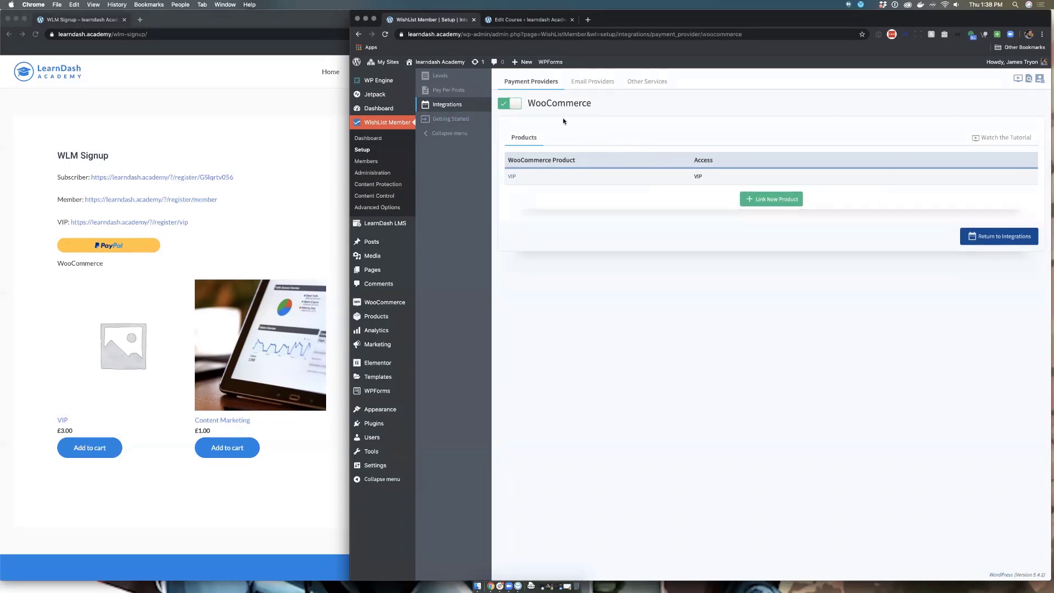
pyautogui.click(783, 201)
pyautogui.click(640, 126)
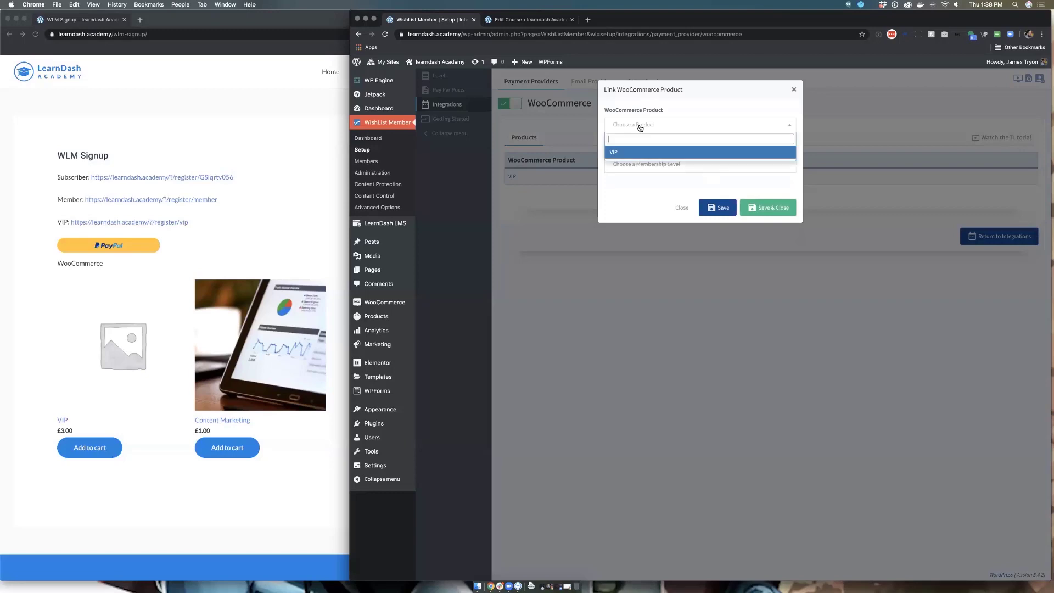
pyautogui.click(636, 156)
pyautogui.click(637, 163)
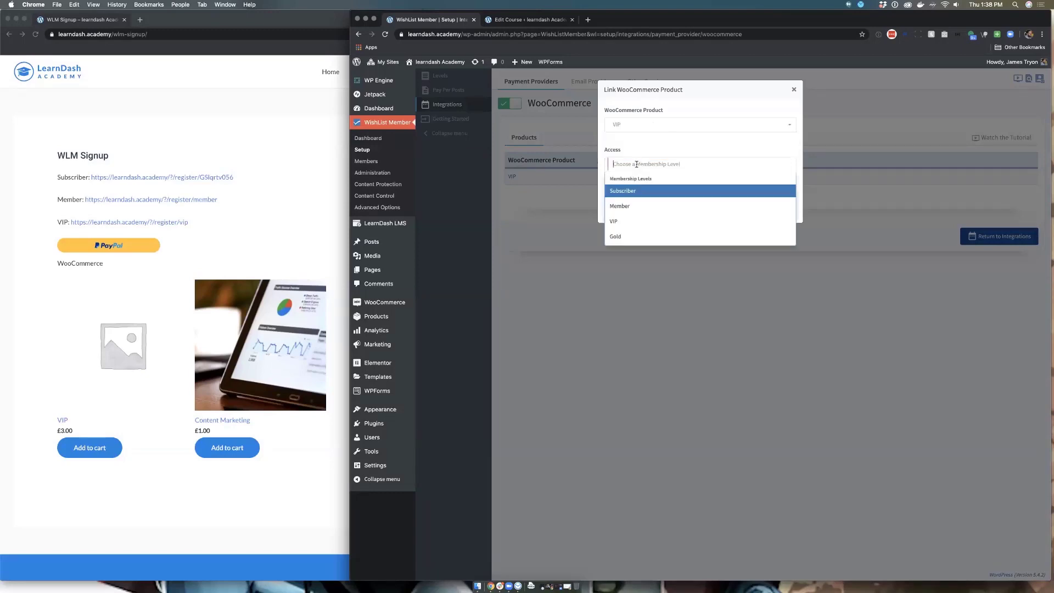
pyautogui.click(628, 237)
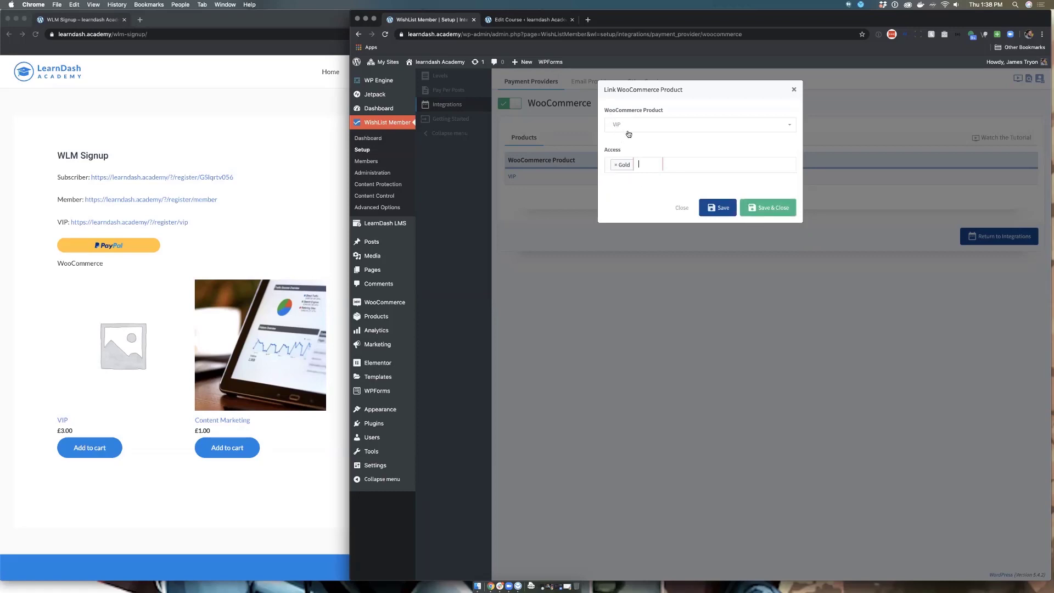
pyautogui.click(759, 212)
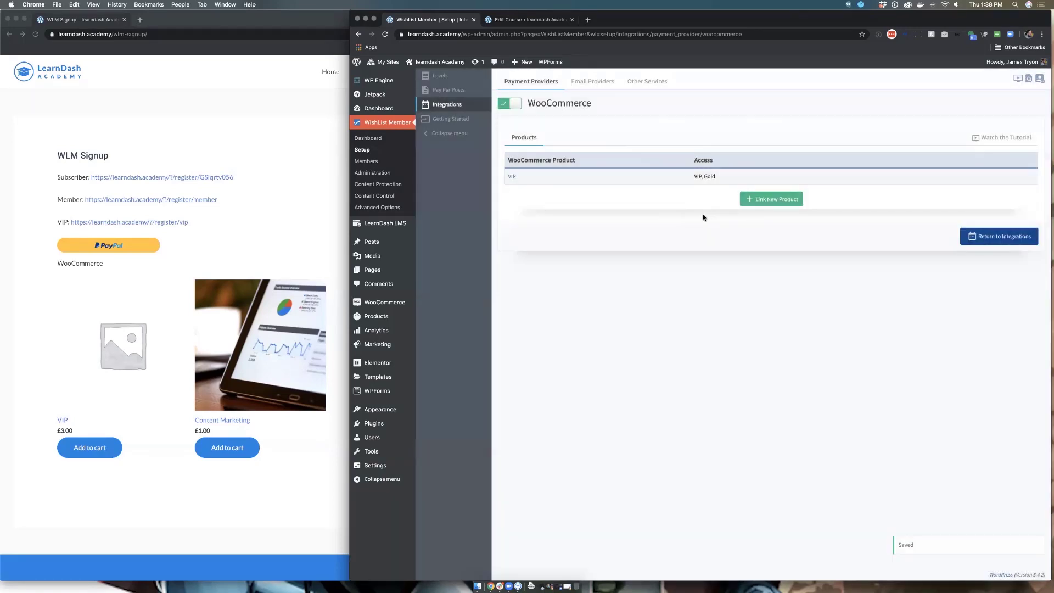
pyautogui.click(505, 82)
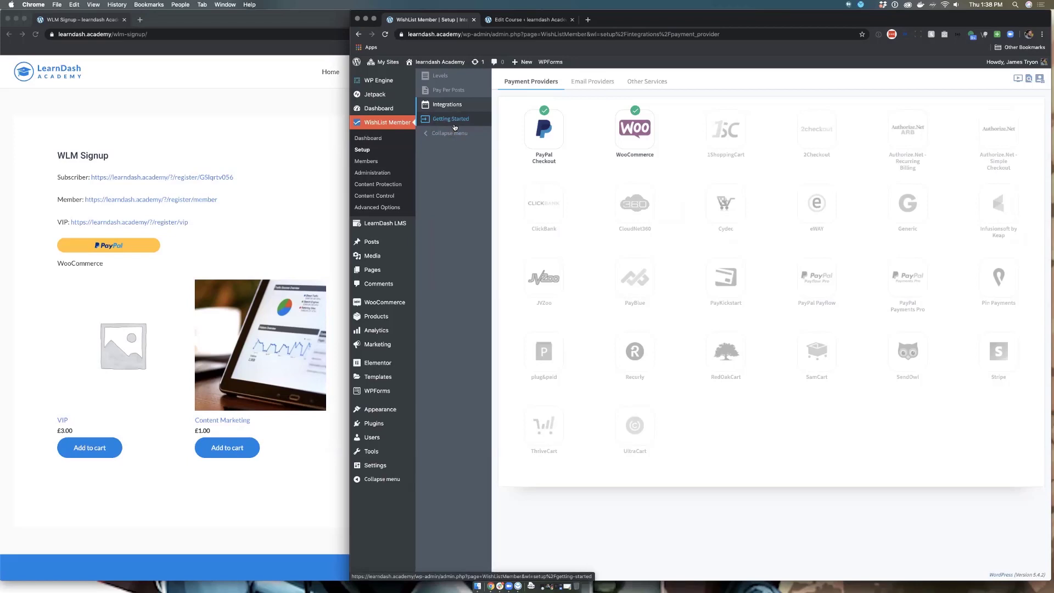
# Step: Browse WishList Member's levels, setup and Getting Started areas, ending on Administration Advanced Options
pyautogui.click(441, 80)
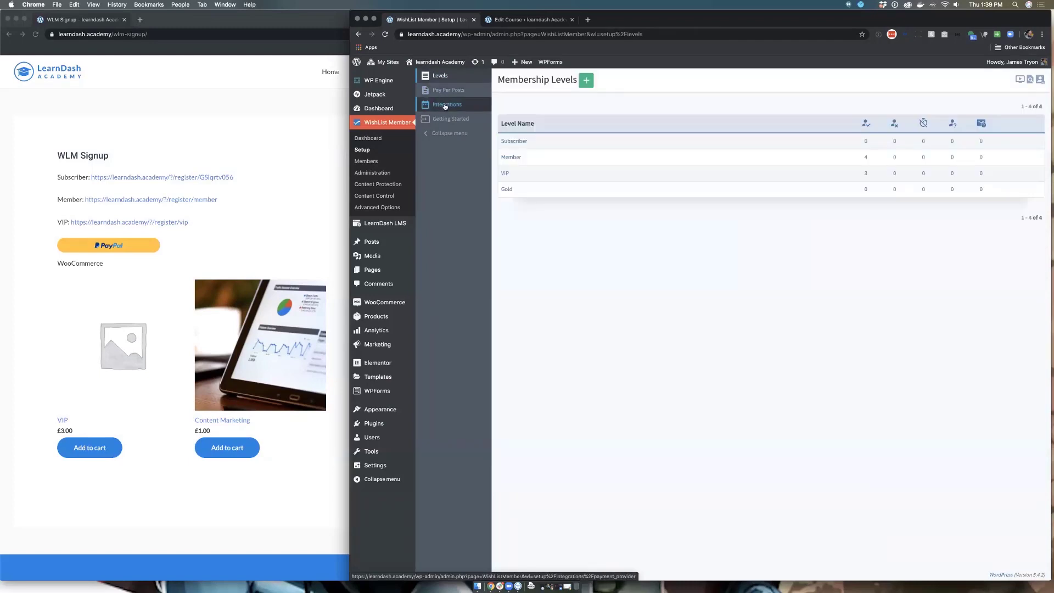
pyautogui.click(445, 106)
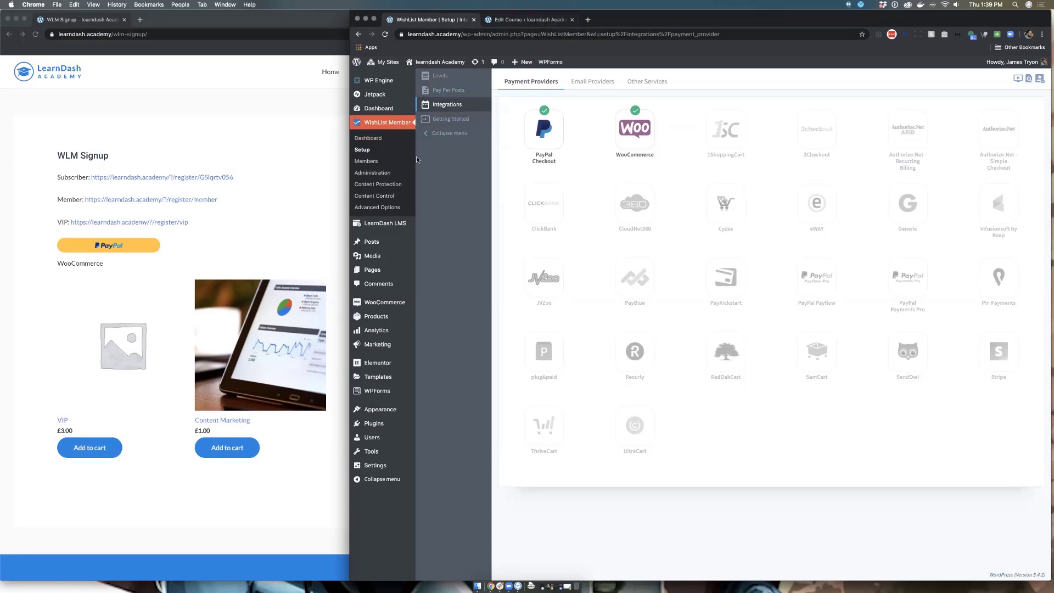
pyautogui.click(383, 150)
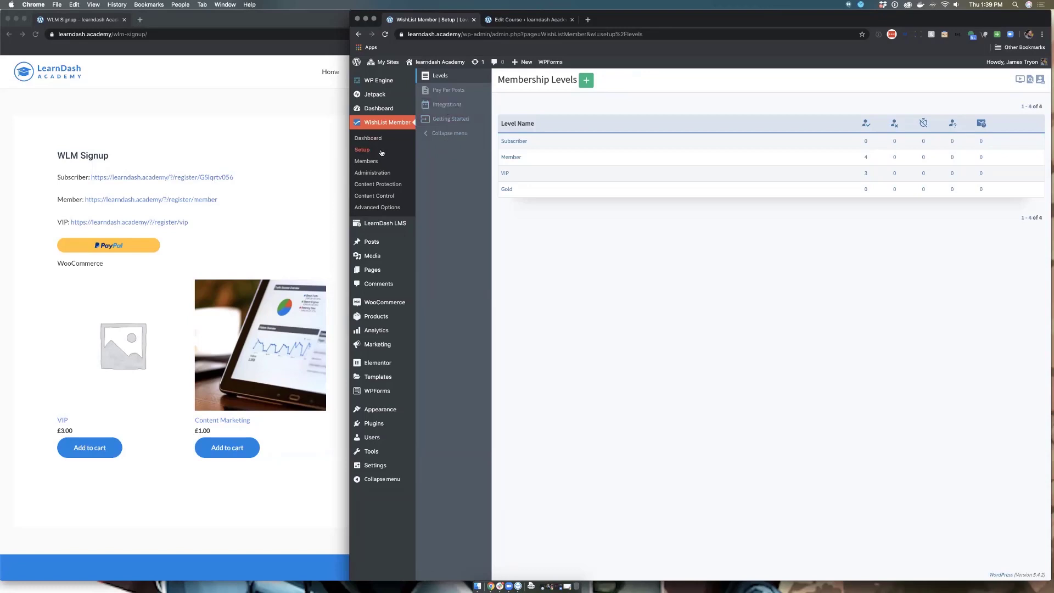
pyautogui.click(434, 119)
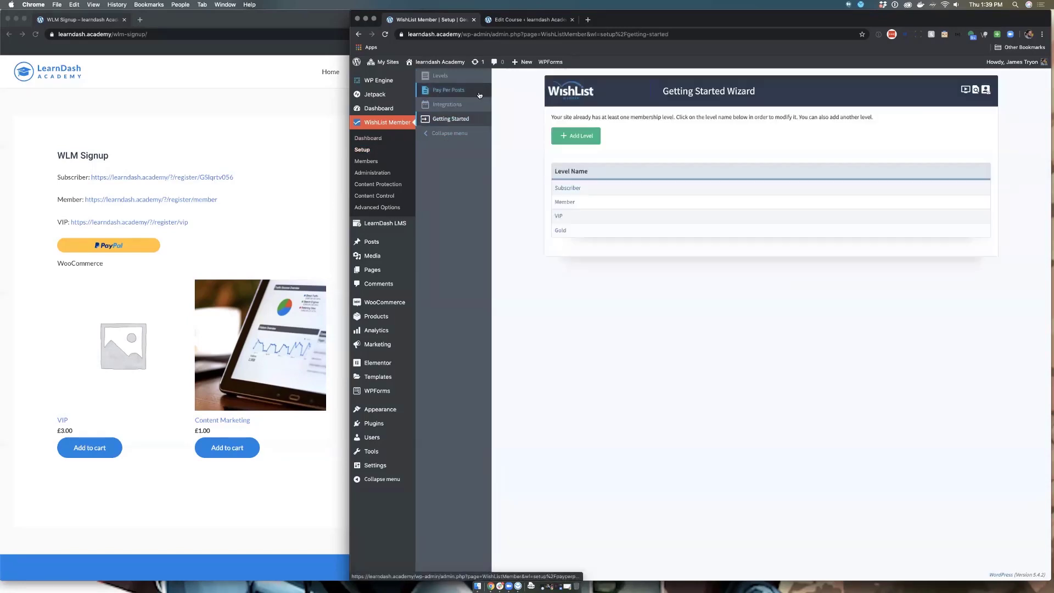
pyautogui.click(381, 174)
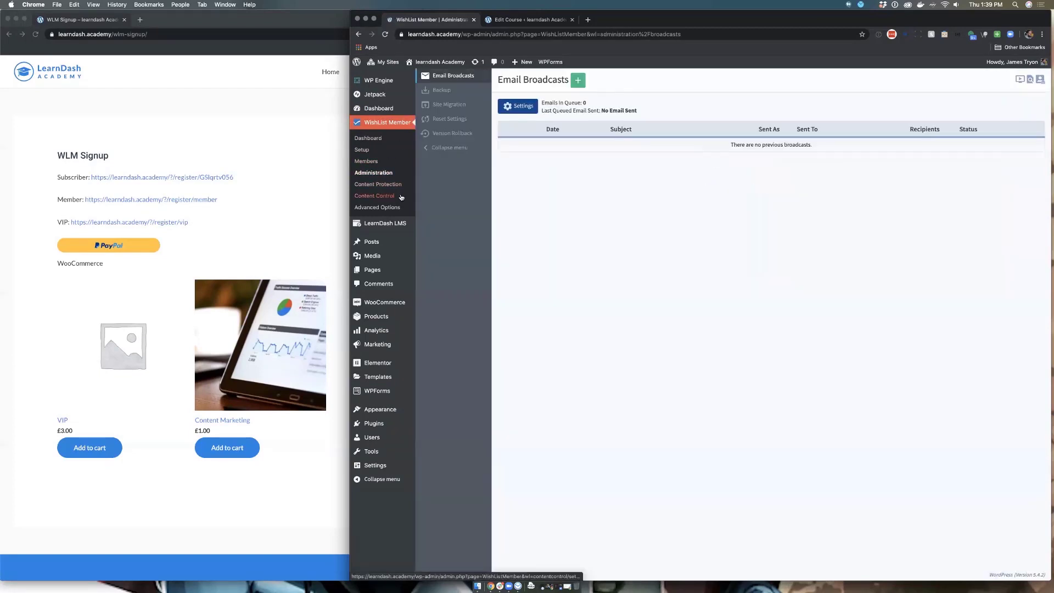
pyautogui.click(392, 207)
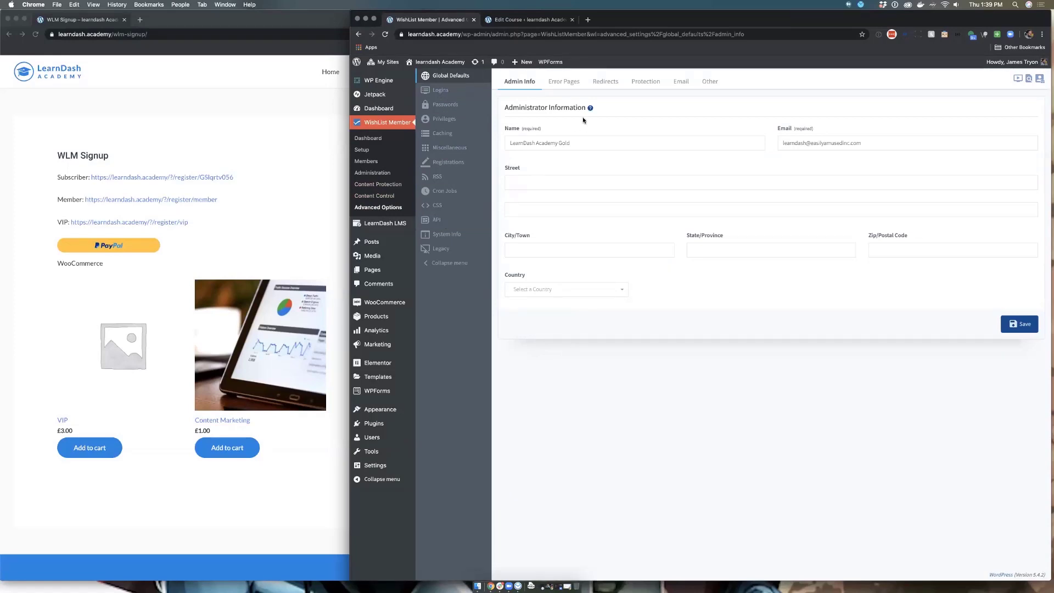
pyautogui.moveTo(591, 110)
# Step: Close the Edit Course tab and paste the learndash.academy/wlm-signup/ address into a new tab
pyautogui.click(529, 20)
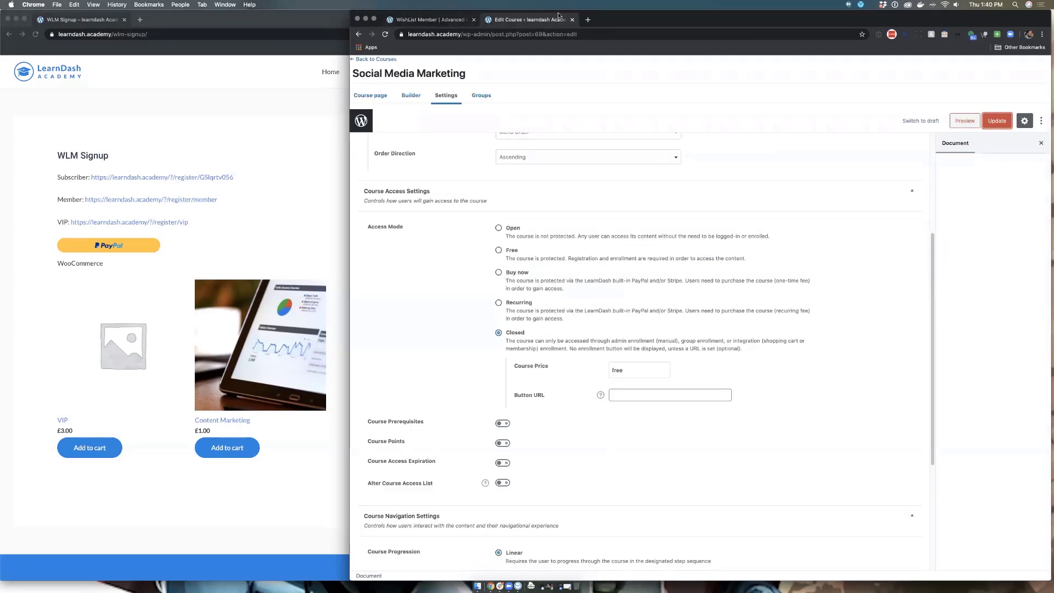
pyautogui.press('super+w')
pyautogui.click(183, 31)
pyautogui.press('super+c')
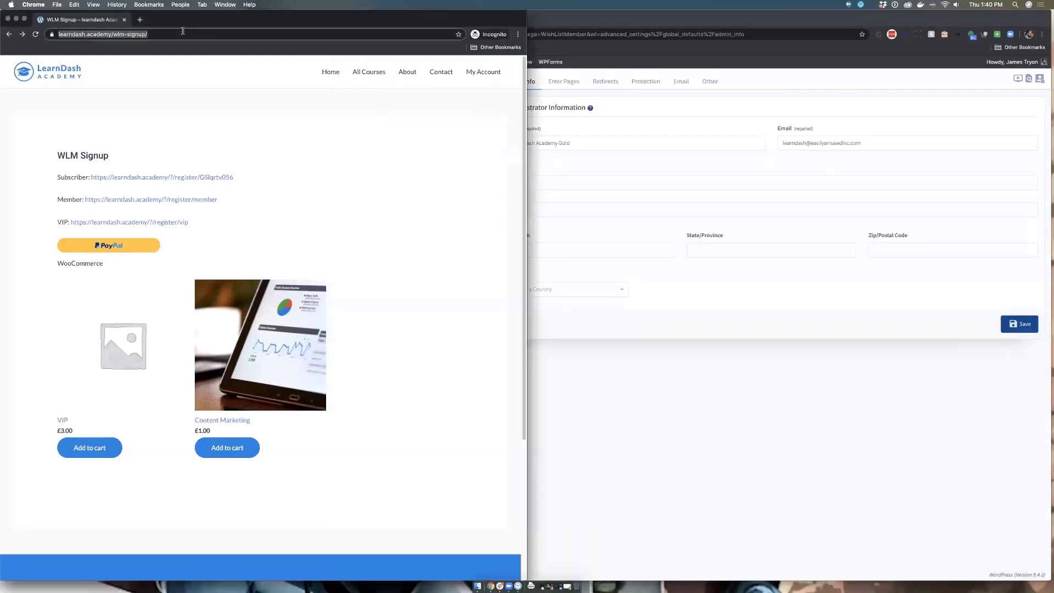
pyautogui.click(574, 22)
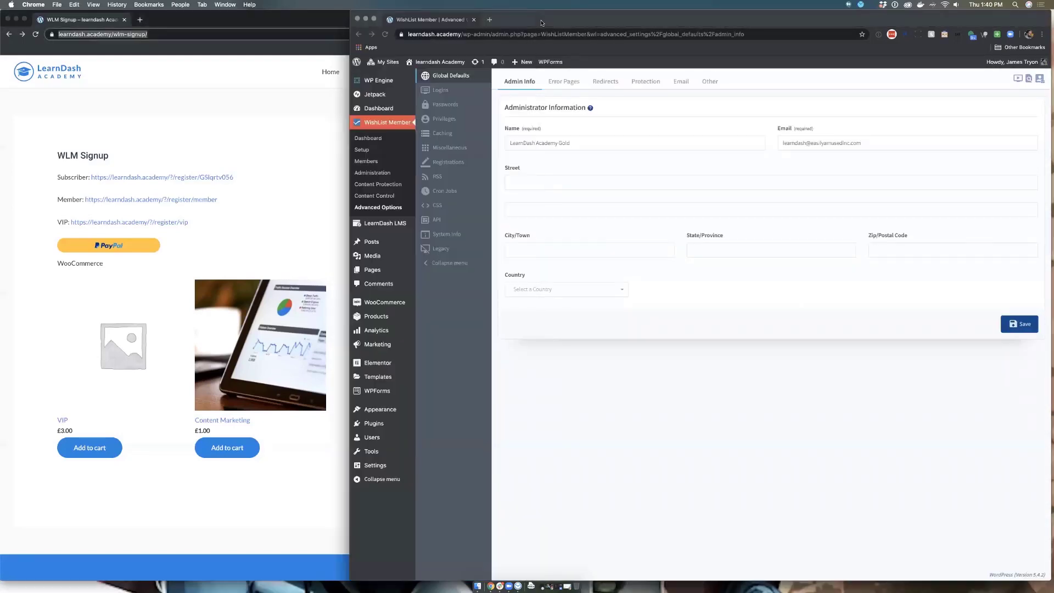
pyautogui.click(489, 19)
pyautogui.press('super+v')
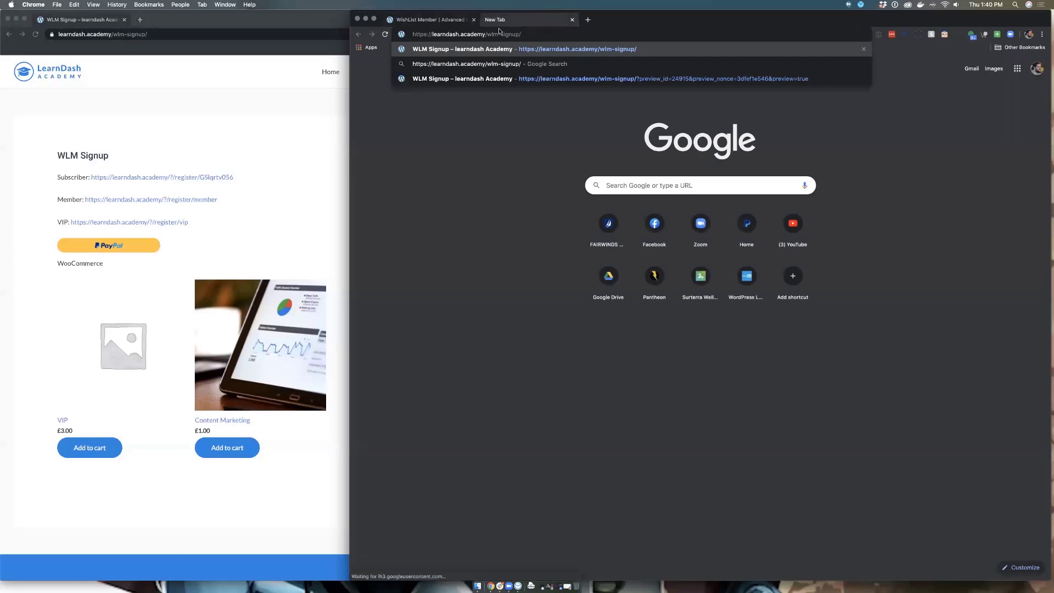
# Step: Load the WLM Signup page, open it via Edit Page, then return to the WishList Member tab
pyautogui.press('Return')
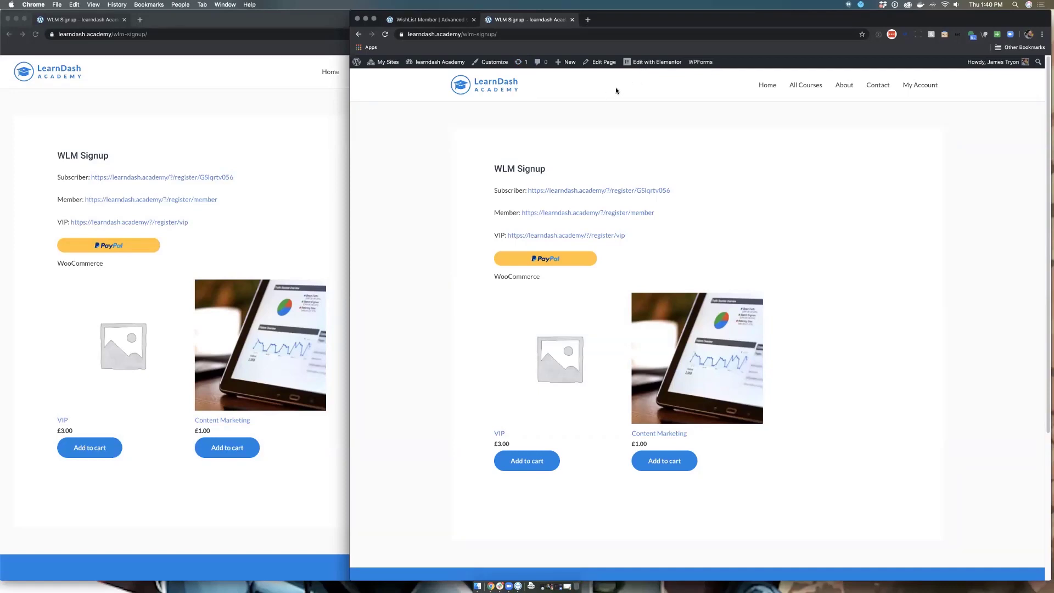
pyautogui.moveTo(654, 65)
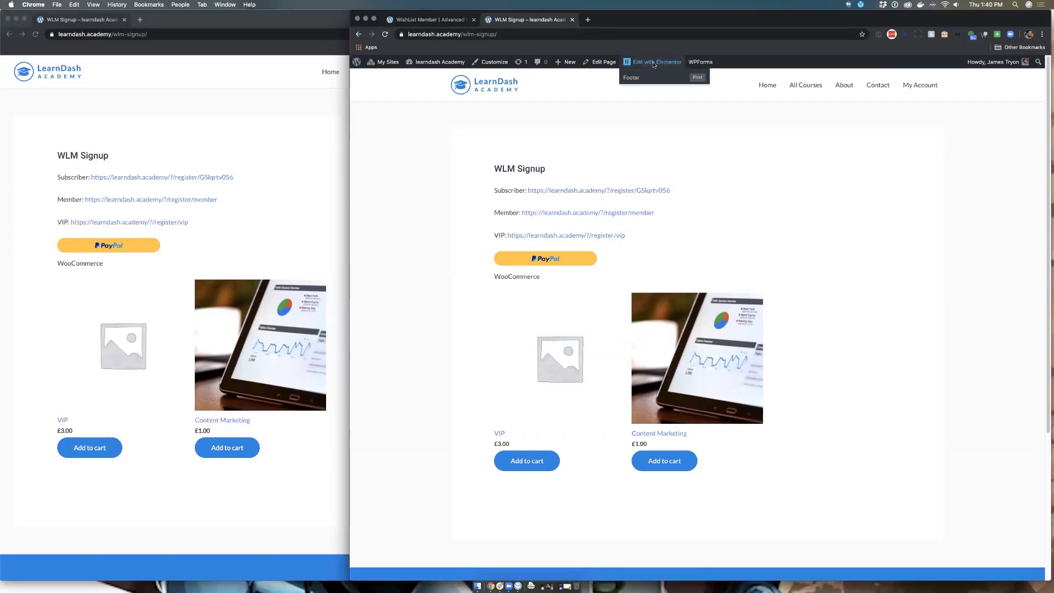
pyautogui.click(600, 62)
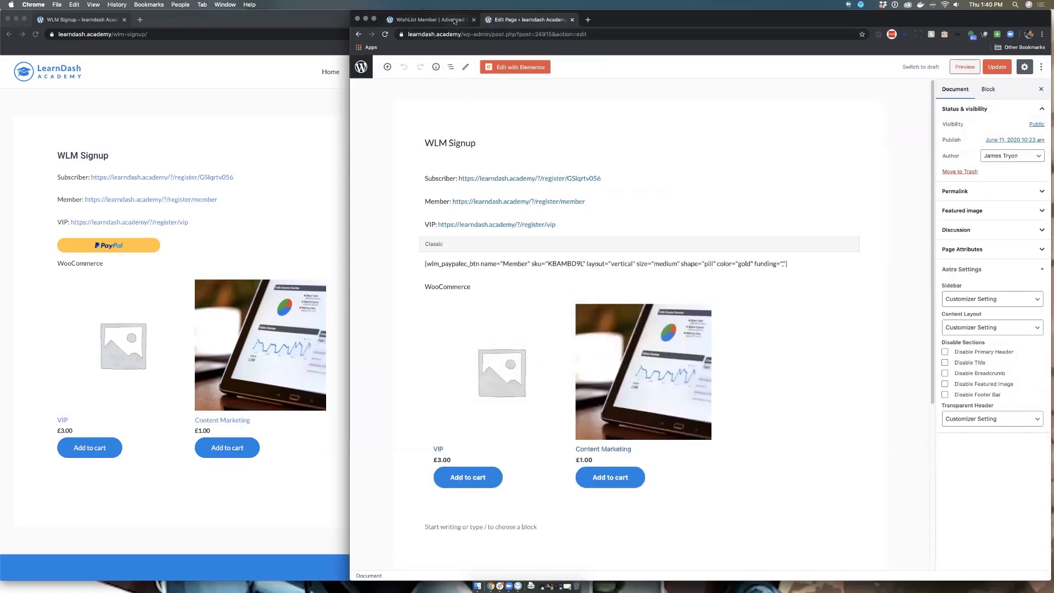
pyautogui.click(454, 23)
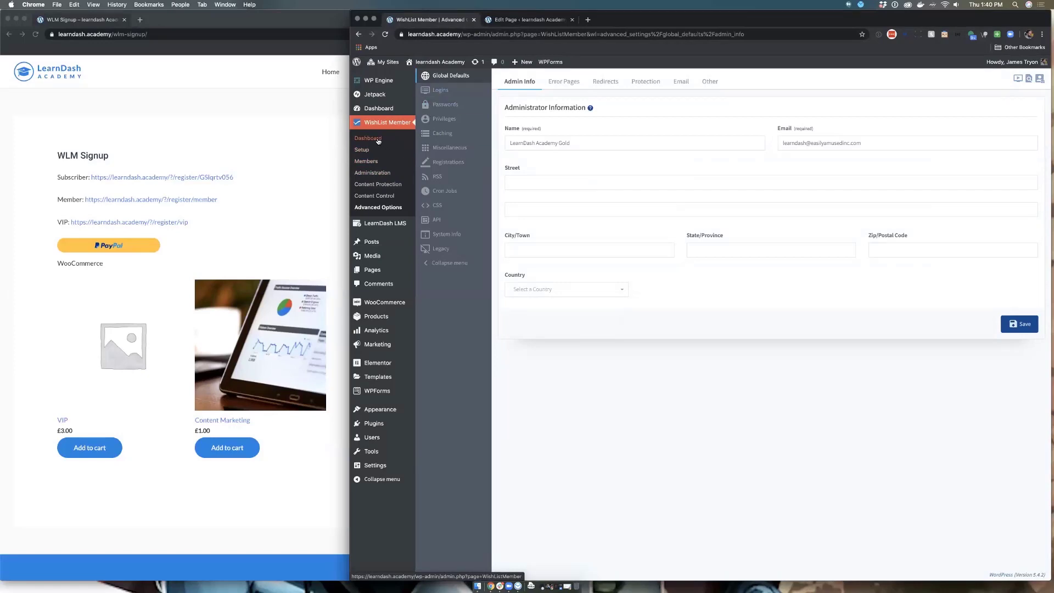
# Step: Open the Gold level from the levels list and view its Registrations options
pyautogui.click(367, 162)
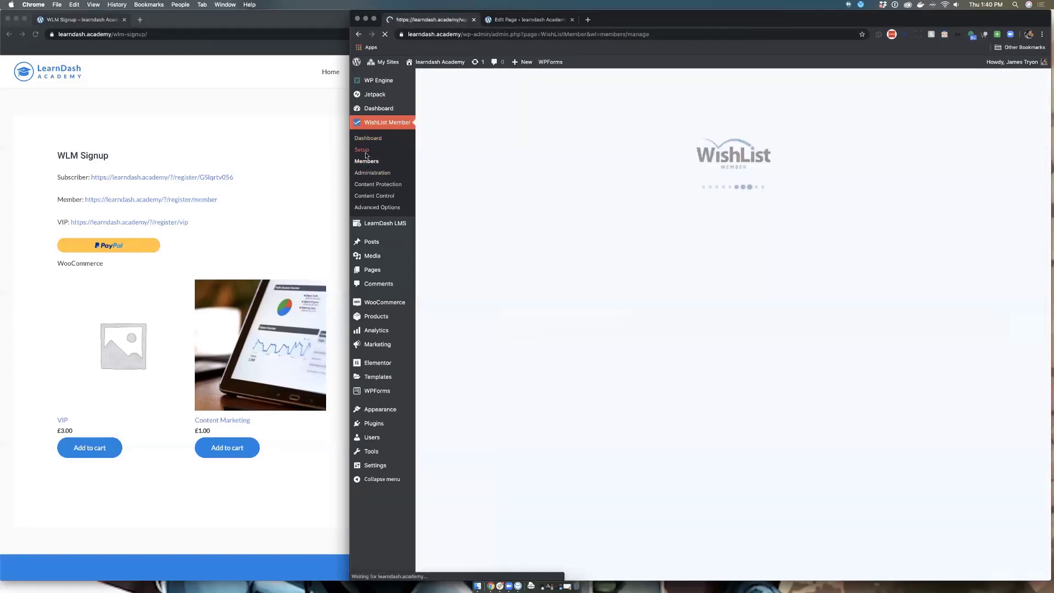
pyautogui.click(367, 149)
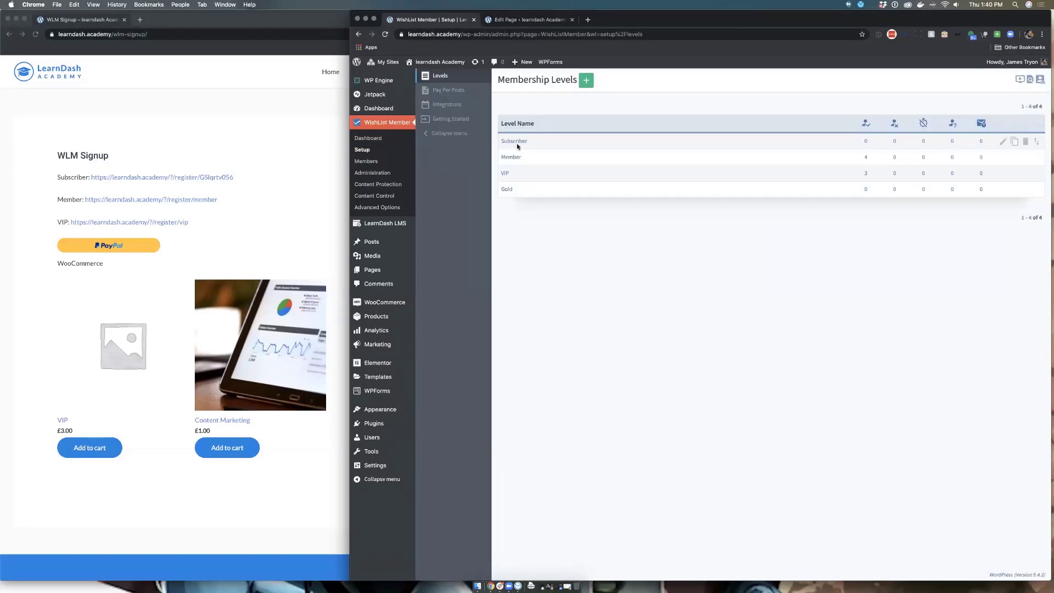
pyautogui.click(506, 189)
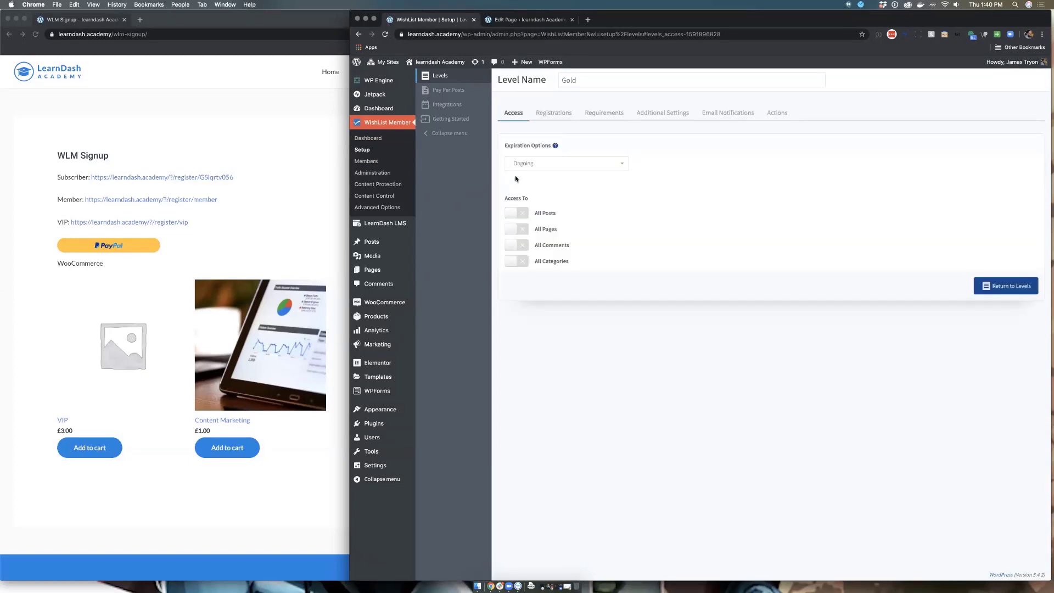
pyautogui.click(566, 113)
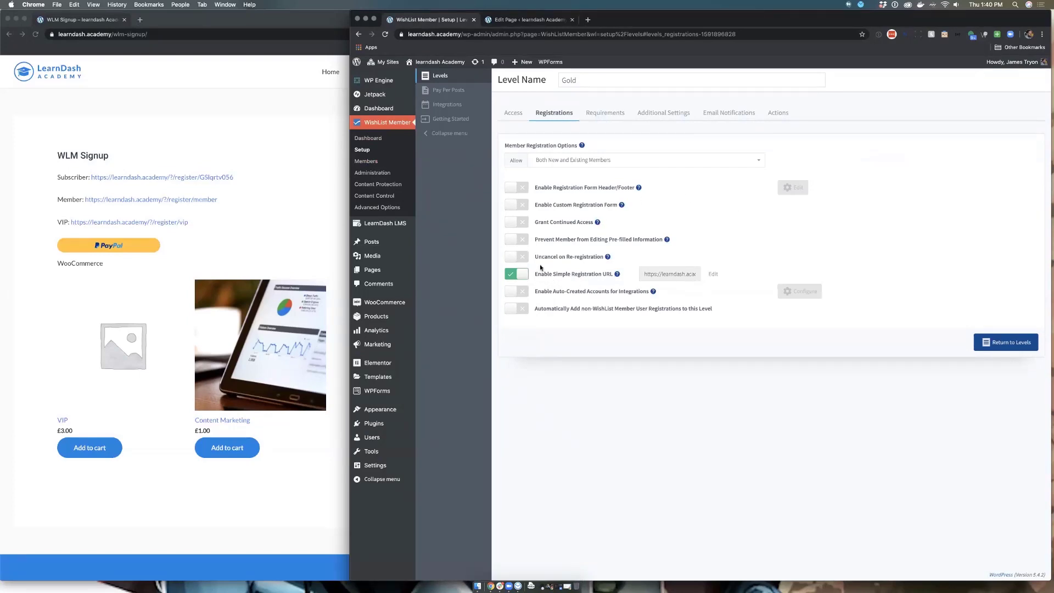
pyautogui.click(513, 113)
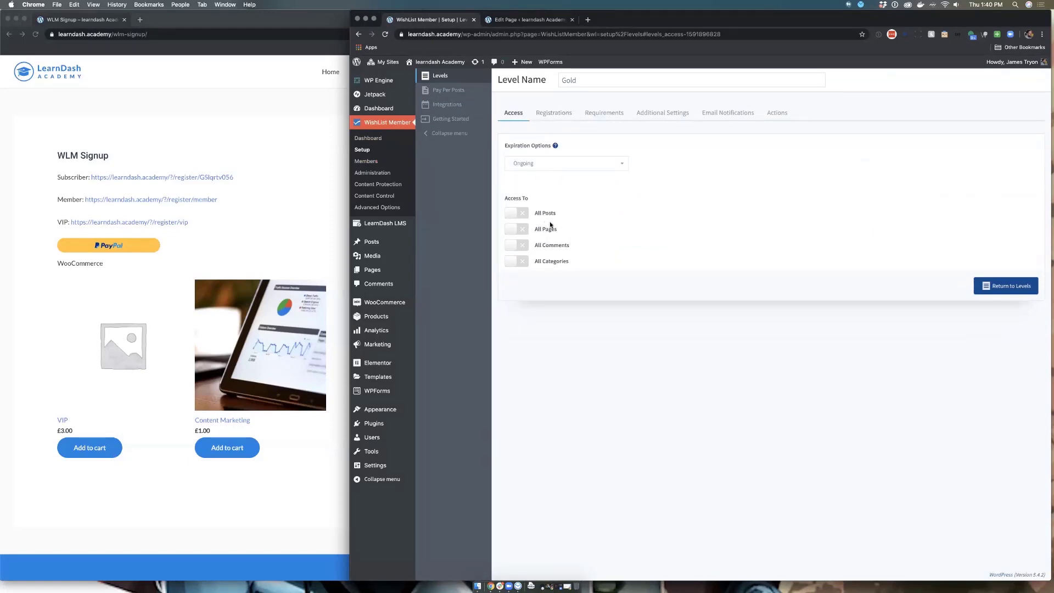
pyautogui.click(553, 113)
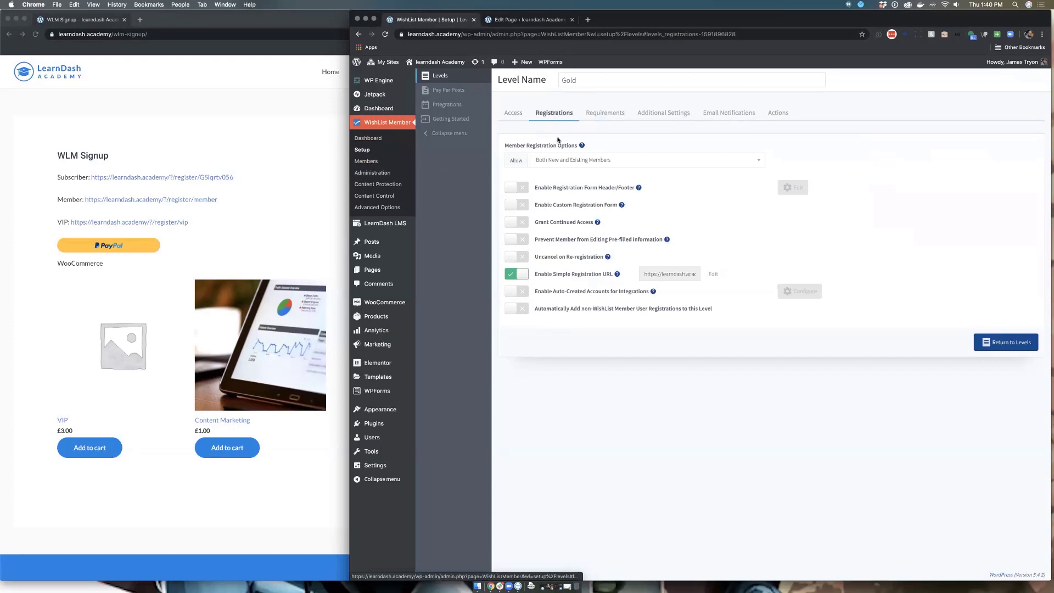
# Step: Try the custom registration form toggle, turn it back off, and copy Gold's Simple Registration URL
pyautogui.click(520, 207)
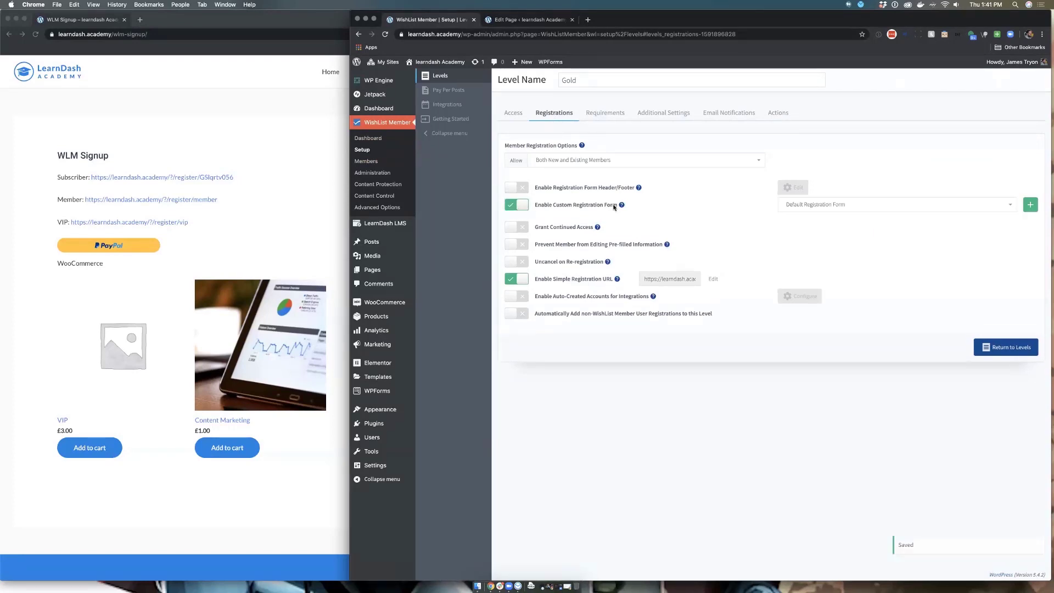
pyautogui.click(832, 209)
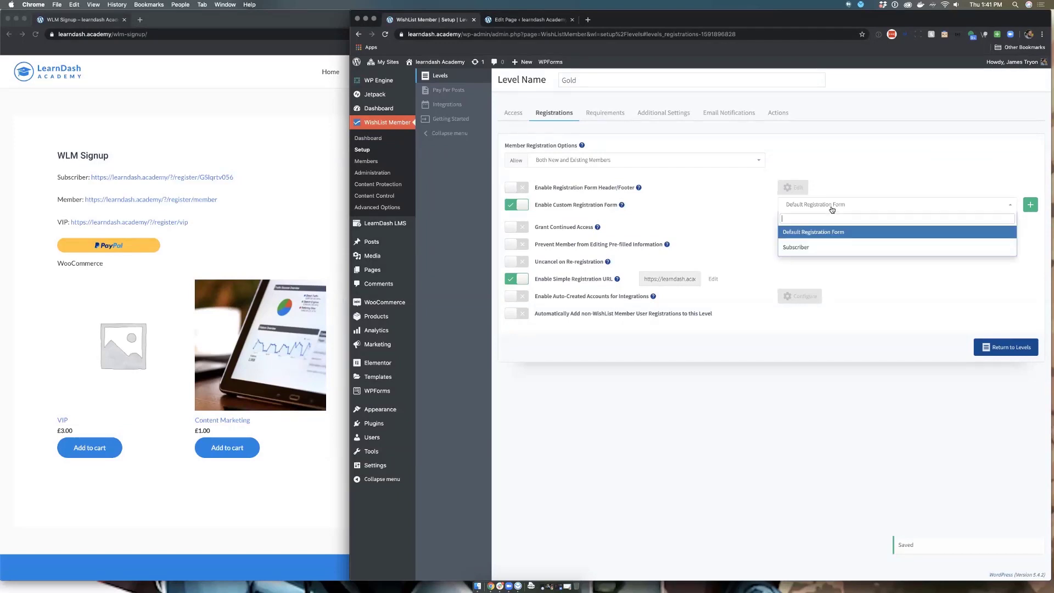
pyautogui.click(744, 212)
pyautogui.click(517, 205)
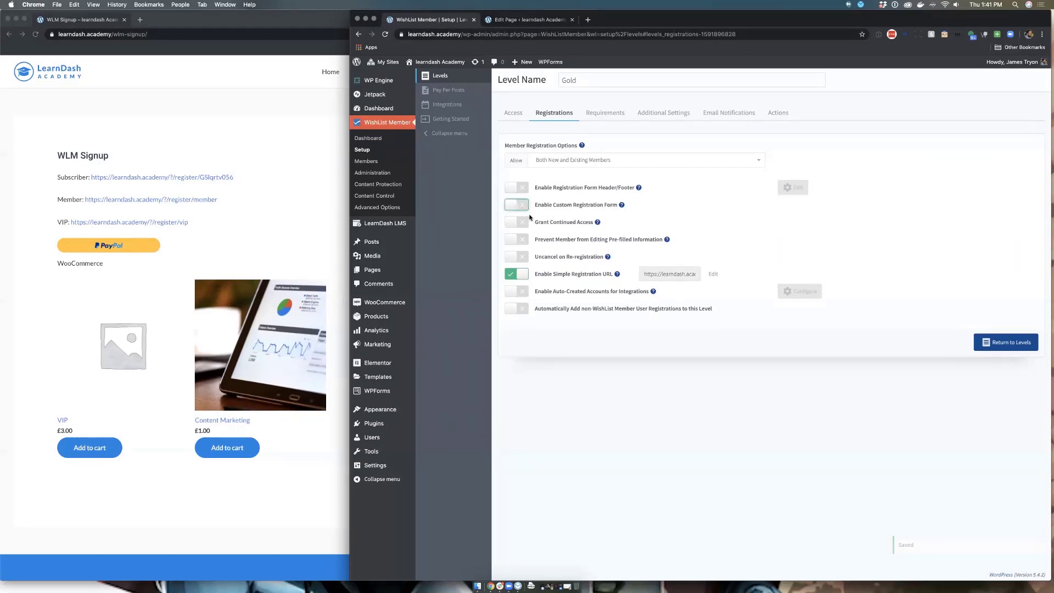
pyautogui.click(673, 277)
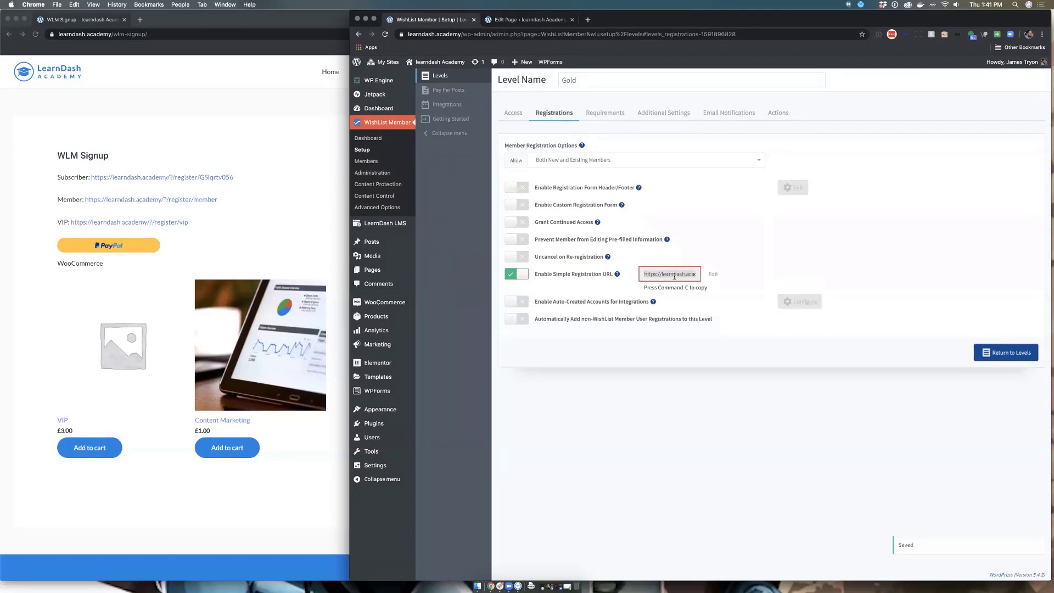
pyautogui.press('super+c')
# Step: Test the Subscriber registration link in the incognito window, go back, and return to the editor
pyautogui.click(526, 20)
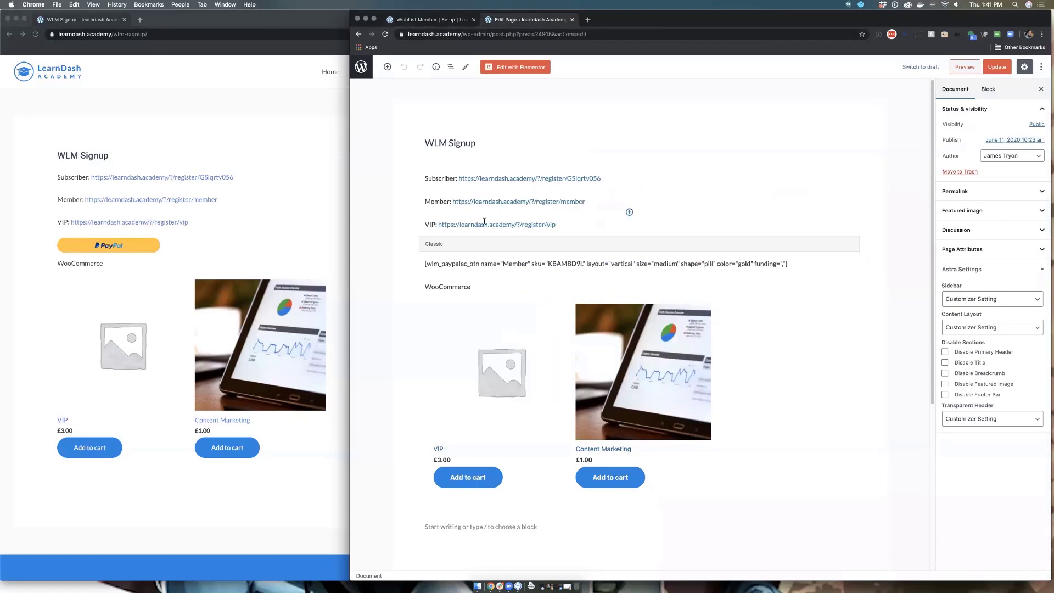
pyautogui.click(266, 181)
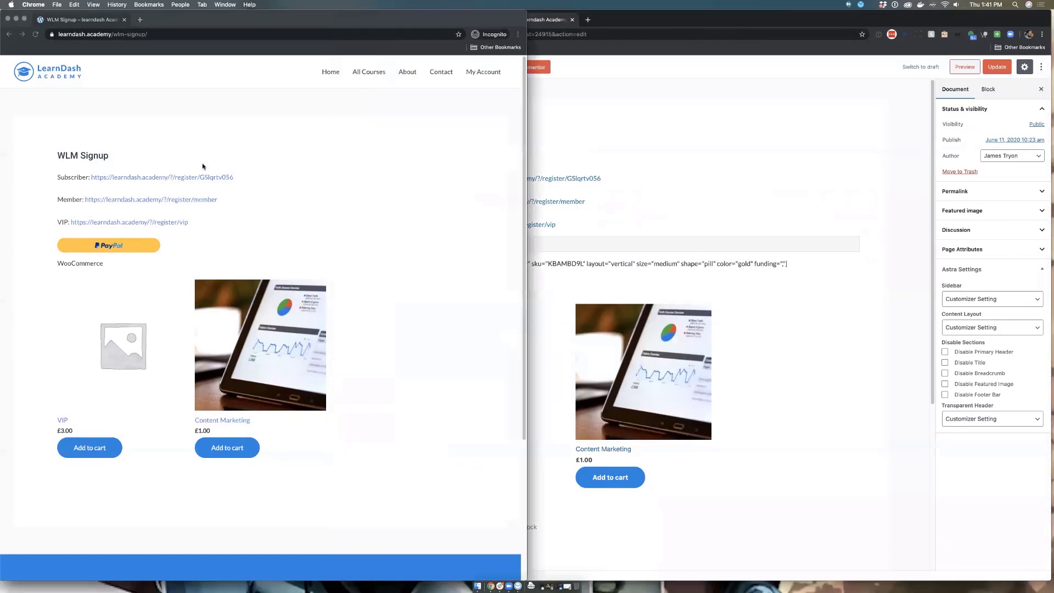
pyautogui.click(129, 180)
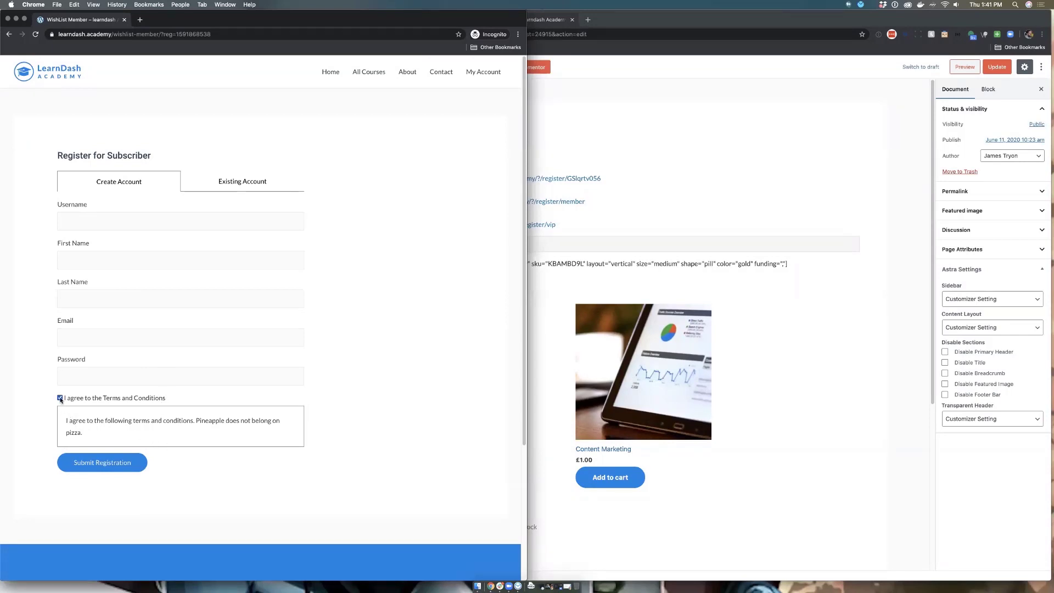
pyautogui.click(60, 398)
pyautogui.click(9, 35)
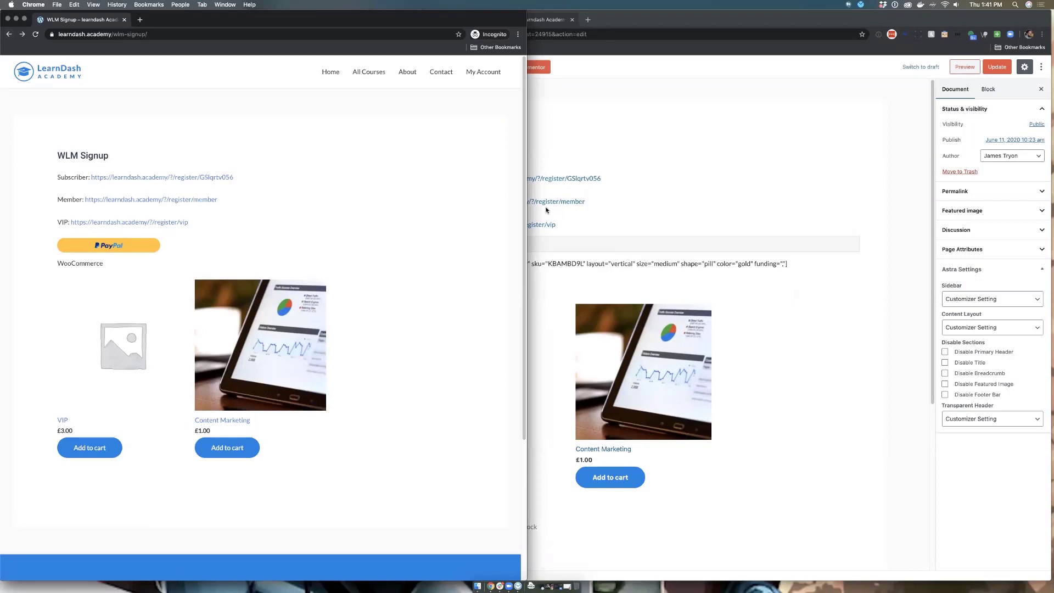
pyautogui.click(639, 187)
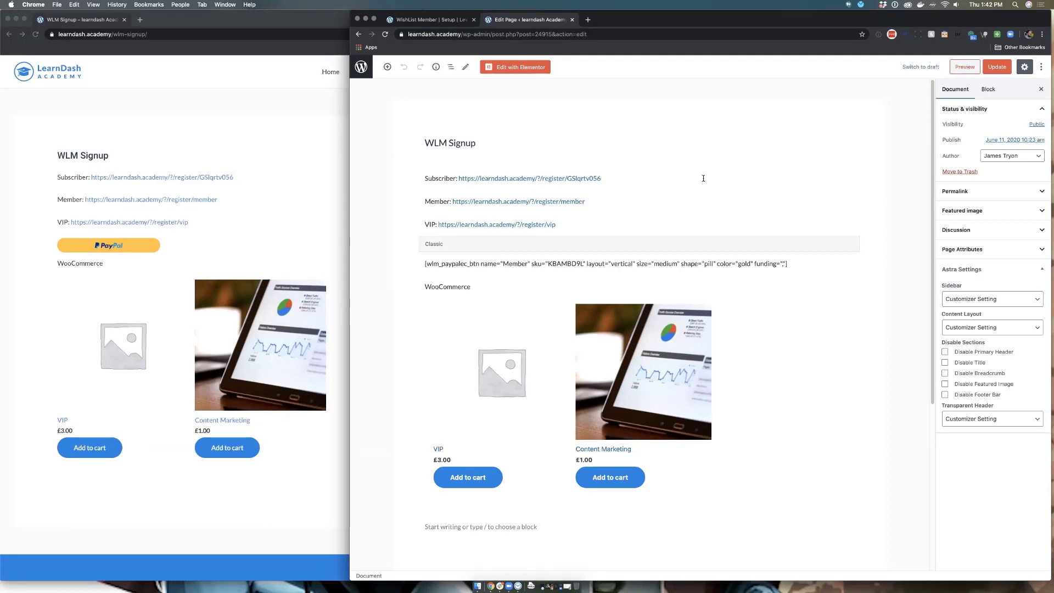
# Step: Insert a new Classic block above the PayPal button shortcode using /c on the WLM Signup page
pyautogui.click(618, 181)
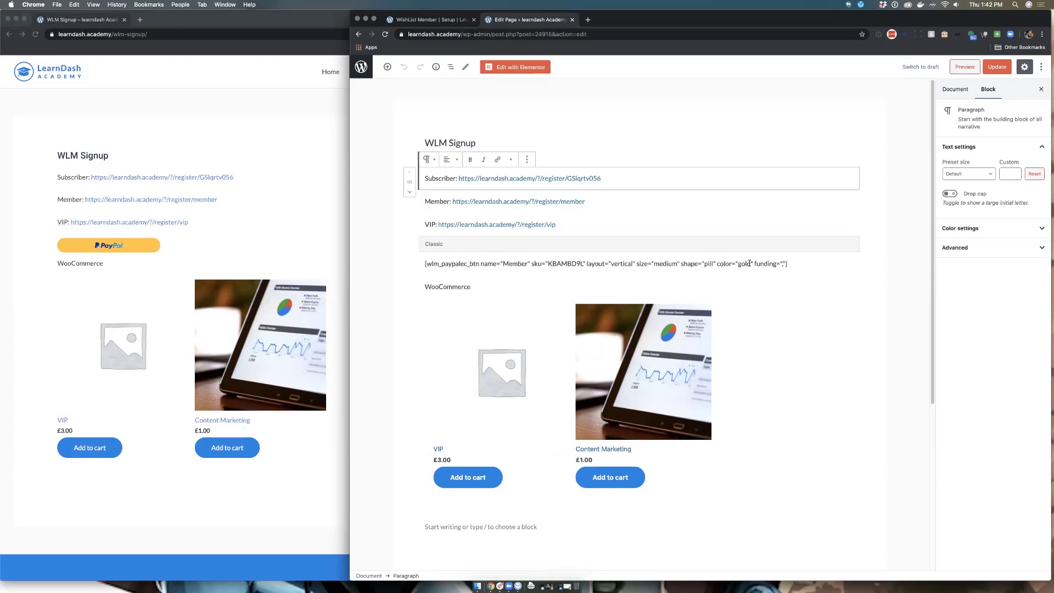
pyautogui.click(787, 263)
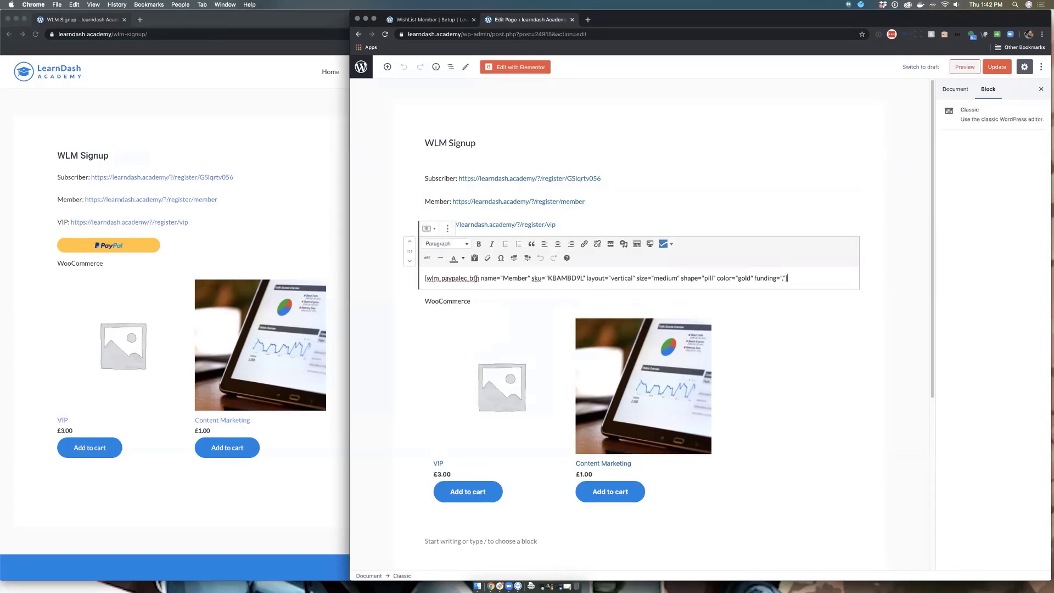
pyautogui.press('Return')
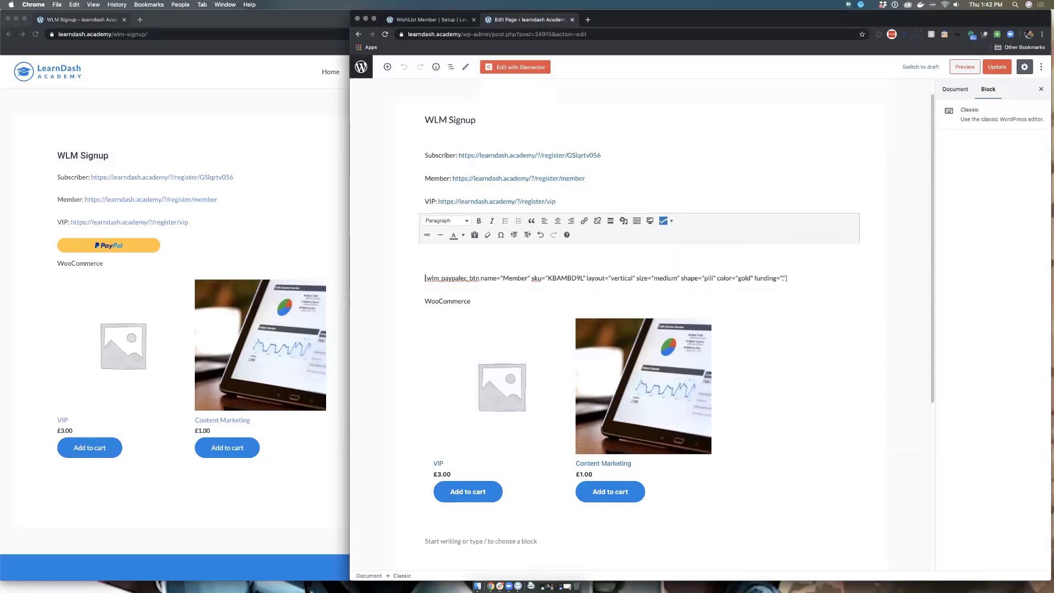
pyautogui.click(589, 199)
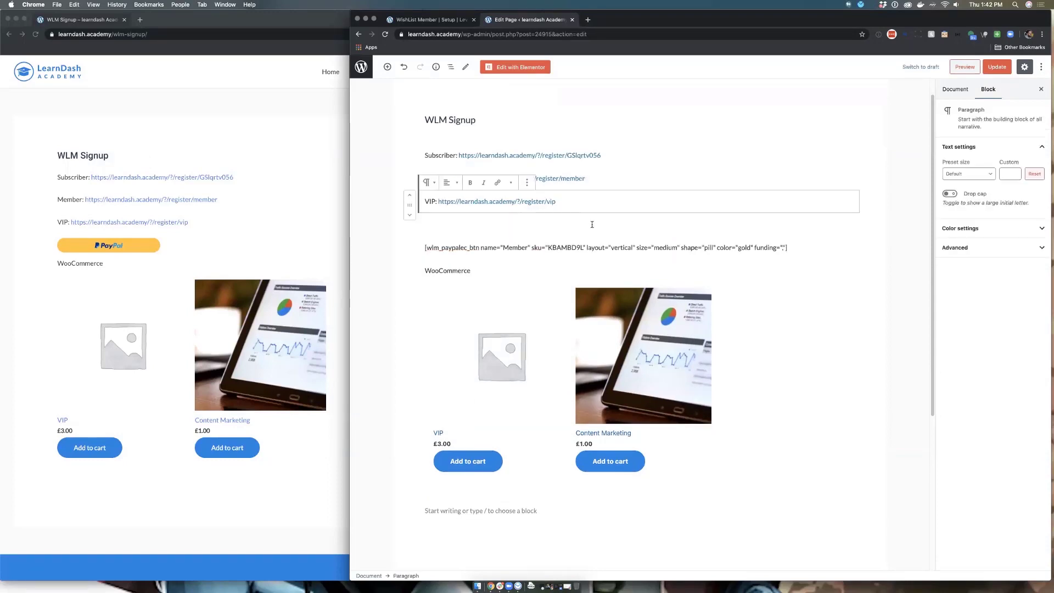
pyautogui.write('/c')
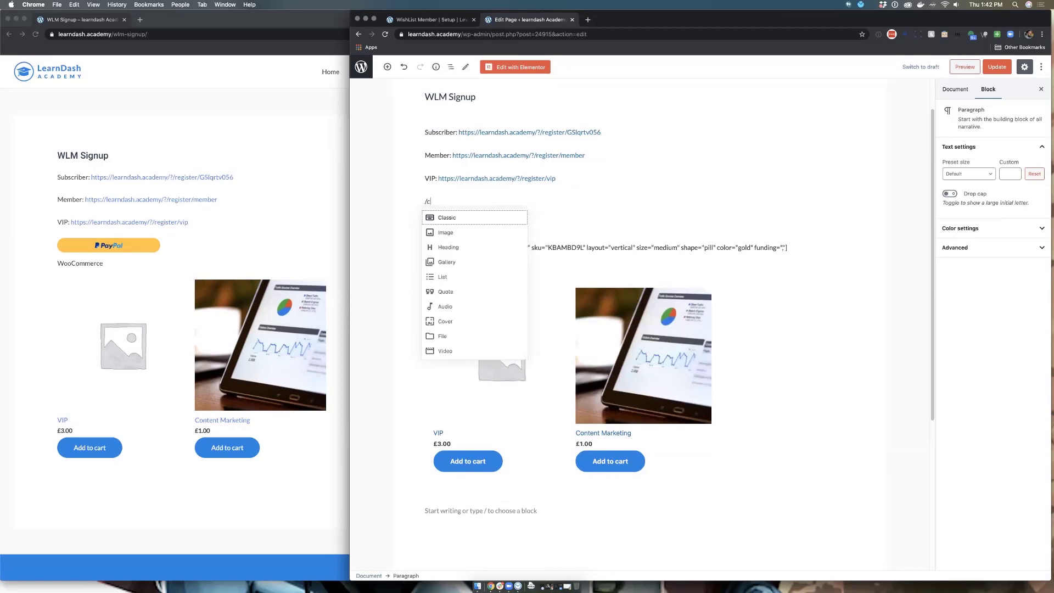
pyautogui.click(486, 217)
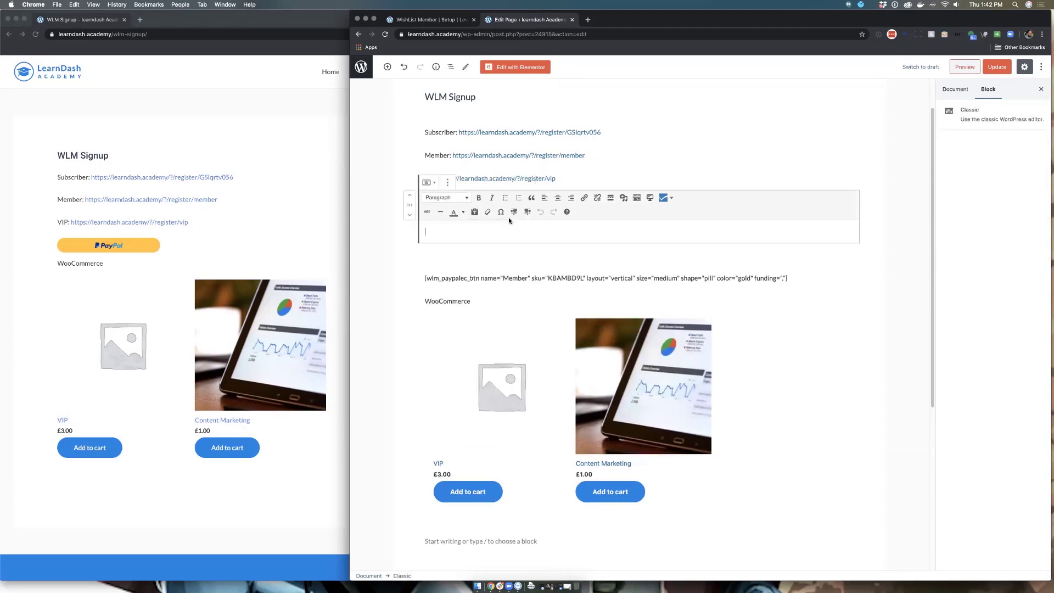
pyautogui.click(673, 201)
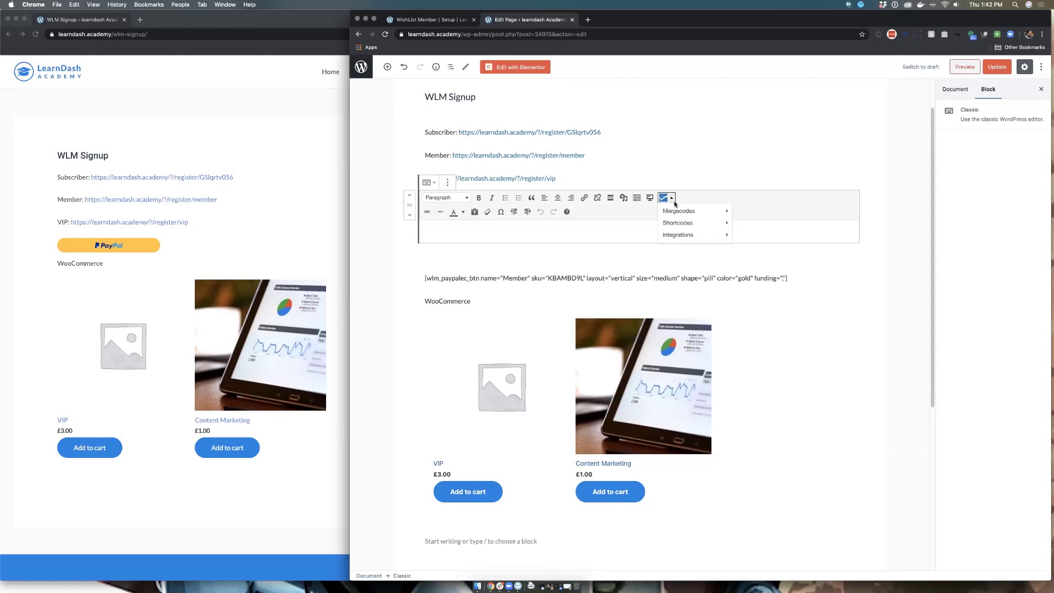
# Step: Insert a Gold Level PayPal Checkout shortcode through the WishList Member generator and update the page
pyautogui.moveTo(680, 210)
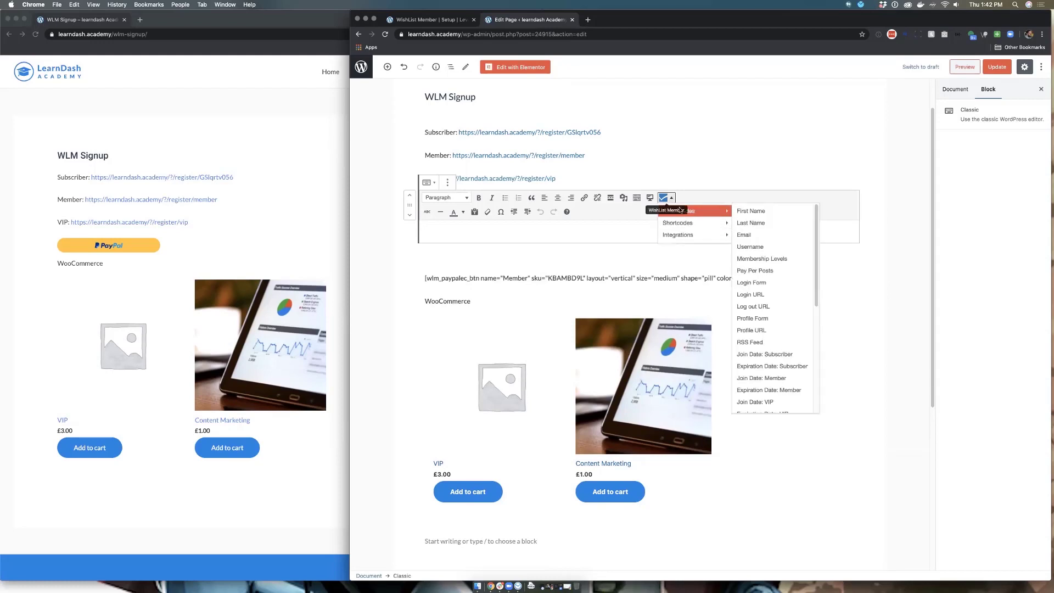
pyautogui.moveTo(709, 239)
pyautogui.click(755, 233)
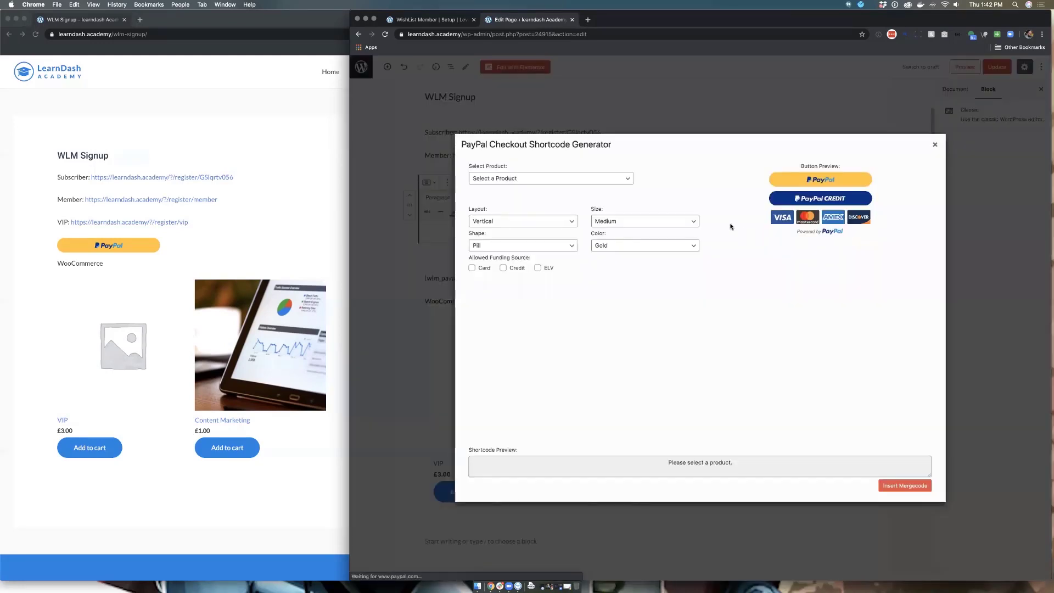
pyautogui.click(537, 178)
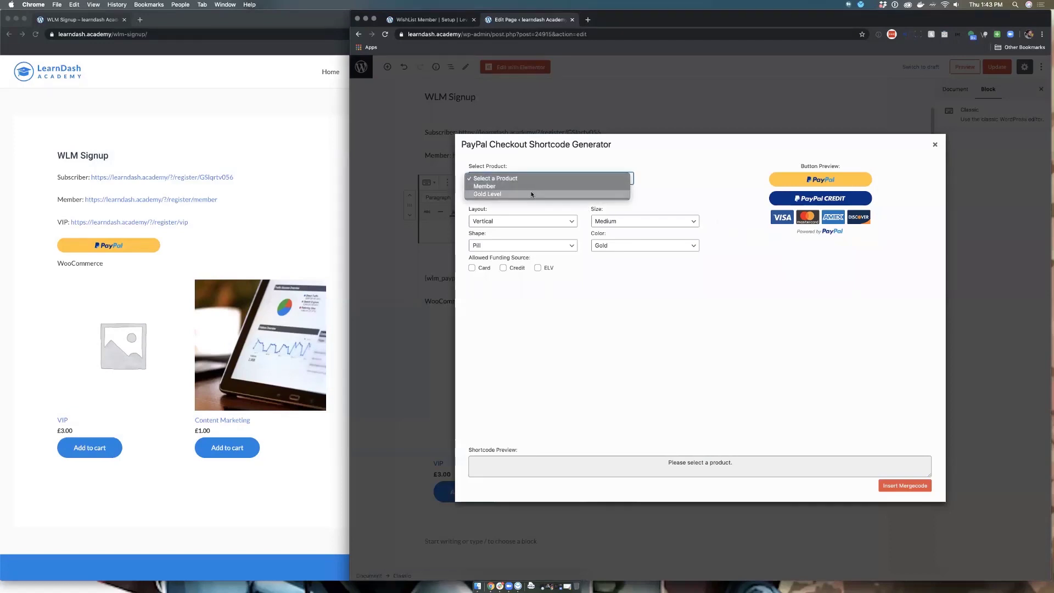
pyautogui.click(532, 194)
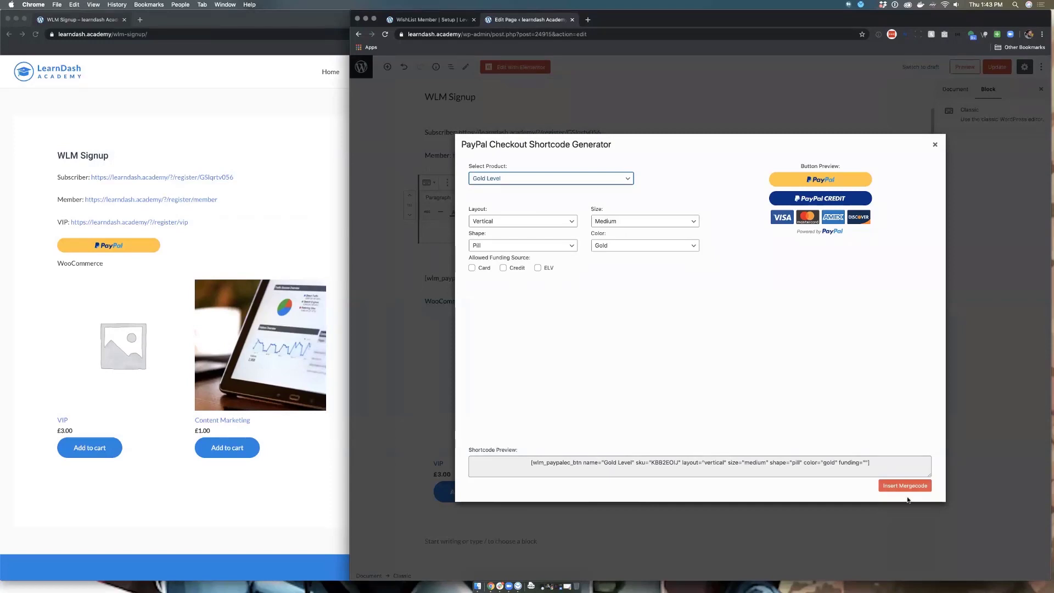
pyautogui.click(897, 487)
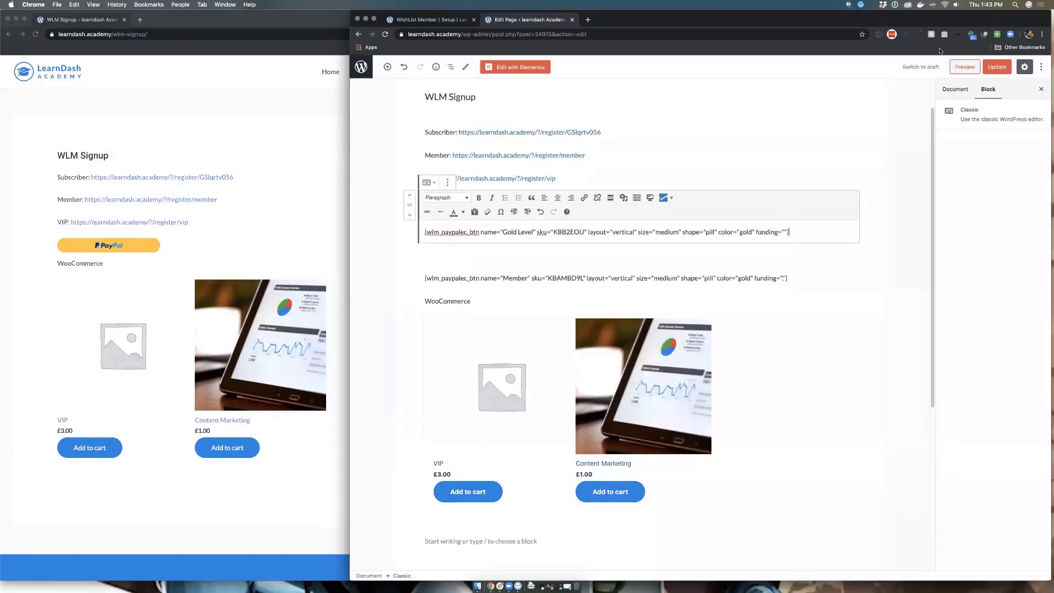
pyautogui.click(998, 69)
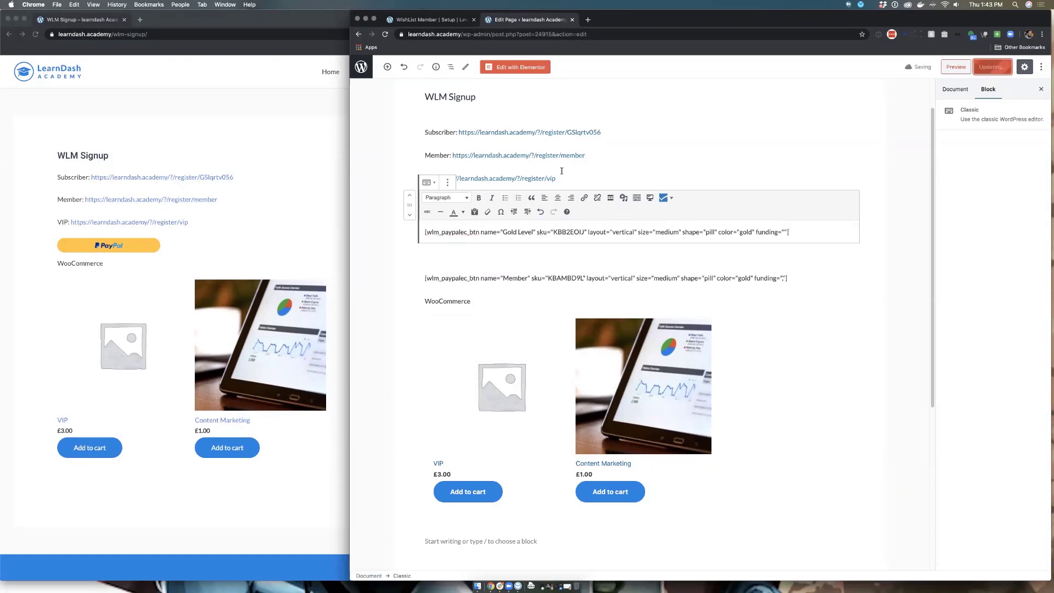
# Step: Add a 'Gold Level' label on its own line under the VIP link and update again
pyautogui.click(422, 234)
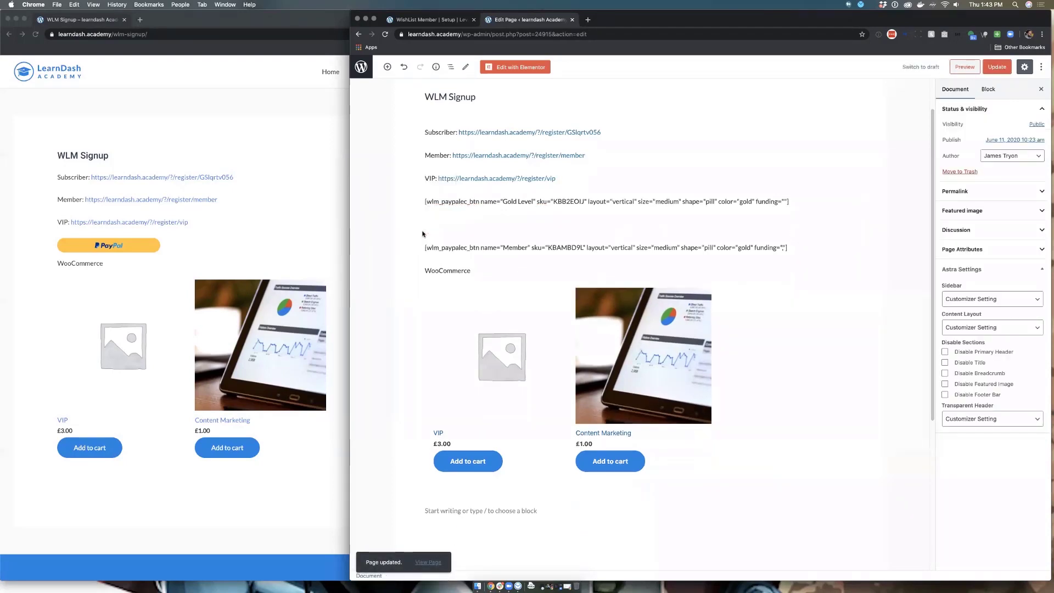
pyautogui.click(426, 201)
pyautogui.press('Up')
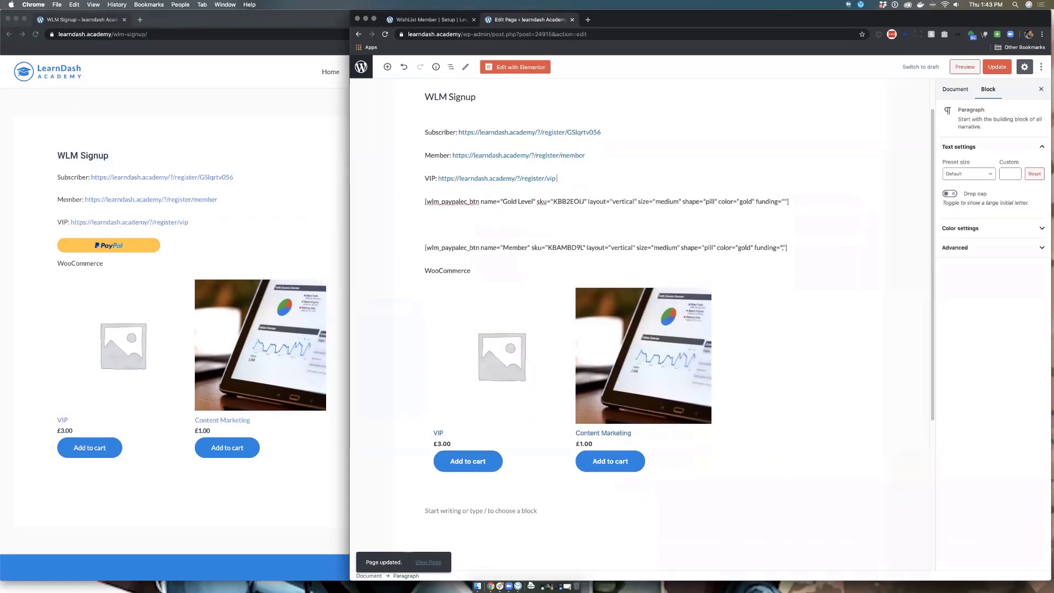
pyautogui.write('Gold Level')
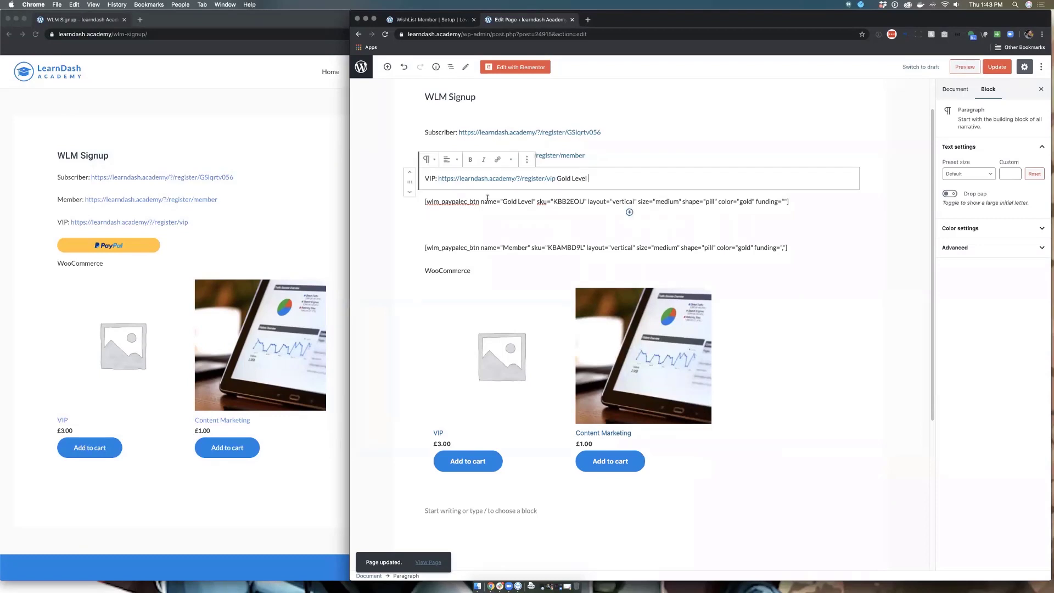
pyautogui.click(557, 178)
pyautogui.press('Return')
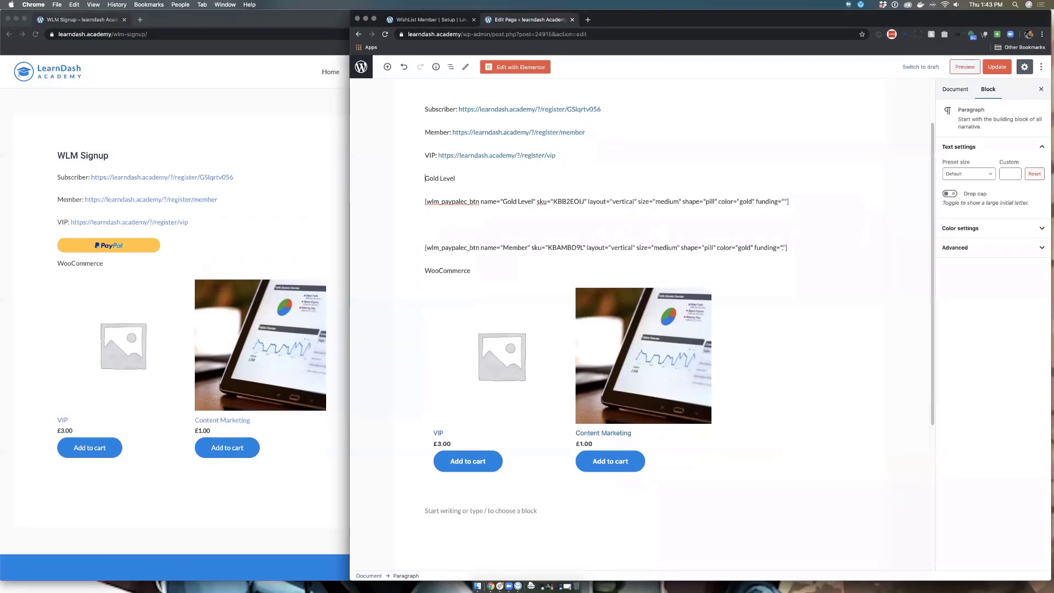
pyautogui.click(997, 67)
pyautogui.click(180, 153)
# Step: Reload the live signup page and try the Gold Level PayPal button twice, closing each PayPal login popup
pyautogui.click(36, 34)
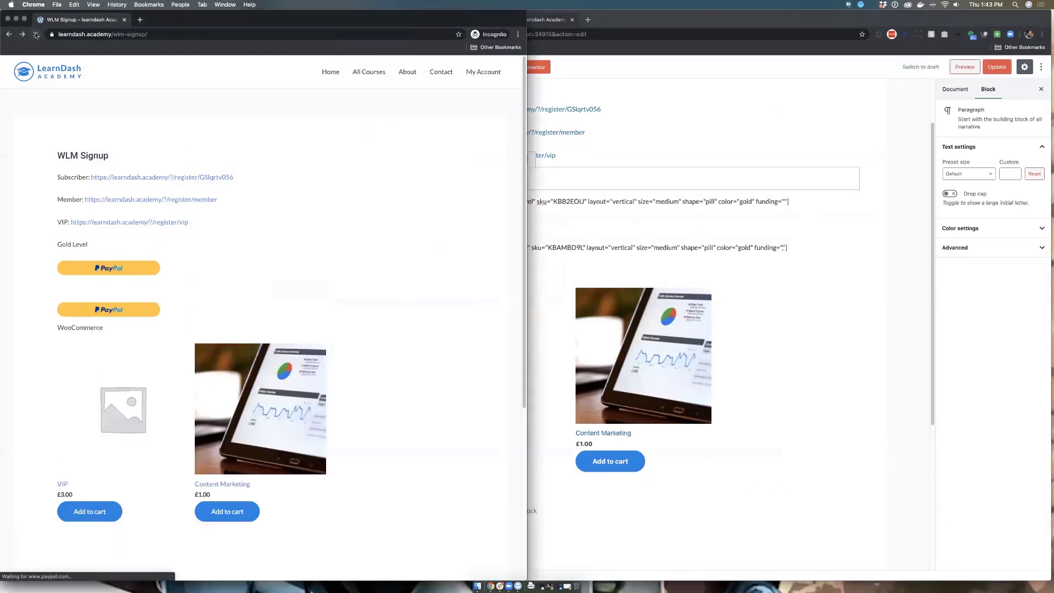
pyautogui.click(106, 269)
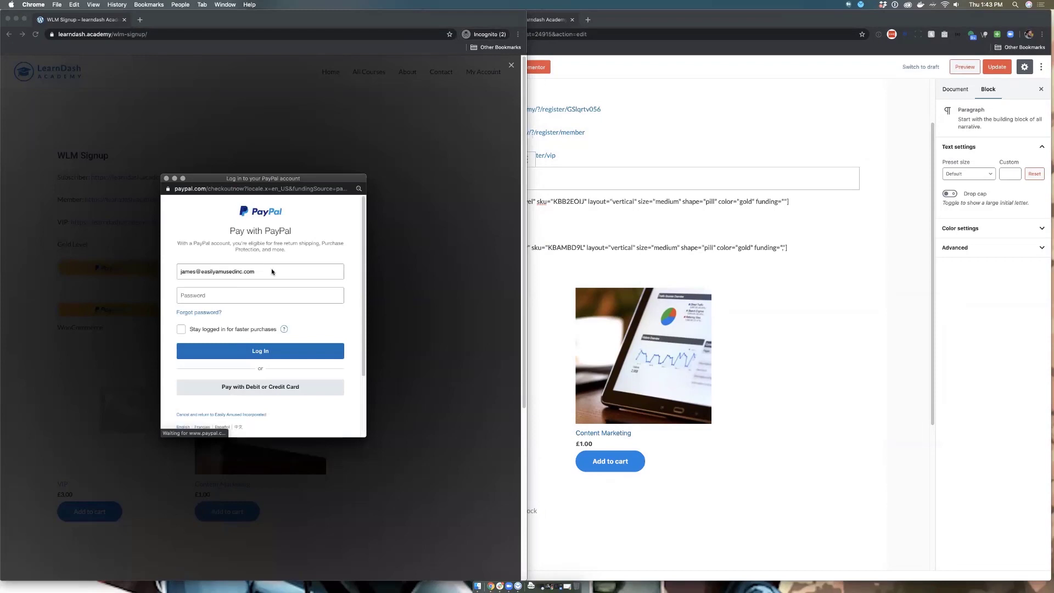
pyautogui.scroll(-3, 281, 297)
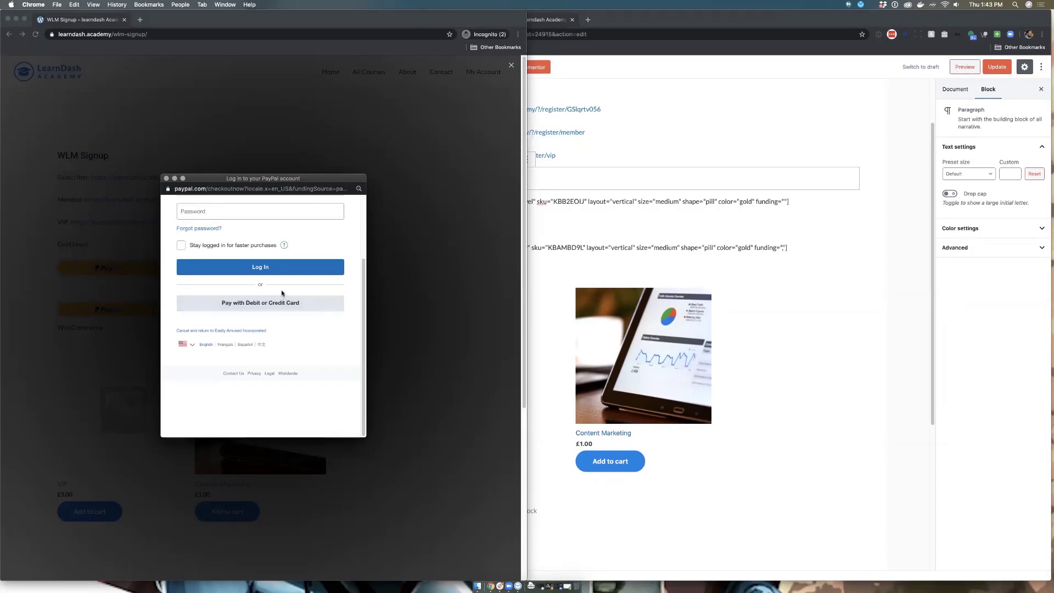
pyautogui.scroll(3, 282, 292)
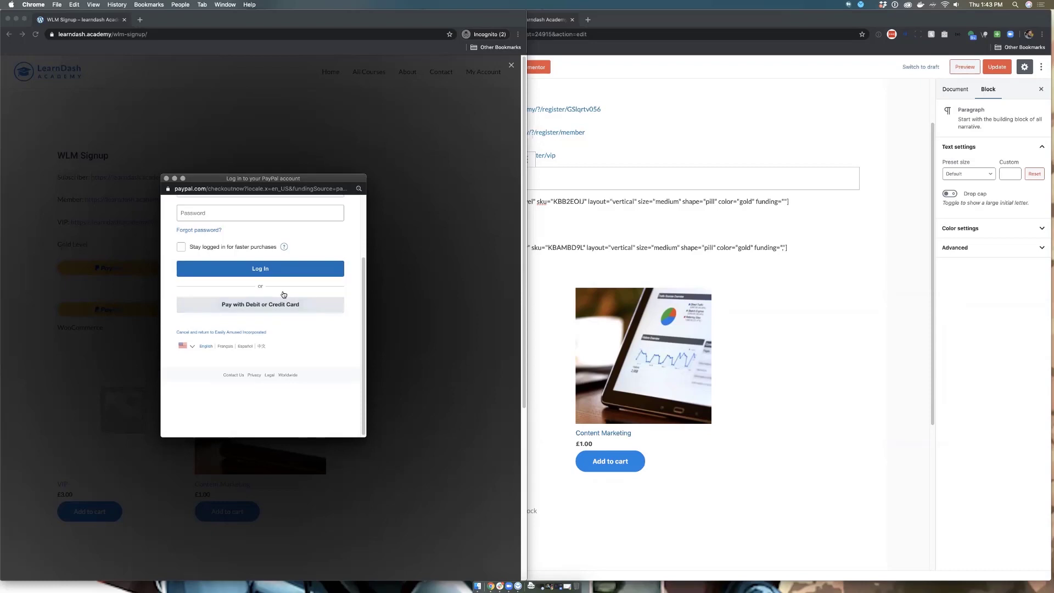
pyautogui.click(167, 179)
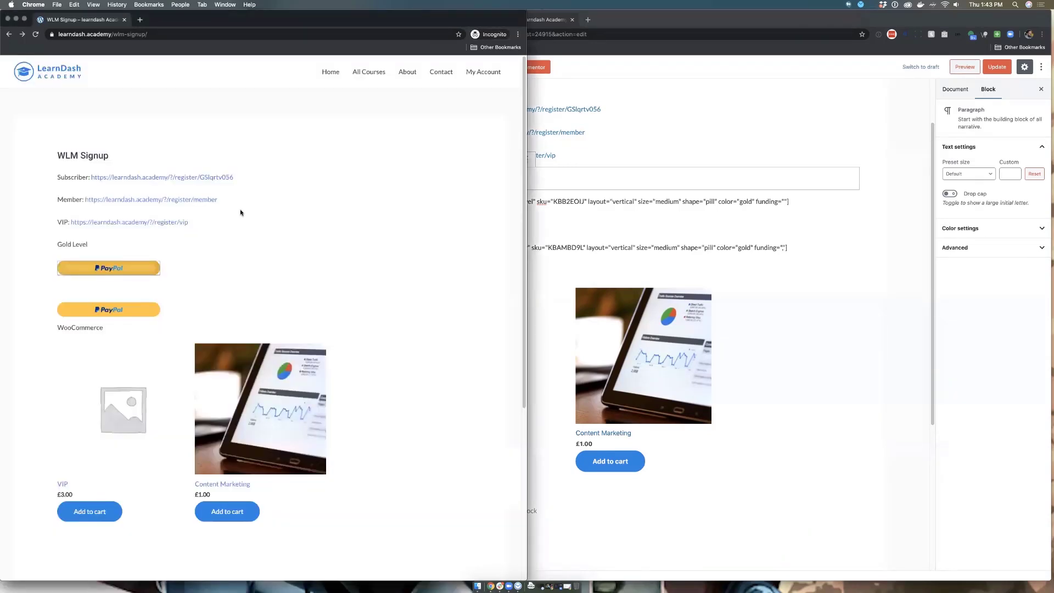
pyautogui.click(155, 268)
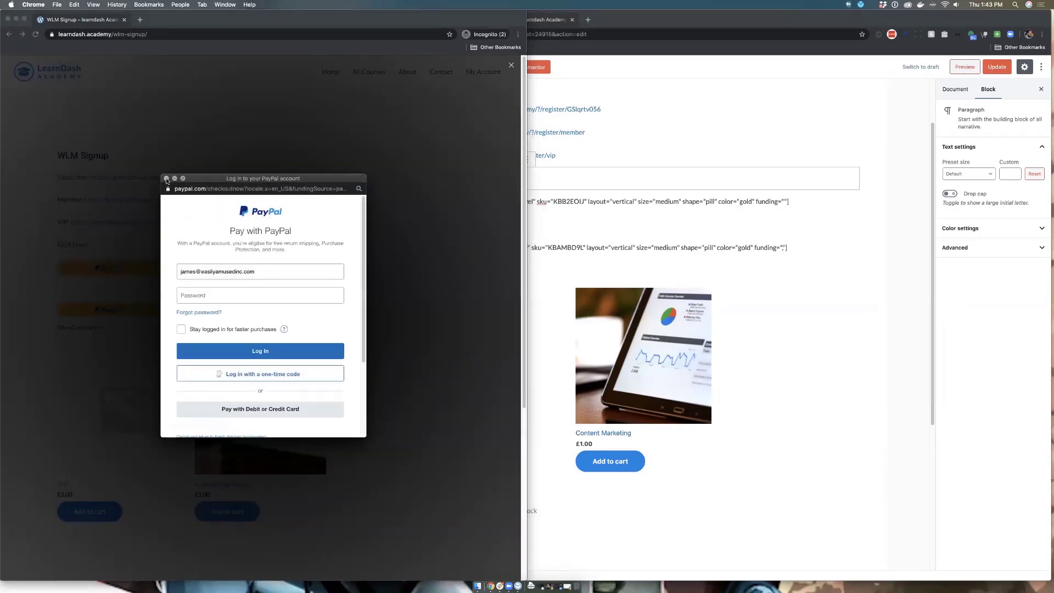
pyautogui.click(167, 178)
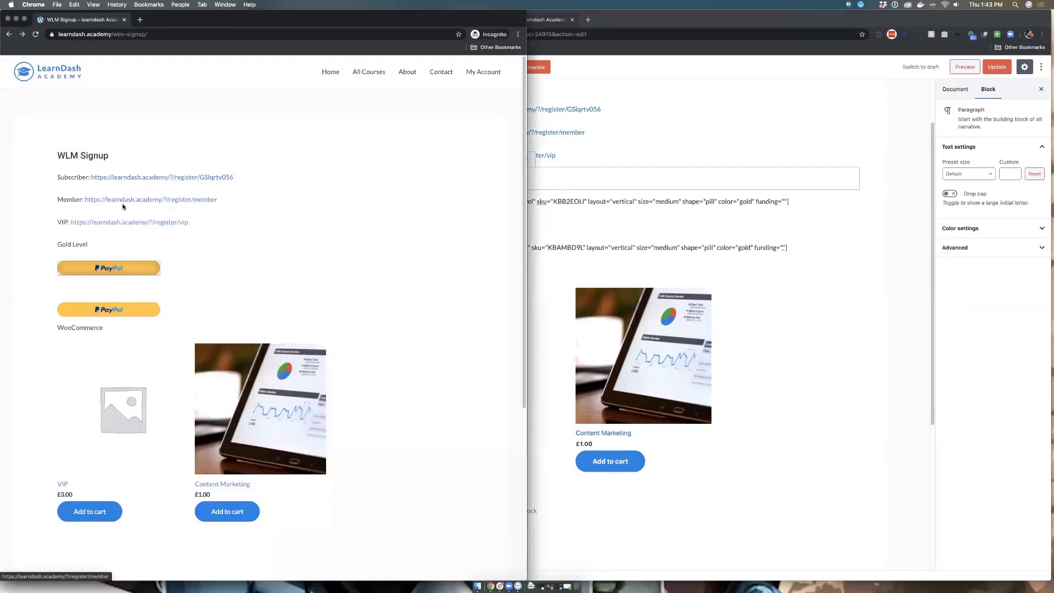
# Step: Open the VIP registration link, go back, and return to the WishList Member setup tab
pyautogui.click(124, 222)
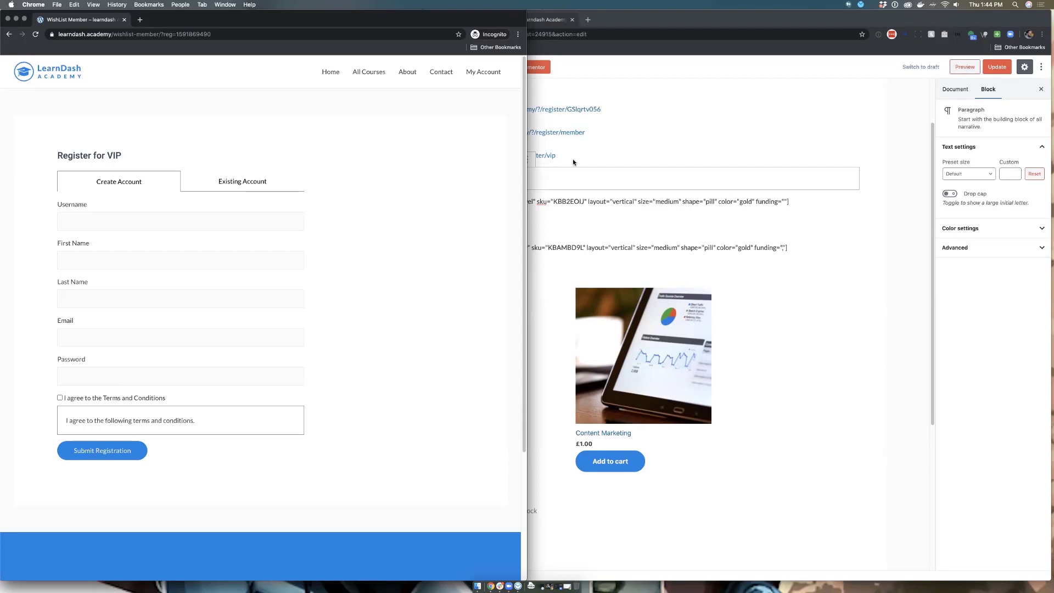
pyautogui.click(9, 36)
pyautogui.click(695, 115)
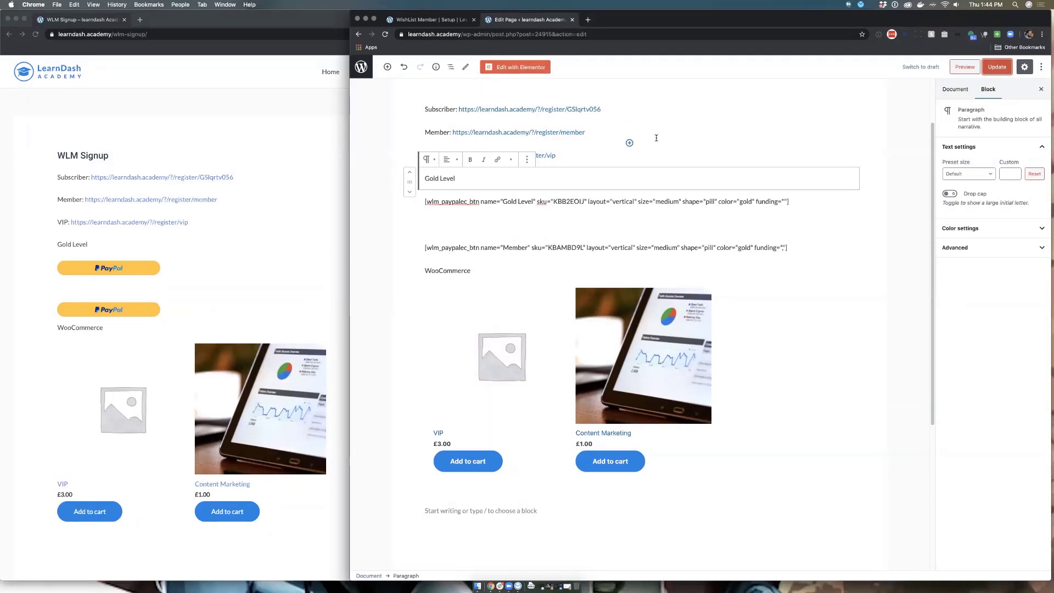
pyautogui.scroll(3, 658, 140)
pyautogui.click(416, 22)
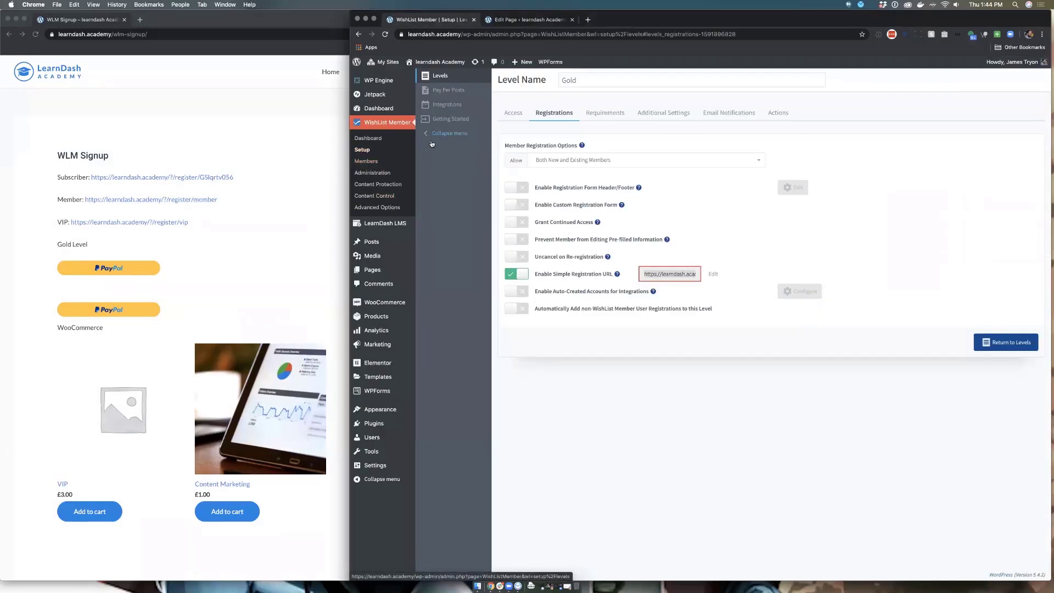
# Step: Look over the membership levels list and the VIP level's settings
pyautogui.click(364, 150)
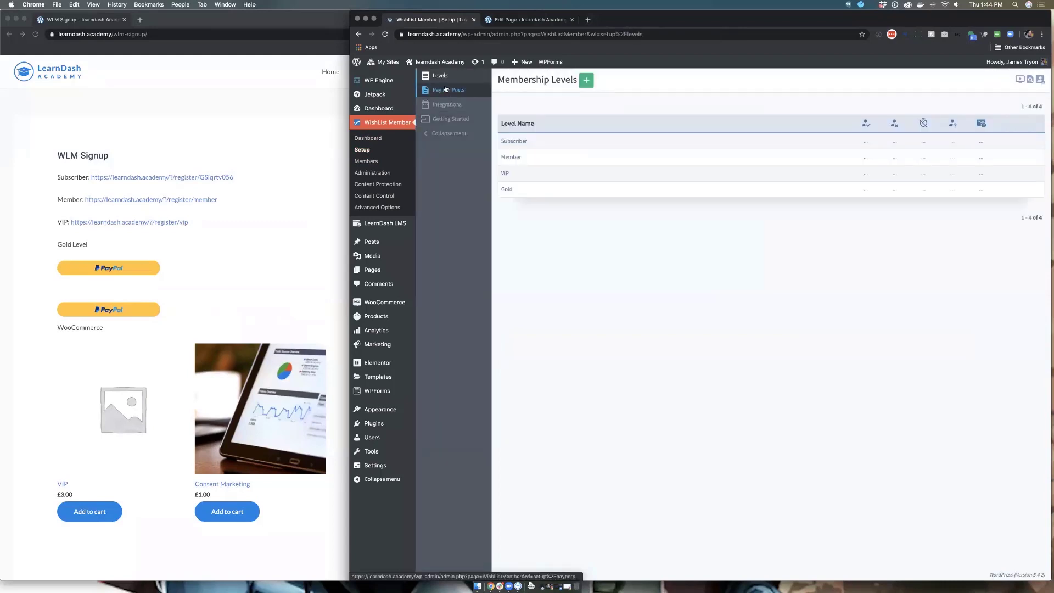
pyautogui.click(505, 173)
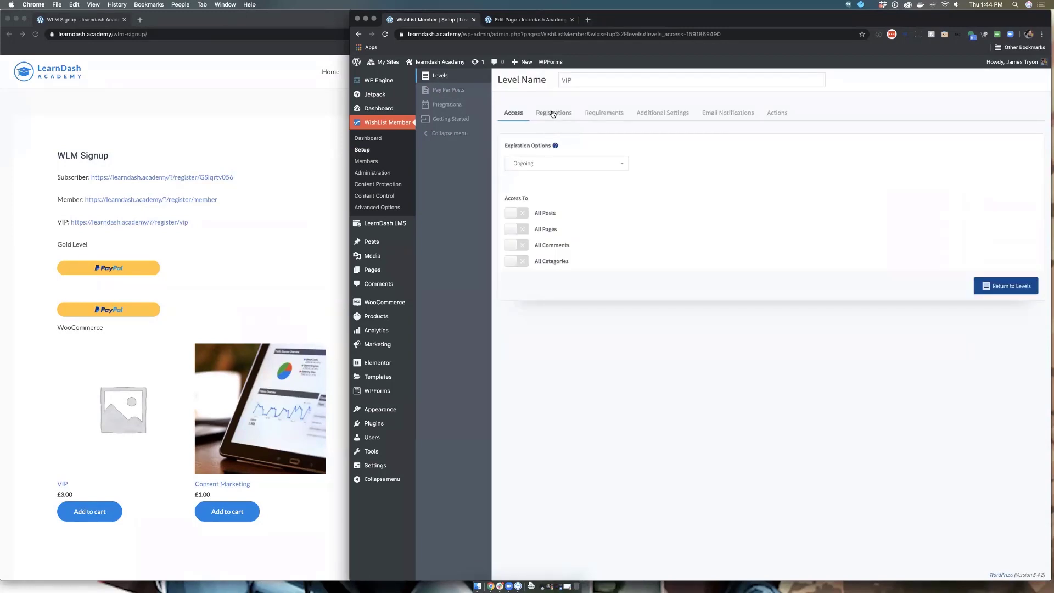
pyautogui.click(379, 139)
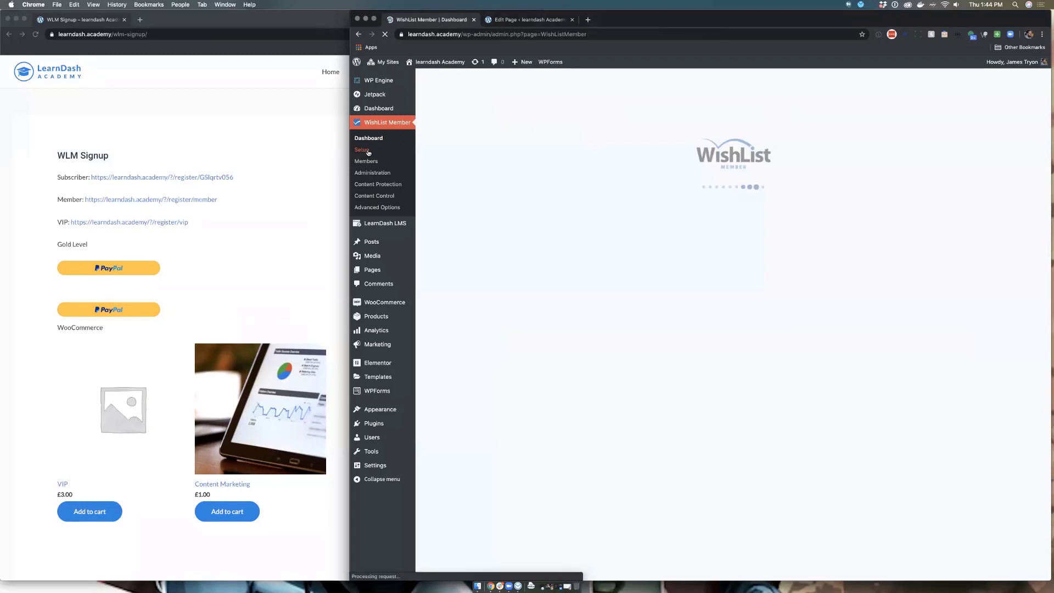
pyautogui.click(365, 151)
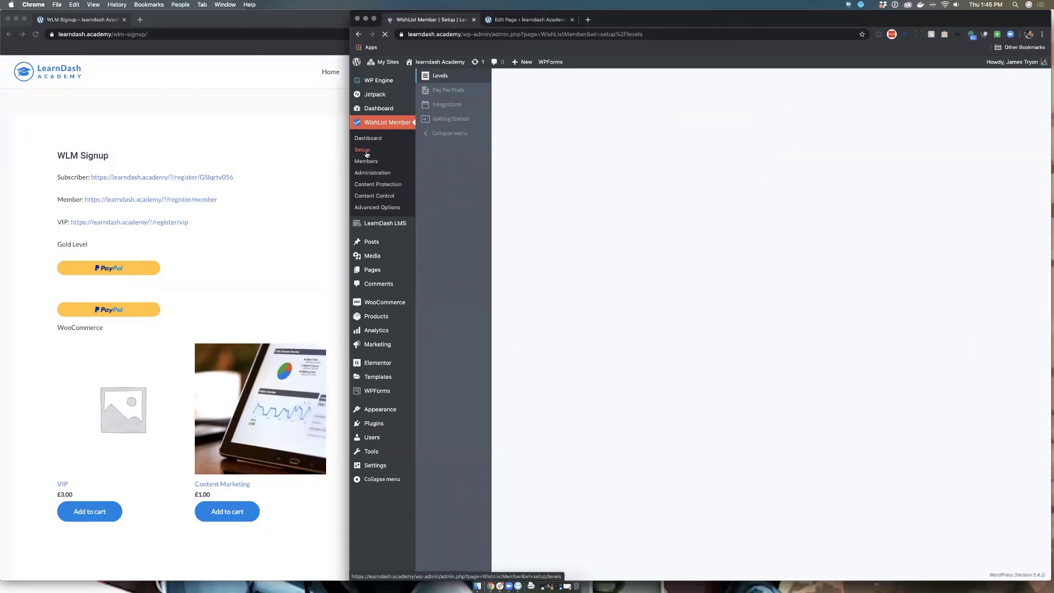
# Step: In the WooCommerce integration, re-save the VIP product's link granting VIP and Gold access
pyautogui.click(437, 105)
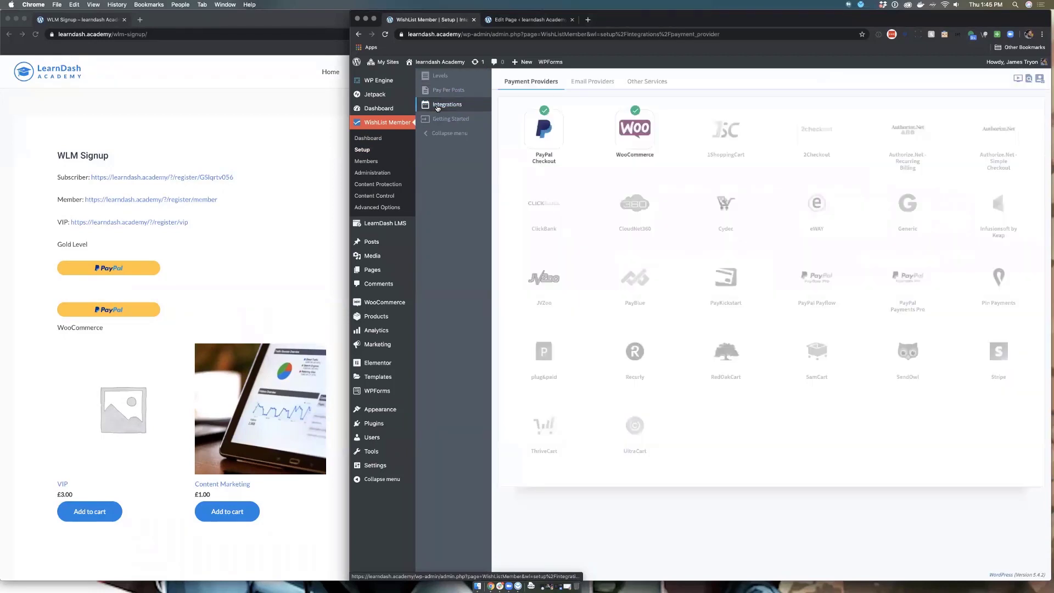
pyautogui.click(635, 137)
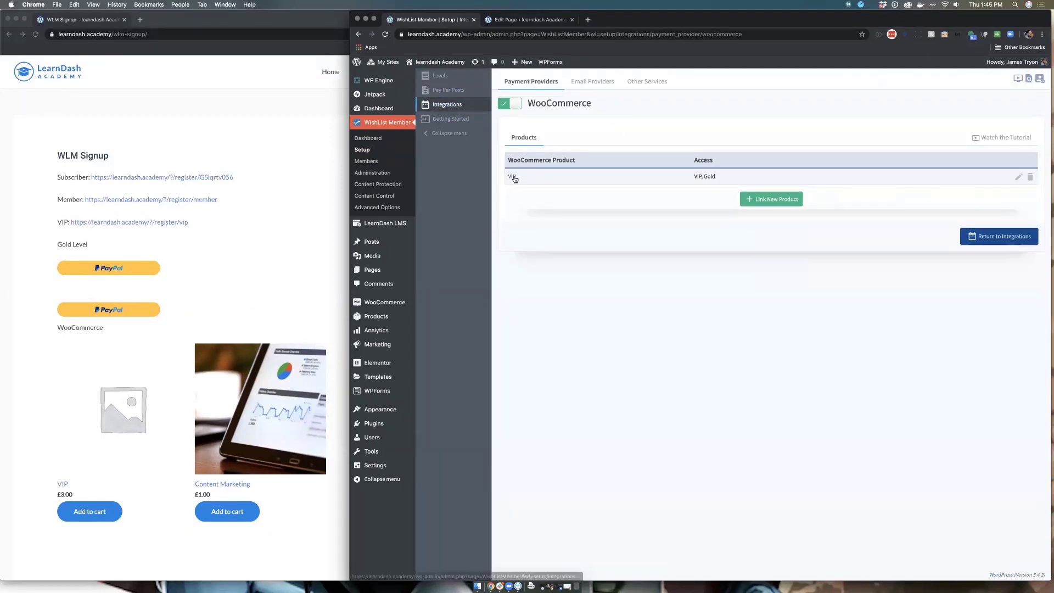
pyautogui.click(513, 177)
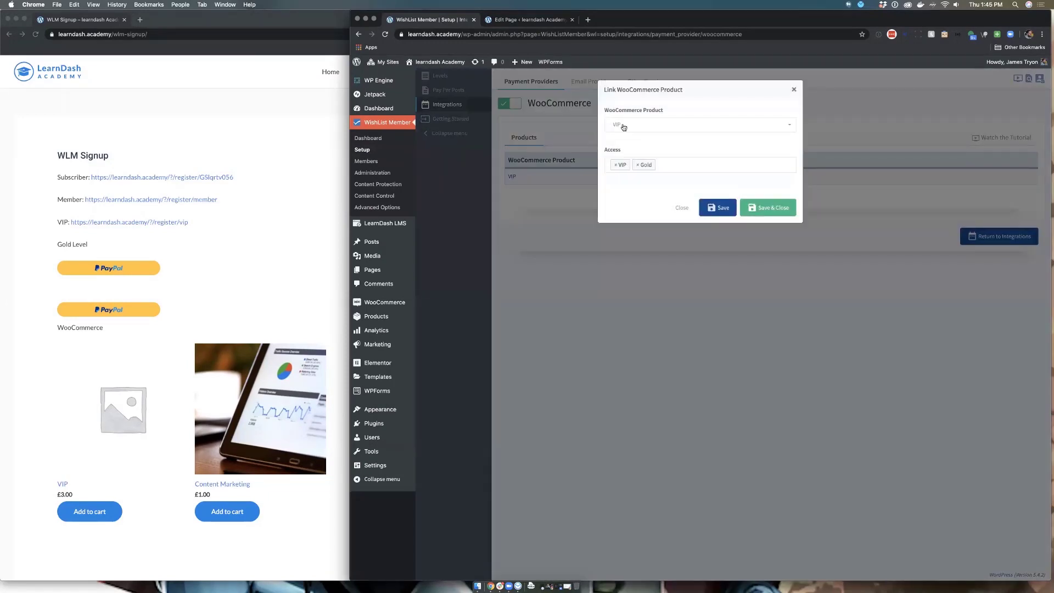
pyautogui.click(650, 125)
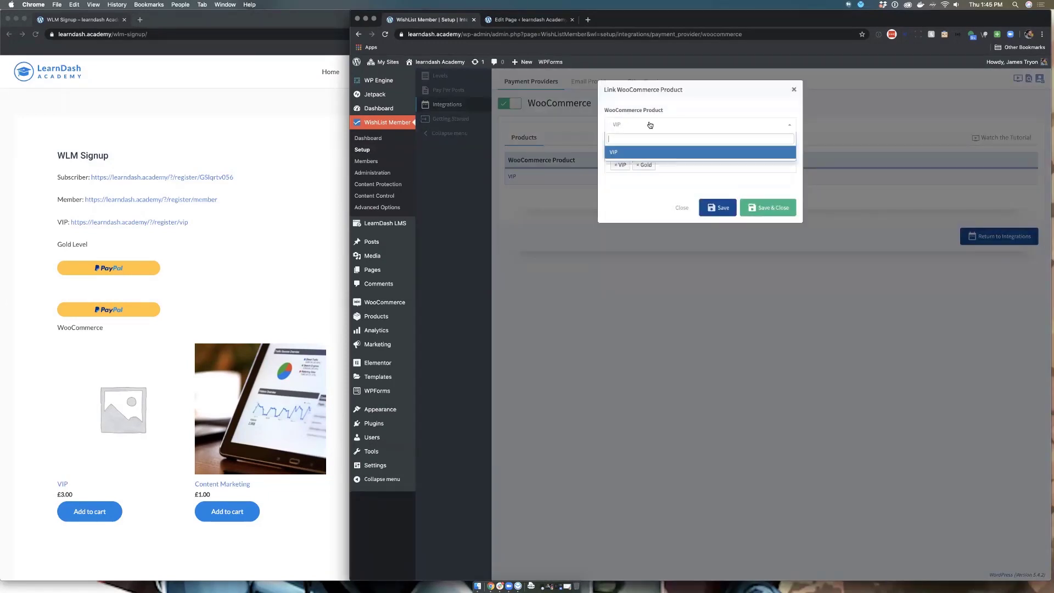
pyautogui.click(772, 211)
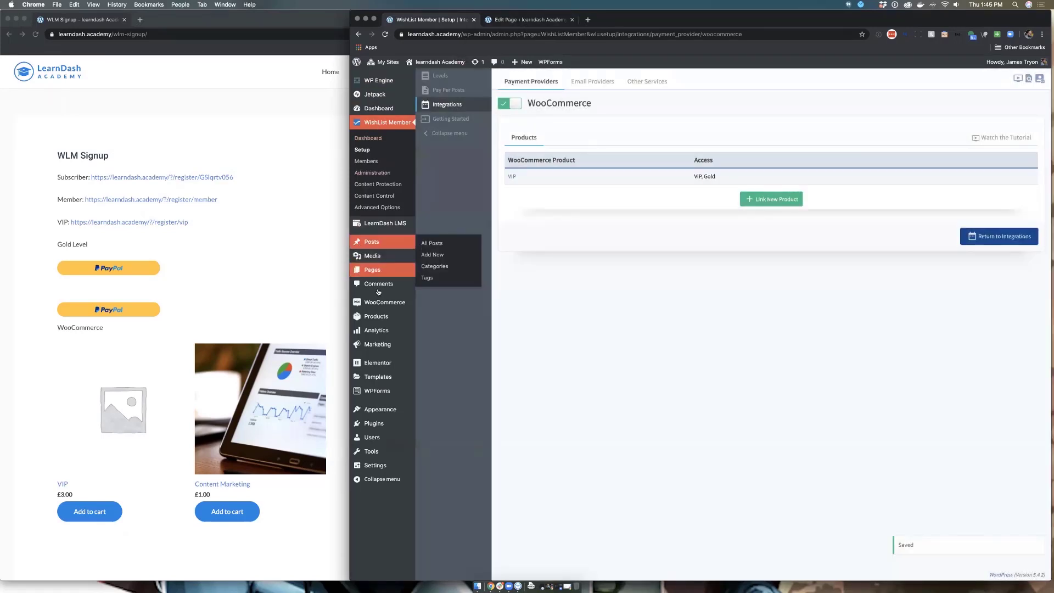
pyautogui.moveTo(381, 302)
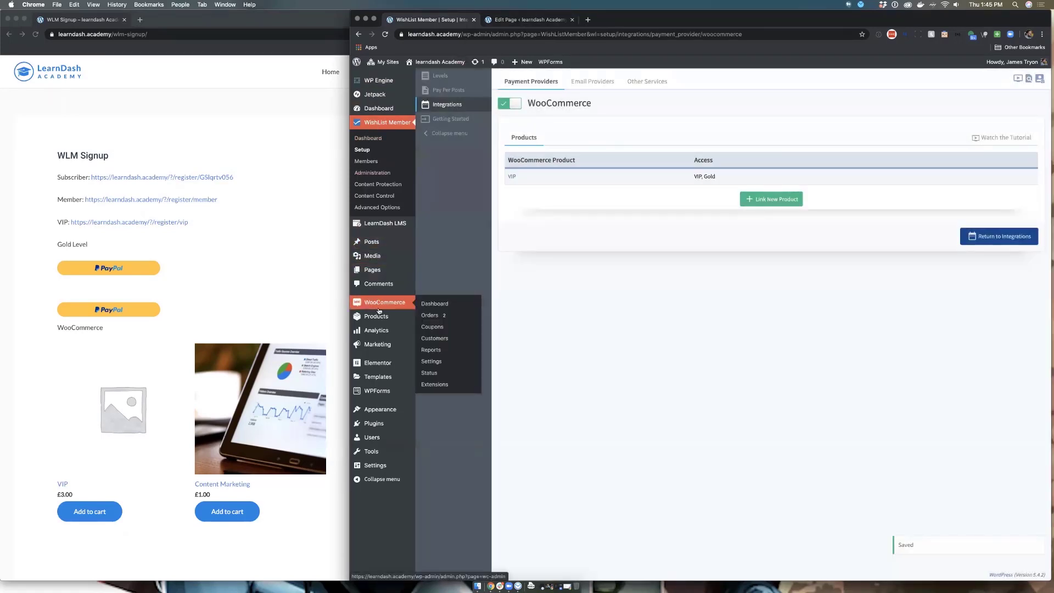
pyautogui.keyDown('super'); pyautogui.click(439, 322); pyautogui.keyUp('super')
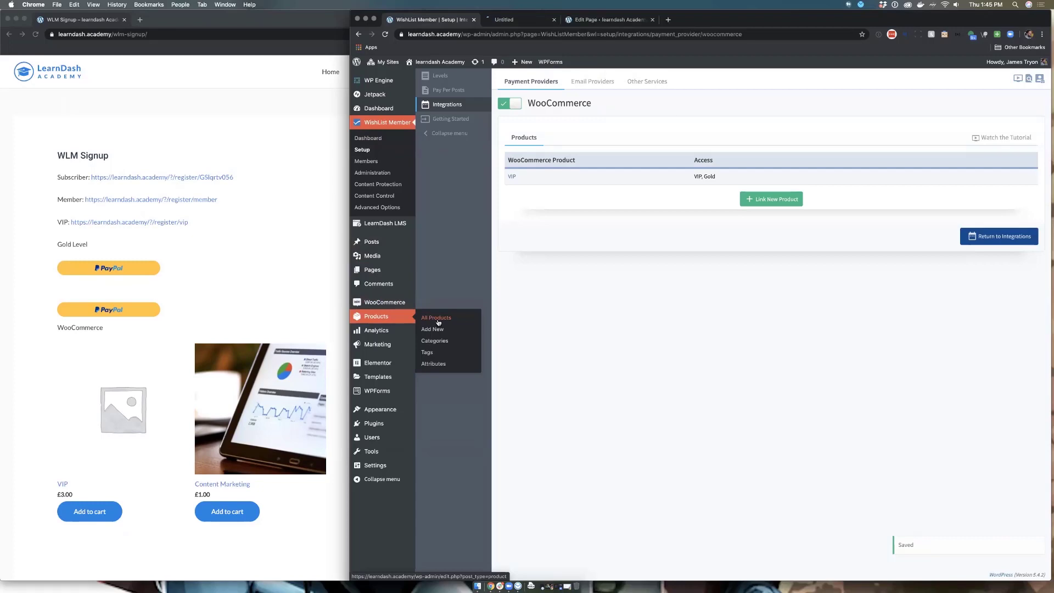
# Step: Review the VIP product's settings in the new tab, then open the WooCommerce Coupons list
pyautogui.click(518, 20)
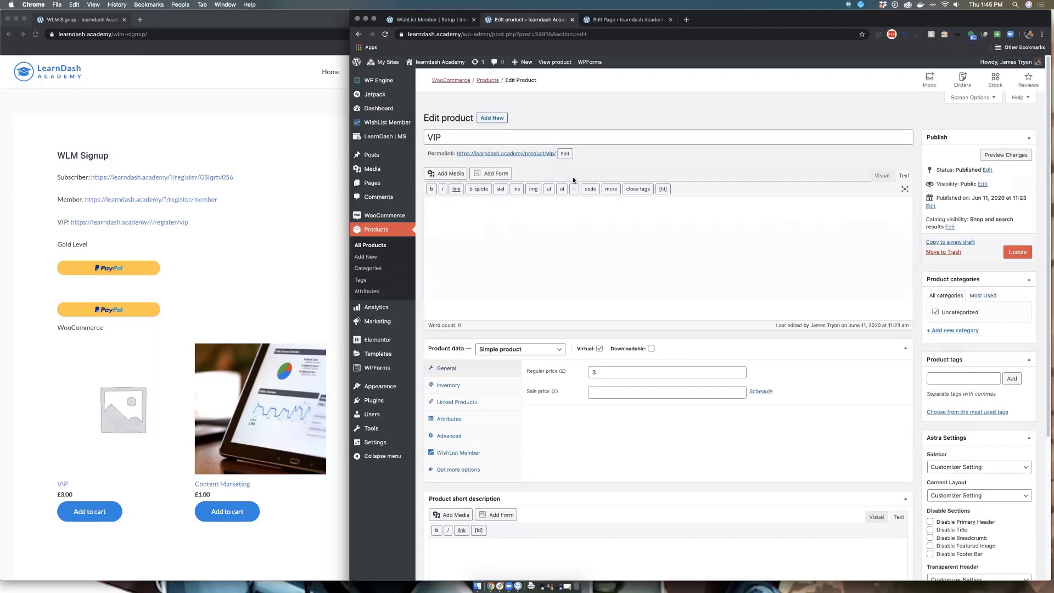
pyautogui.scroll(-3, 664, 227)
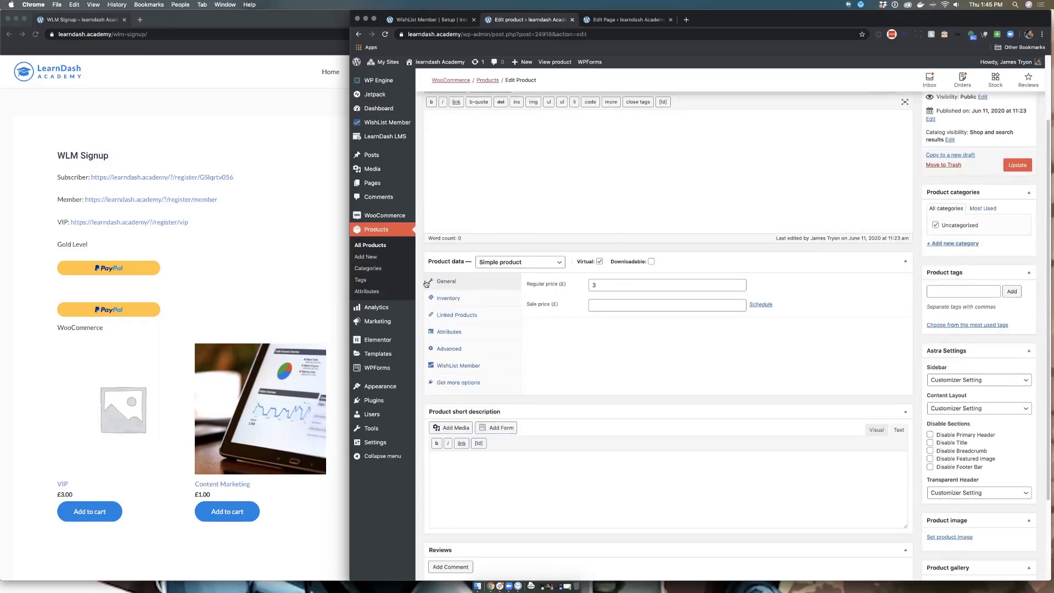
pyautogui.scroll(-3, 669, 341)
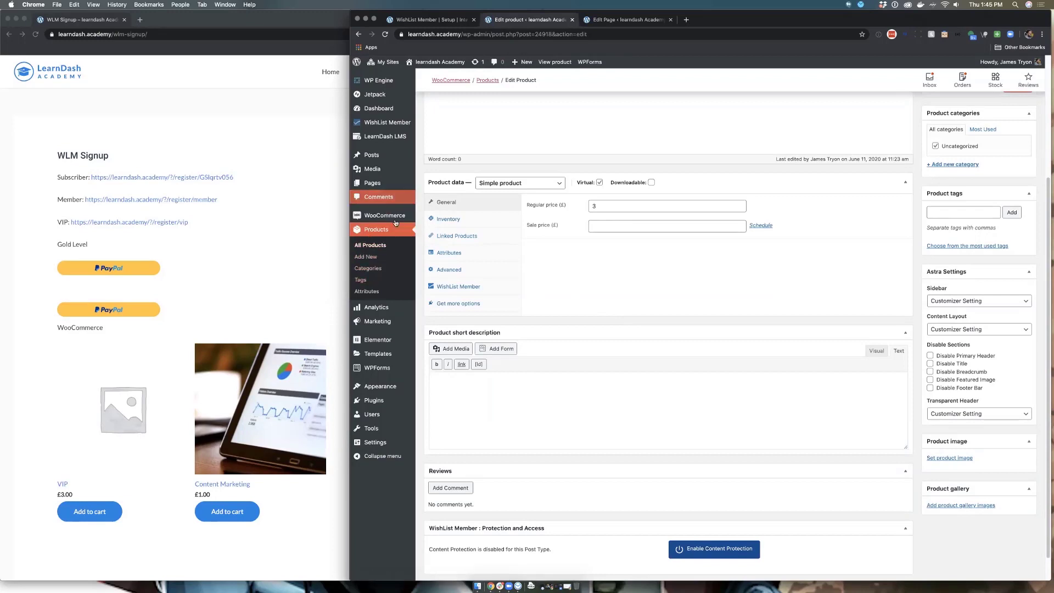
pyautogui.scroll(1, 591, 242)
pyautogui.moveTo(384, 215)
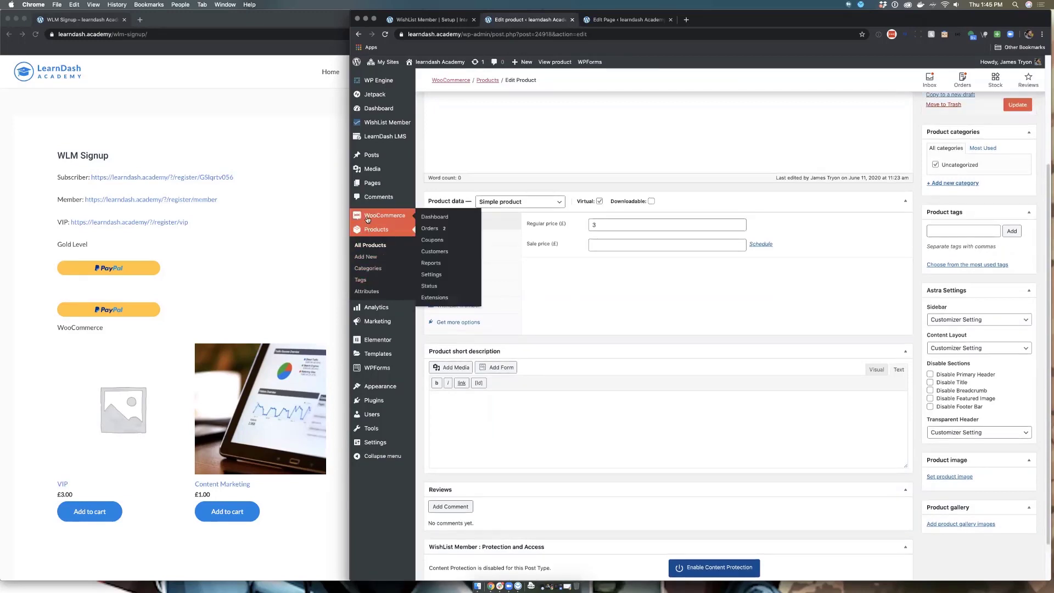
pyautogui.click(429, 241)
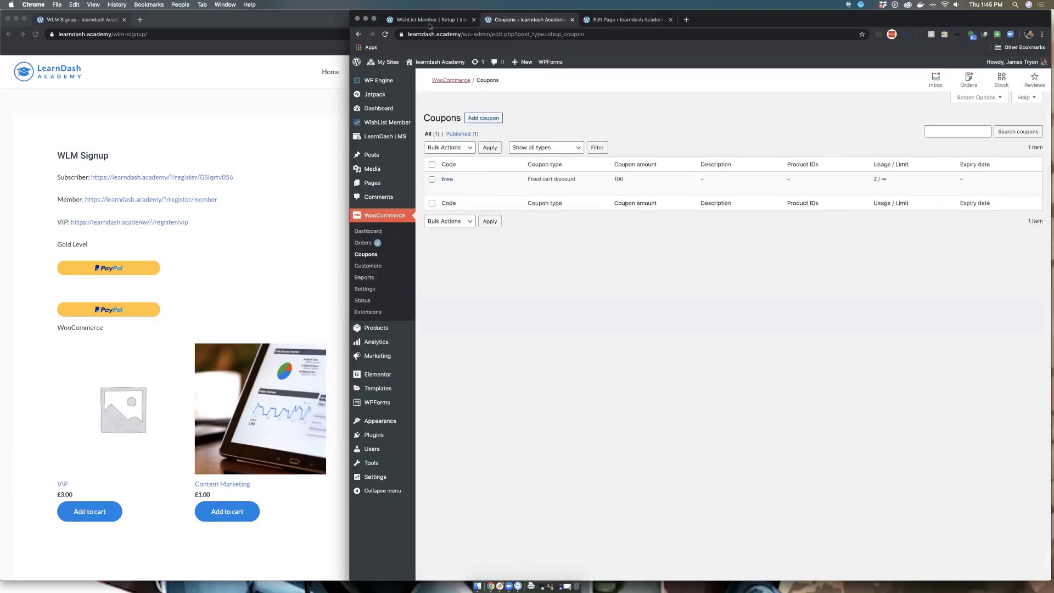
pyautogui.click(431, 20)
# Step: Center the incognito signup window and add the VIP product to the cart
pyautogui.click(253, 132)
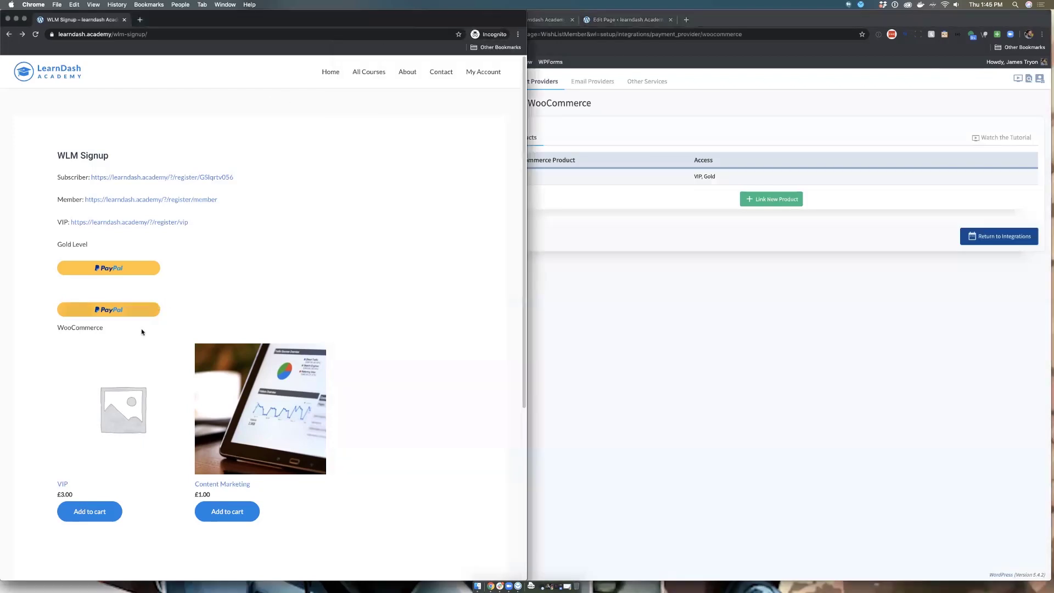
pyautogui.moveTo(424, 17); pyautogui.dragTo(677, 16)
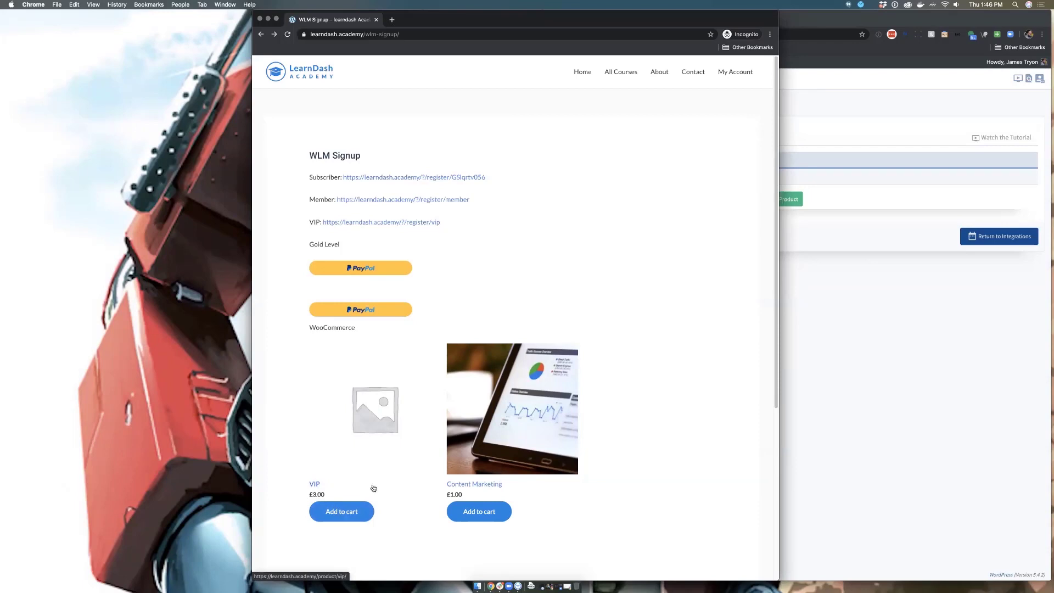
pyautogui.click(351, 510)
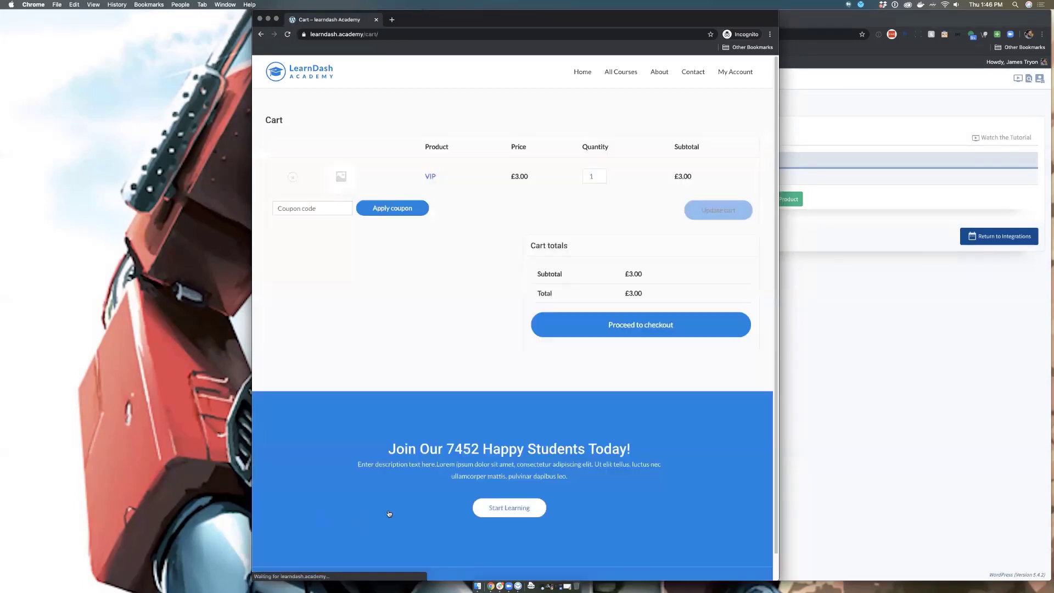
# Step: Apply the 'free' coupon so the cart totals £0.00, then proceed to checkout
pyautogui.click(311, 208)
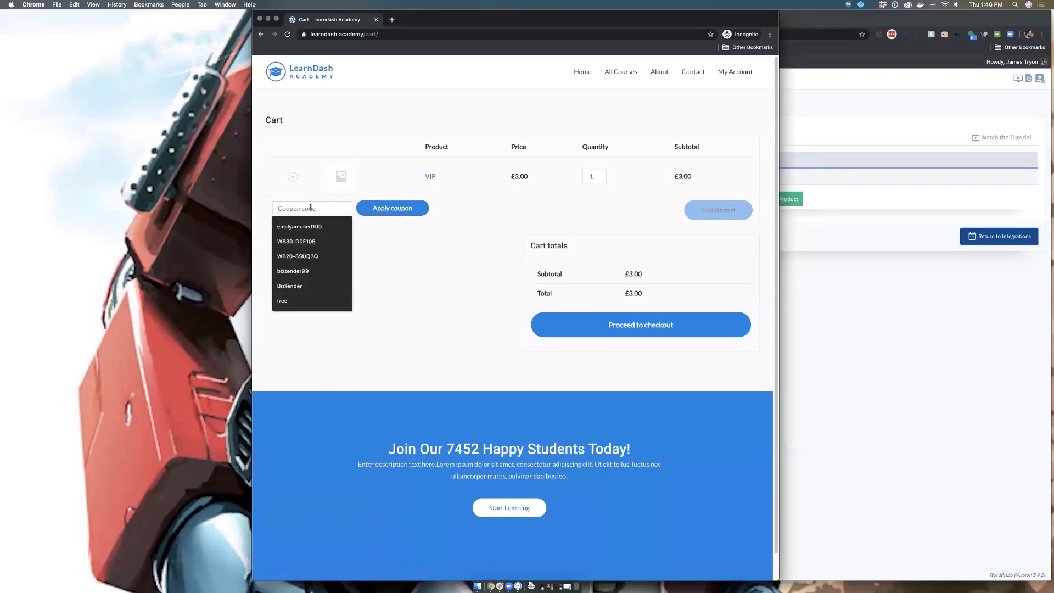
pyautogui.write('free')
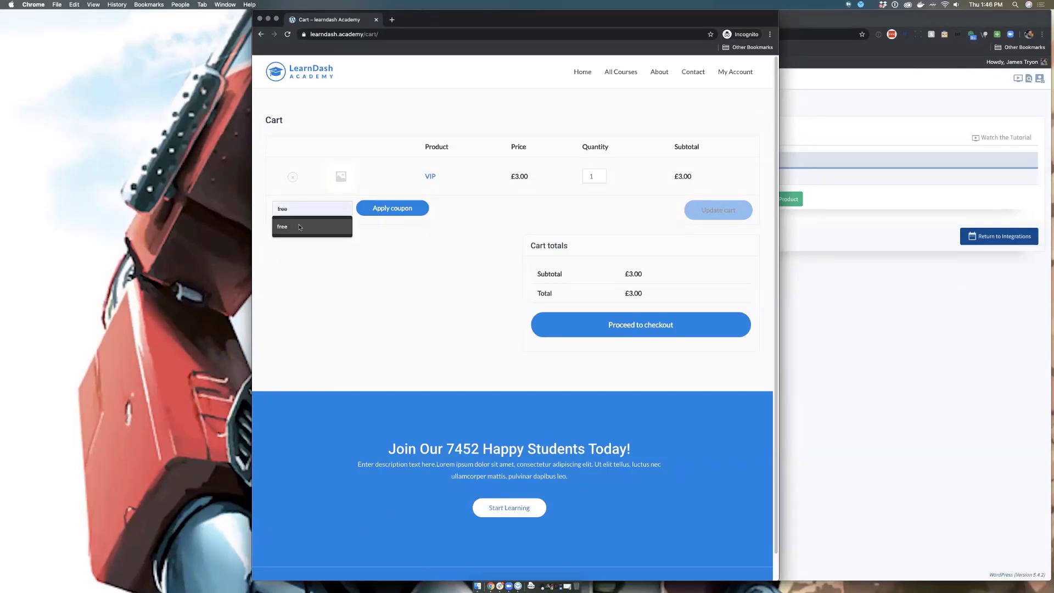
pyautogui.click(301, 223)
pyautogui.click(393, 212)
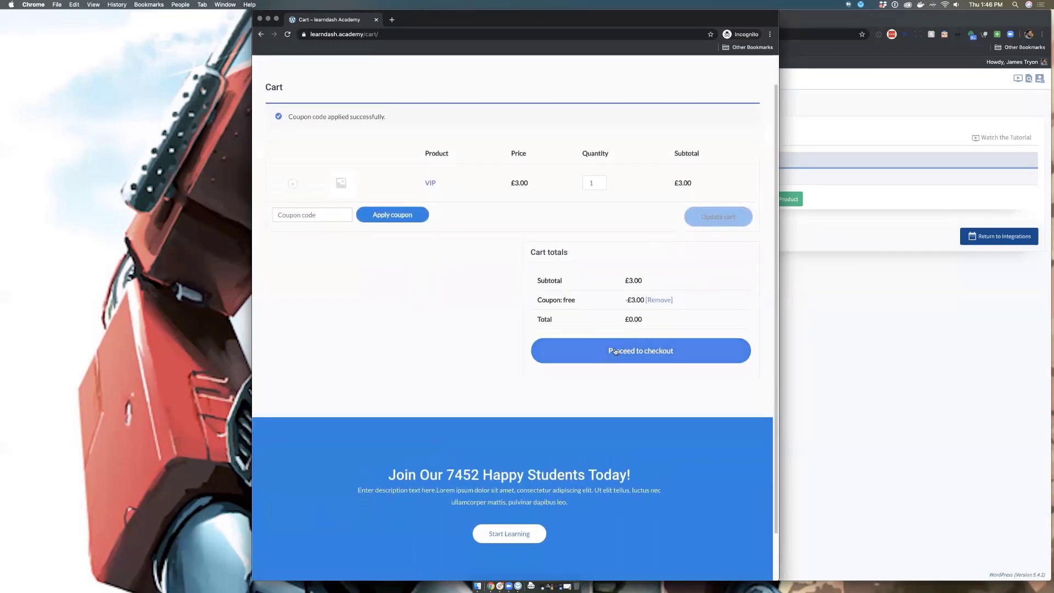
pyautogui.click(621, 350)
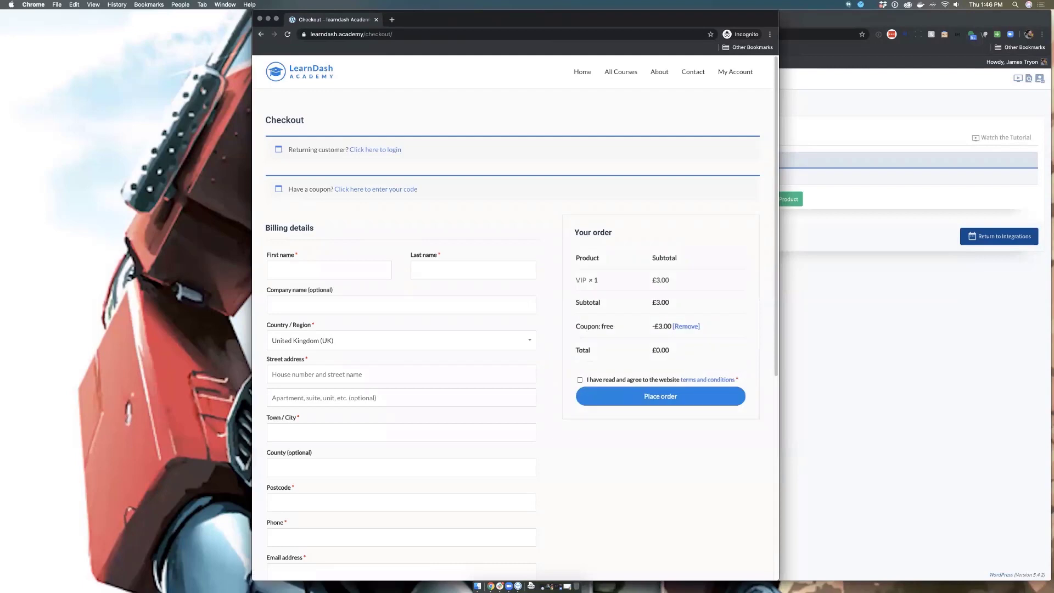
# Step: Fill in the billing first and last name, set country to United States, and autofill the address
pyautogui.click(358, 268)
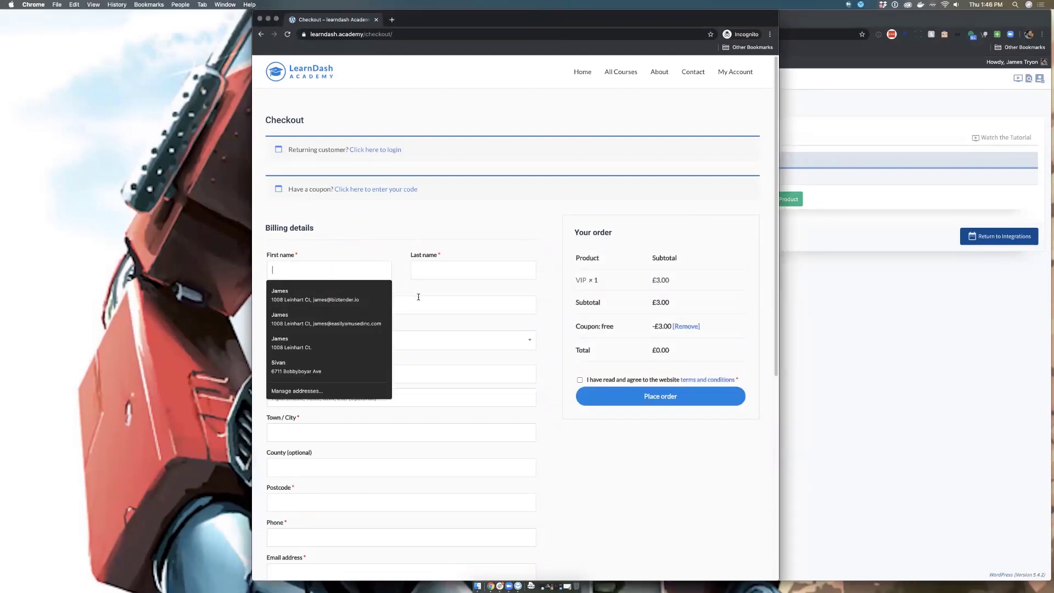
pyautogui.write('Ben')
pyautogui.click(418, 270)
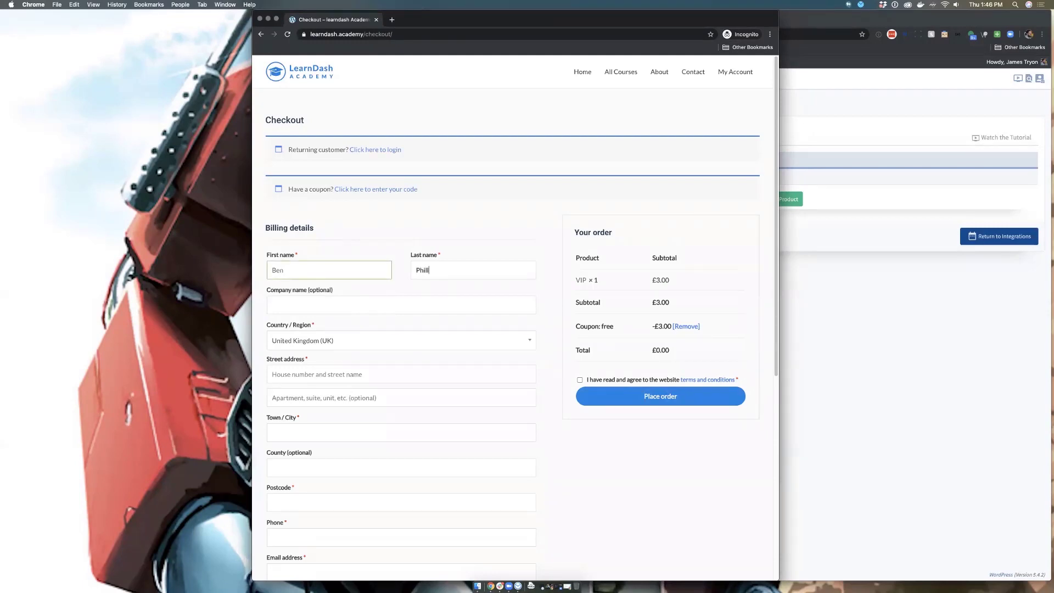
pyautogui.click(330, 305)
pyautogui.click(379, 336)
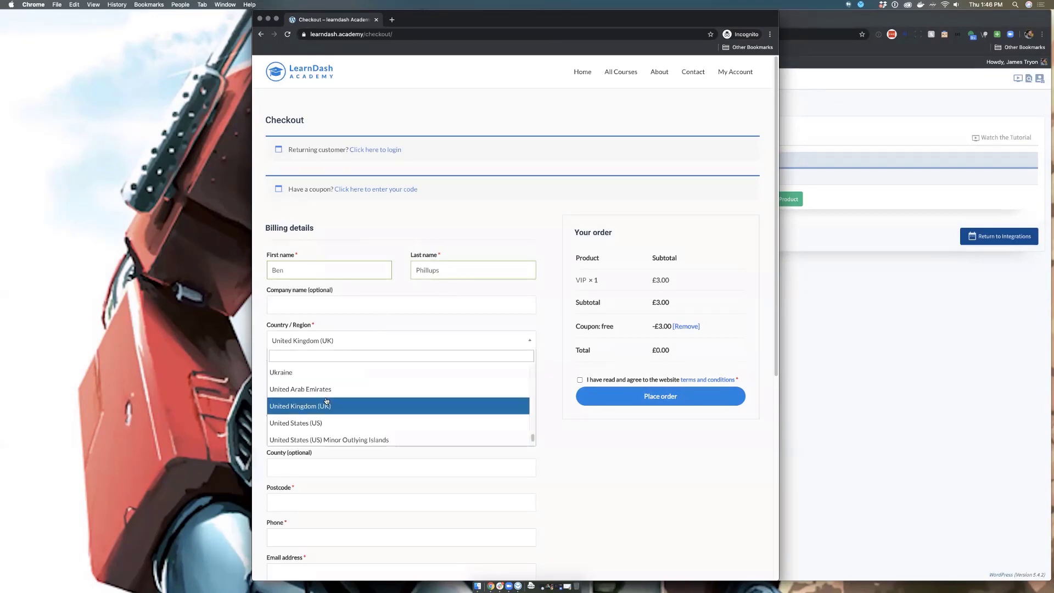
pyautogui.click(324, 423)
pyautogui.click(300, 434)
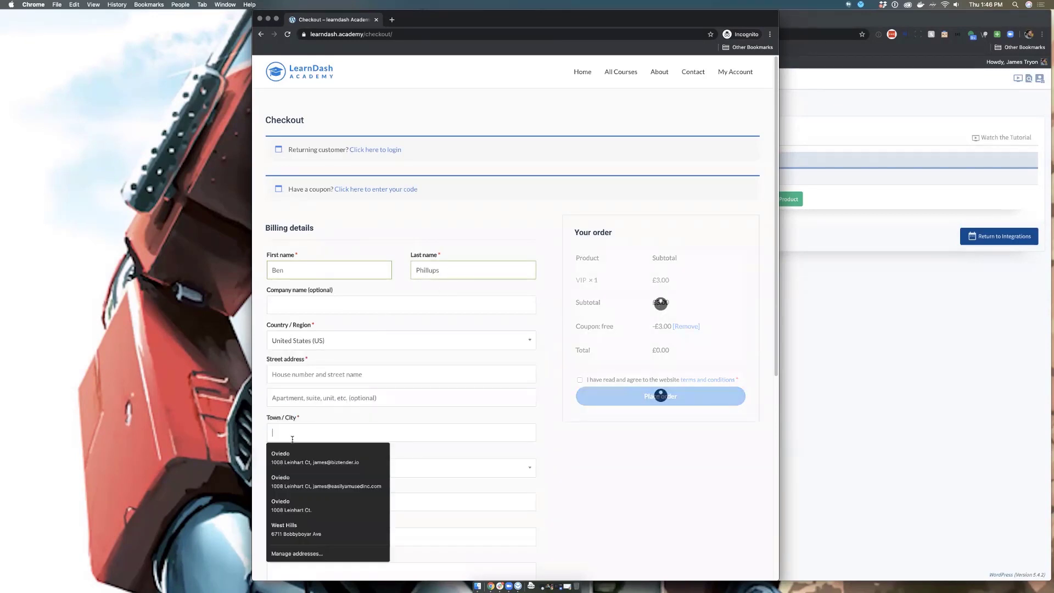
pyautogui.click(302, 446)
# Step: Replace the billing email field with the customer's email address
pyautogui.scroll(-3, 302, 447)
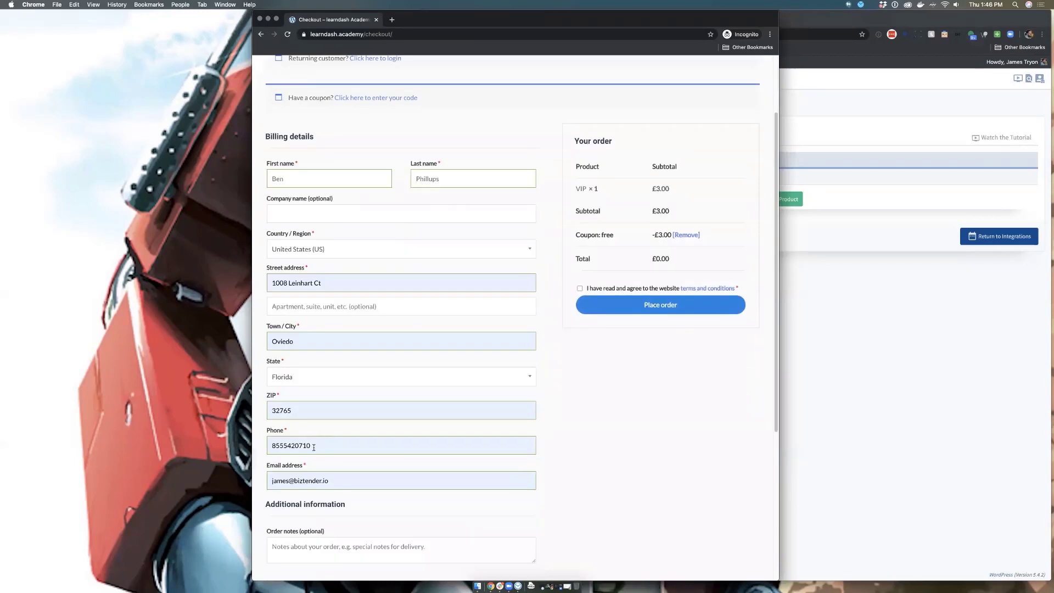
pyautogui.moveTo(270, 482); pyautogui.dragTo(366, 477)
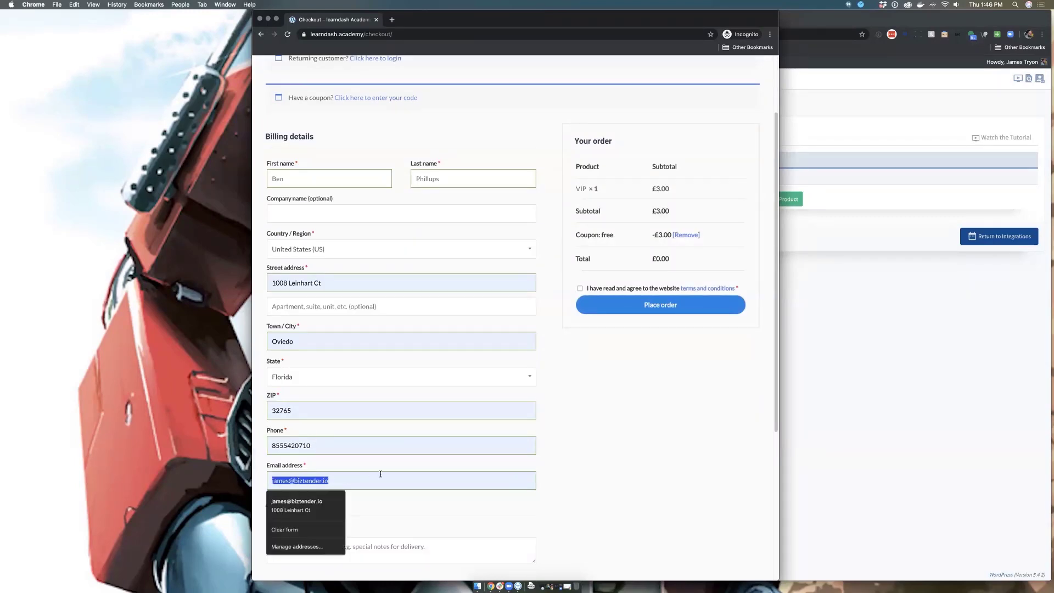
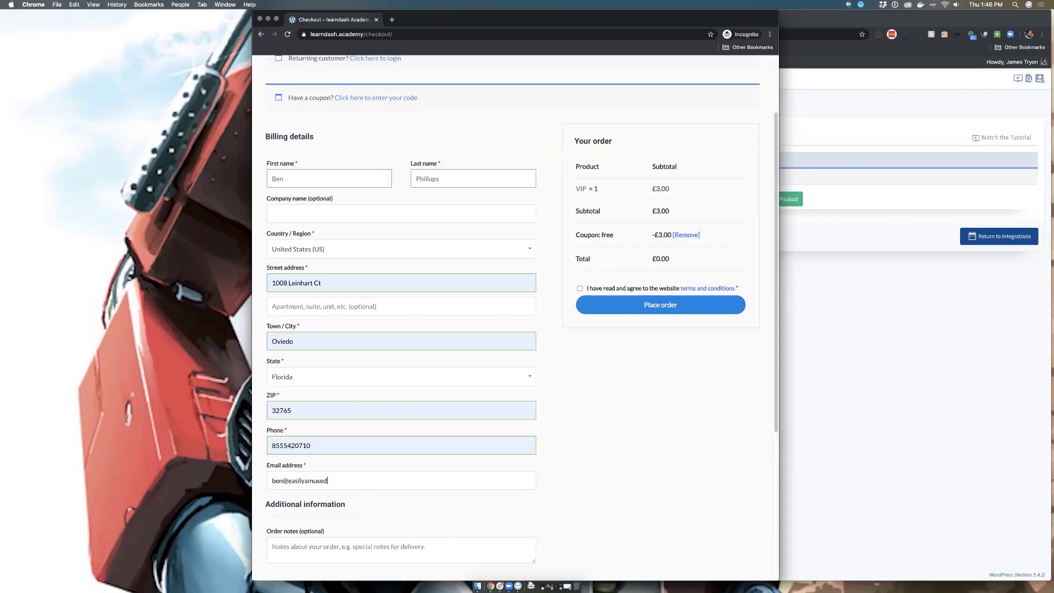
pyautogui.press('super+Tab')
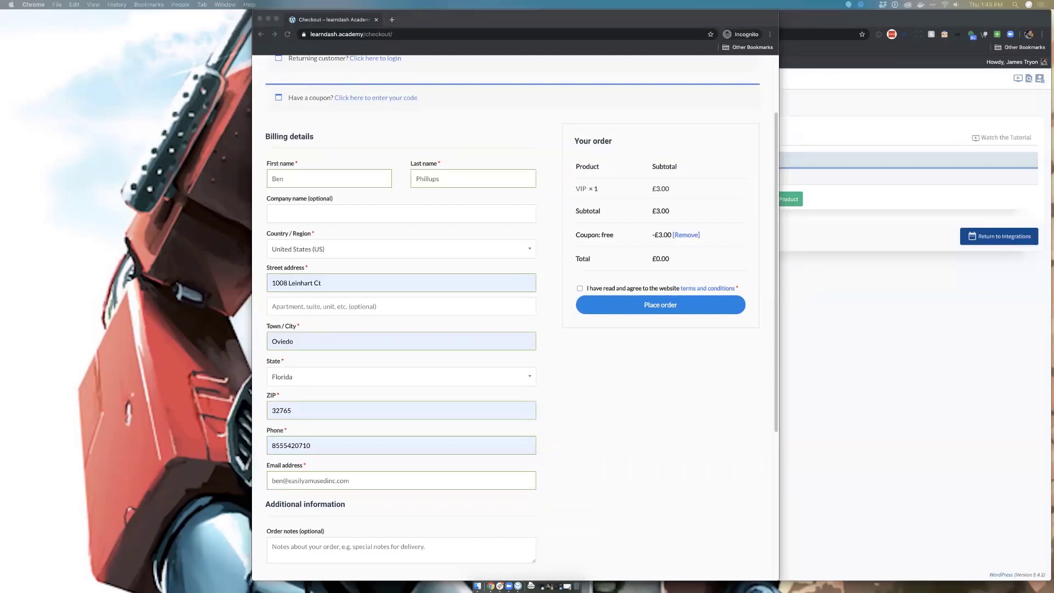
pyautogui.click(650, 388)
# Step: Review the £0.00 checkout and shift its window left to reveal the WishList Member integrations
pyautogui.scroll(-1, 437, 459)
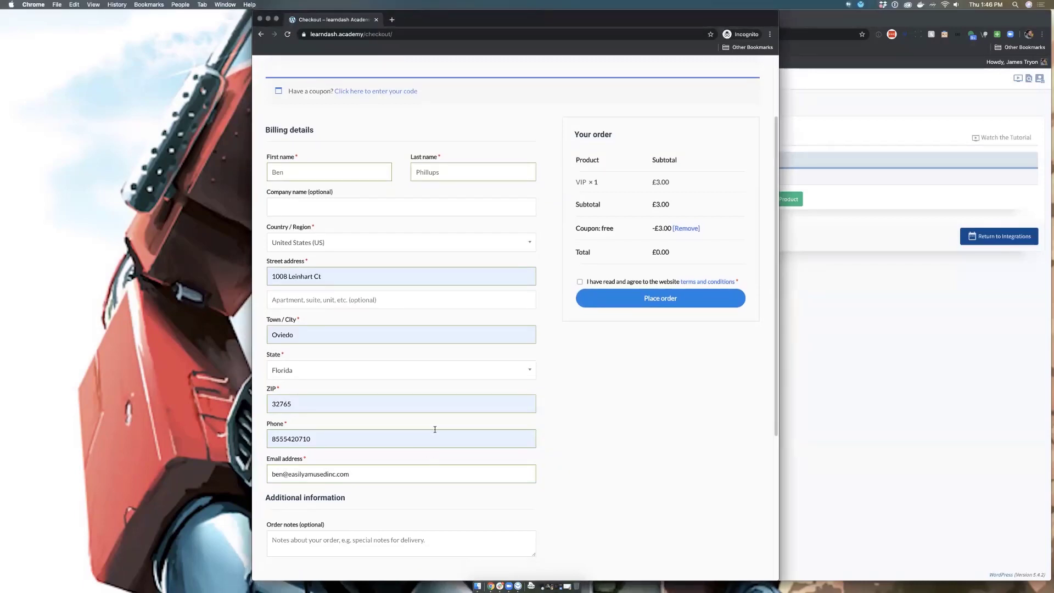
pyautogui.scroll(-1, 435, 429)
pyautogui.scroll(3, 436, 429)
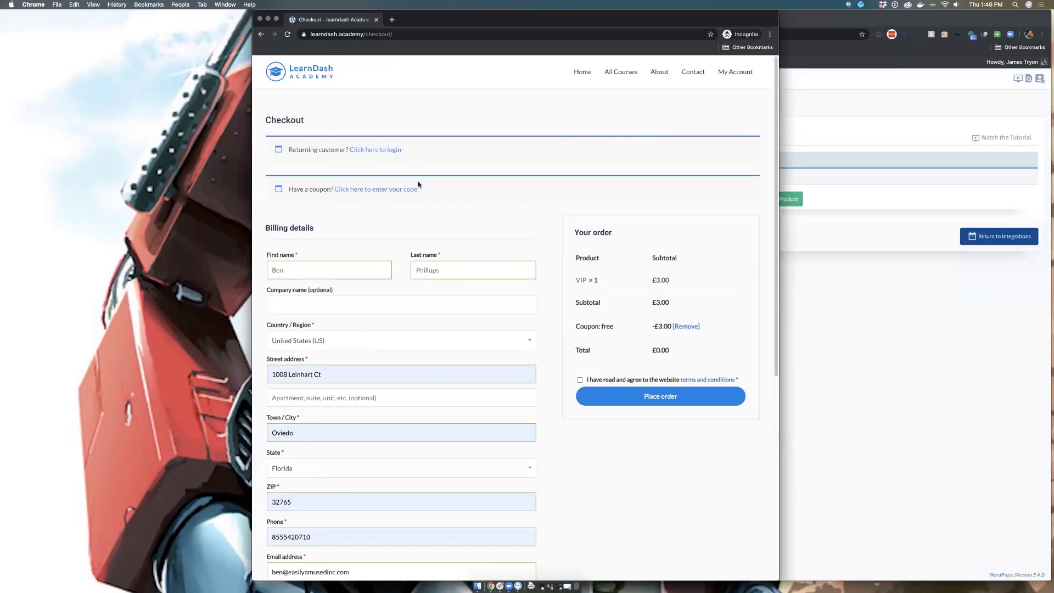
pyautogui.scroll(-1, 398, 200)
pyautogui.scroll(-1, 399, 200)
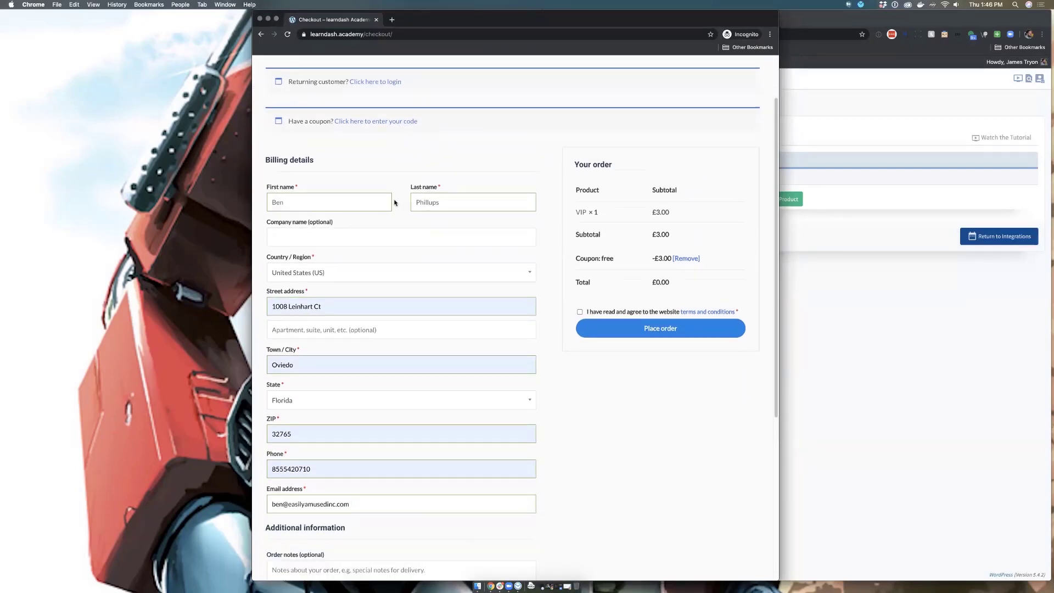
pyautogui.scroll(-1, 395, 203)
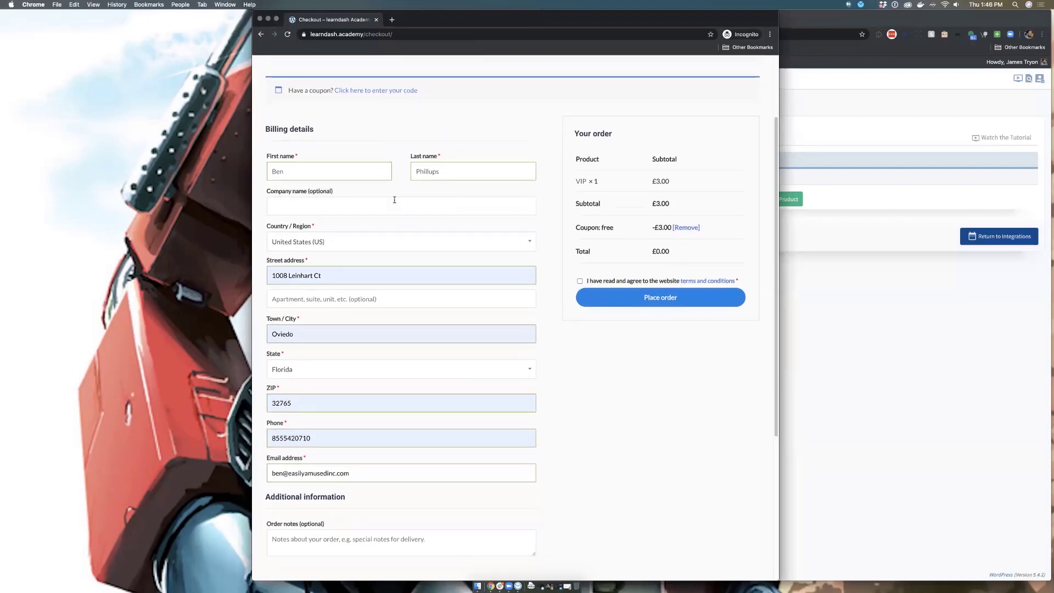
pyautogui.scroll(3, 393, 201)
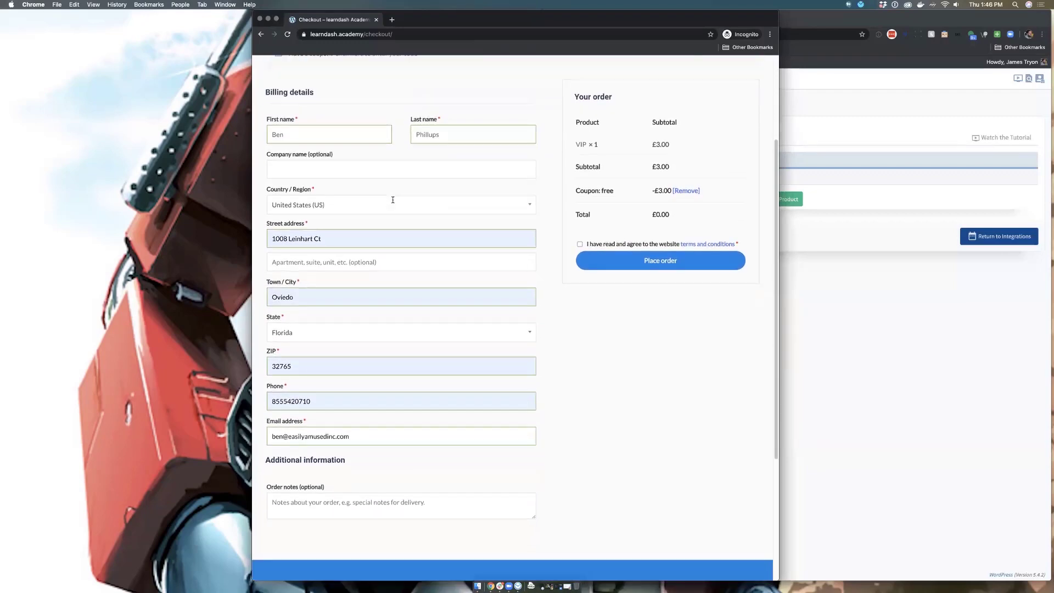
pyautogui.scroll(1, 393, 203)
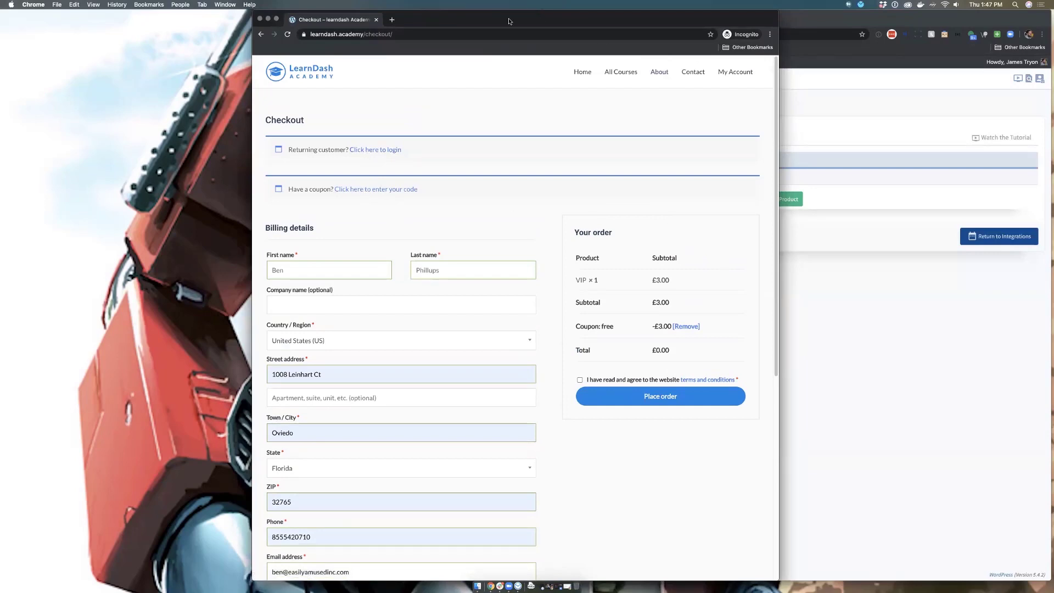
pyautogui.moveTo(511, 22); pyautogui.dragTo(356, 22)
pyautogui.scroll(-6, 305, 351)
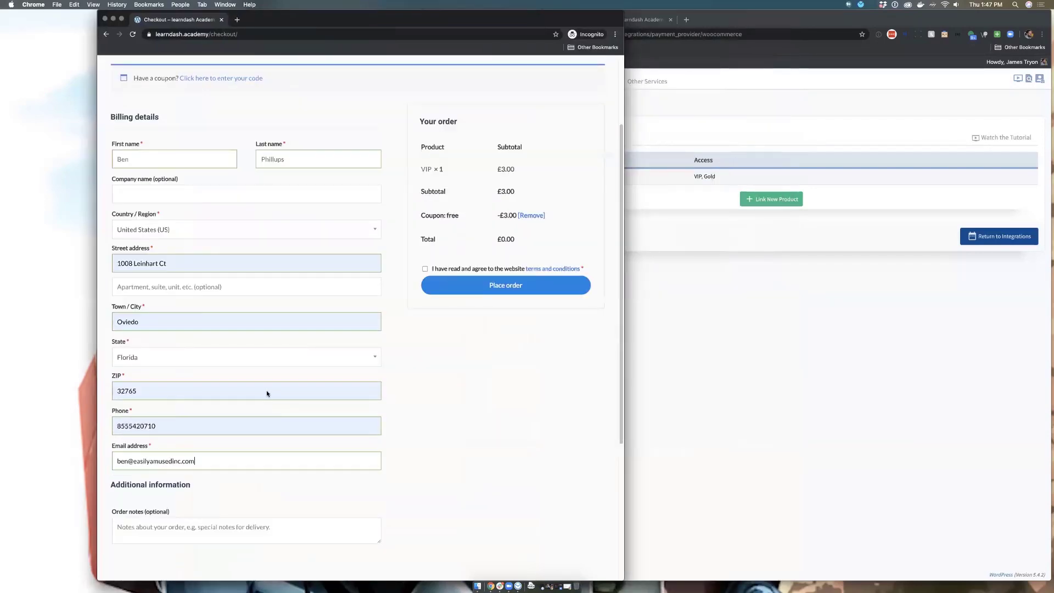
pyautogui.scroll(6, 220, 203)
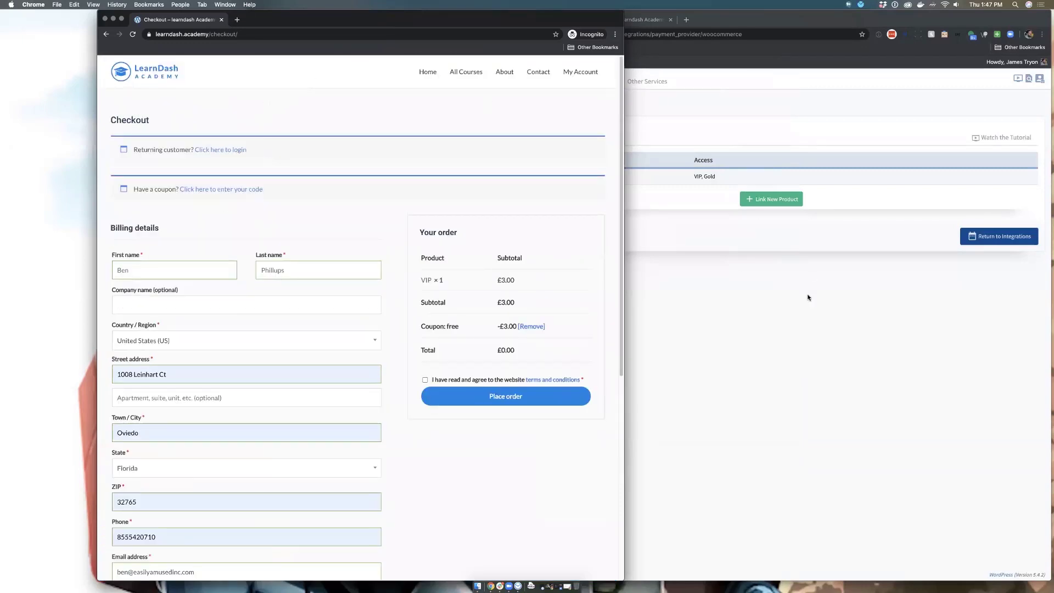
# Step: Open My Account in a new tab, then bring the WooCommerce admin window forward
pyautogui.keyDown('super'); pyautogui.click(583, 72); pyautogui.keyUp('super')
pyautogui.click(287, 24)
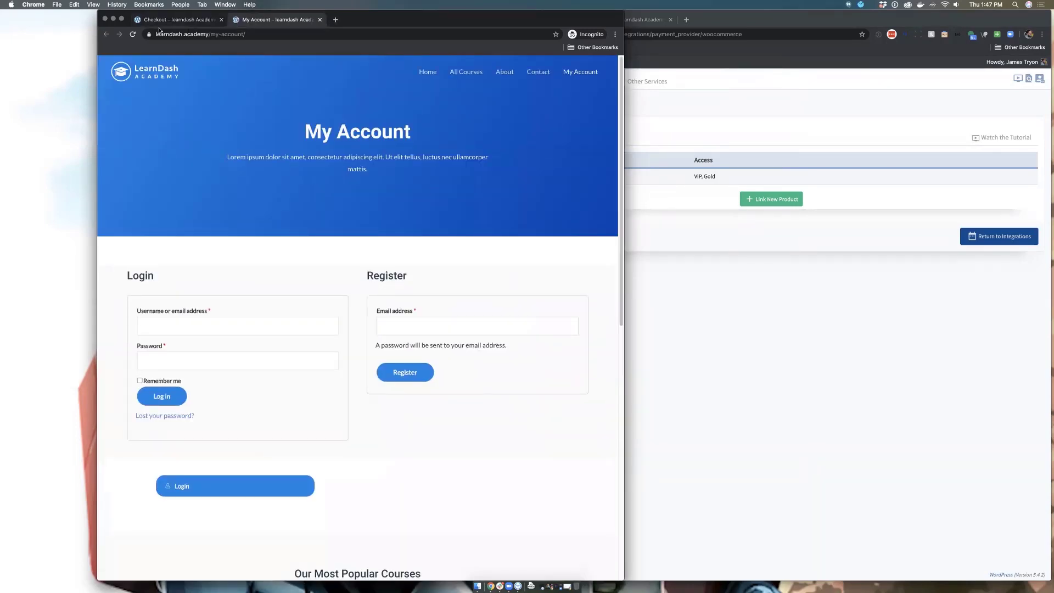
pyautogui.click(163, 22)
pyautogui.click(848, 176)
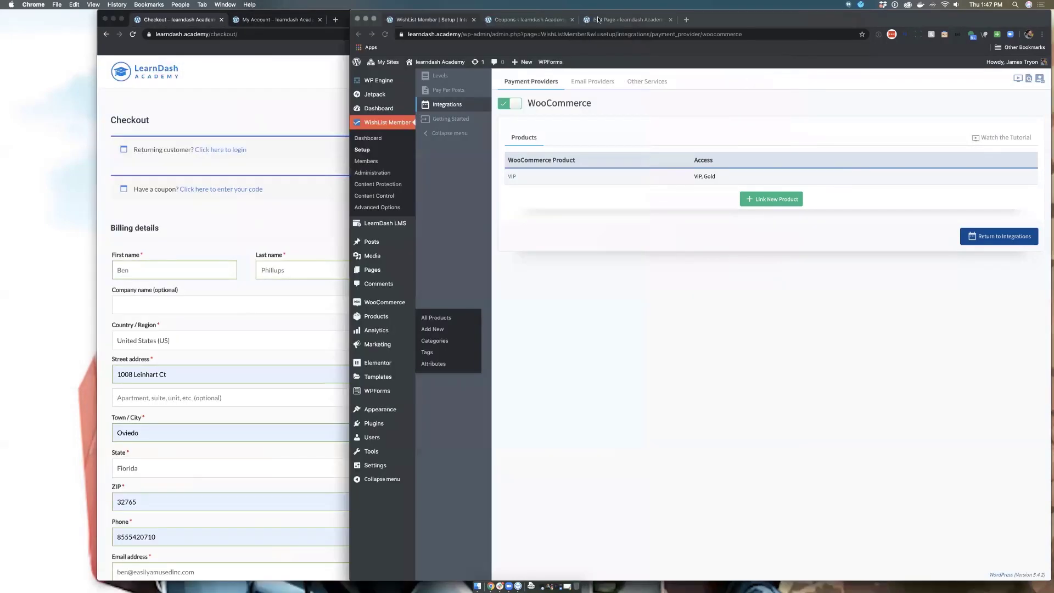
pyautogui.click(530, 20)
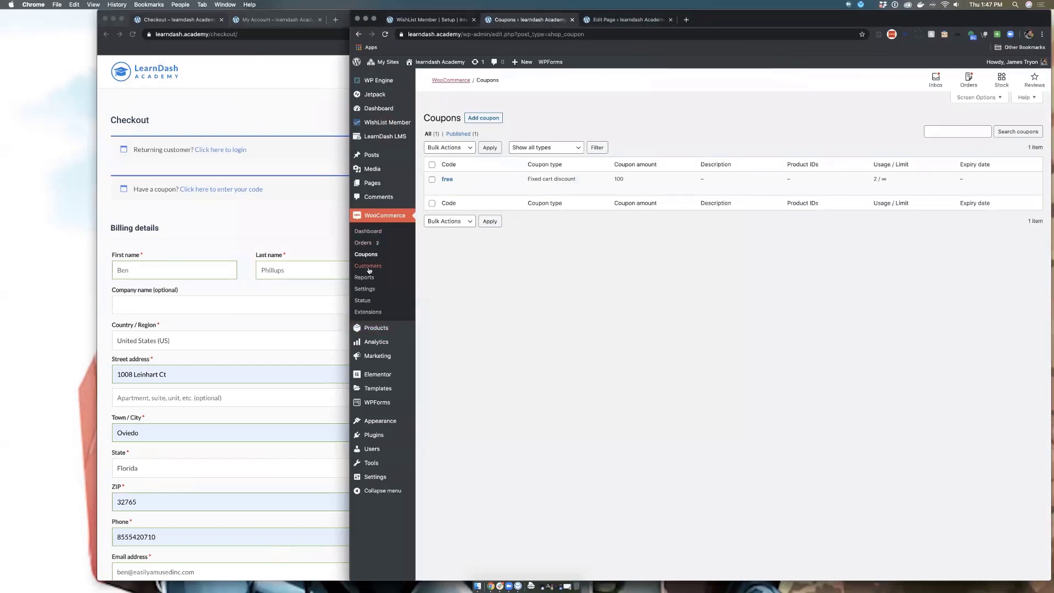
# Step: In WooCommerce Accounts & Privacy settings, untick guest orders without an account and save
pyautogui.click(365, 290)
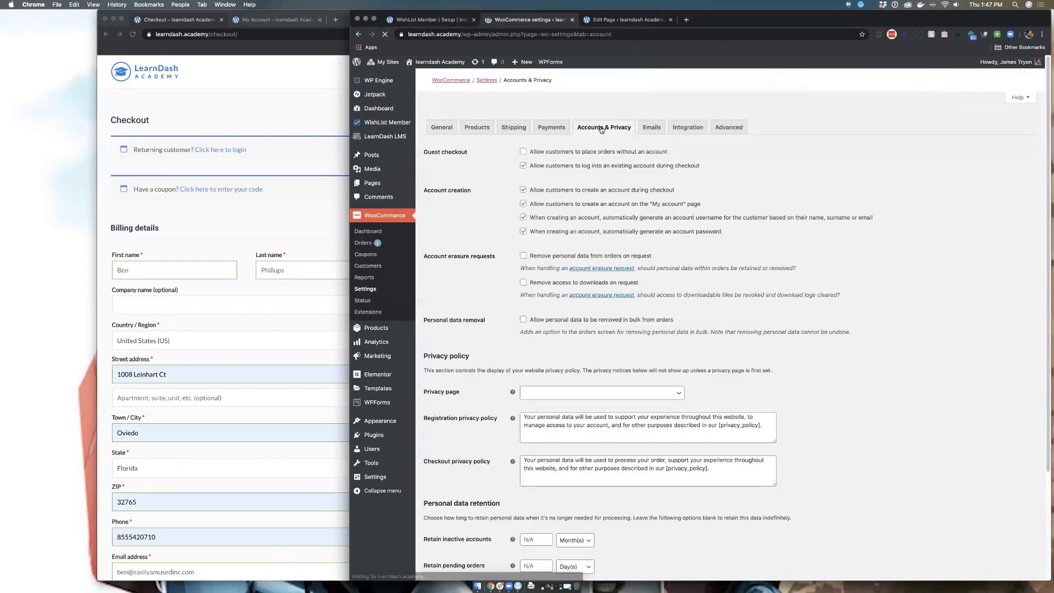
pyautogui.click(522, 152)
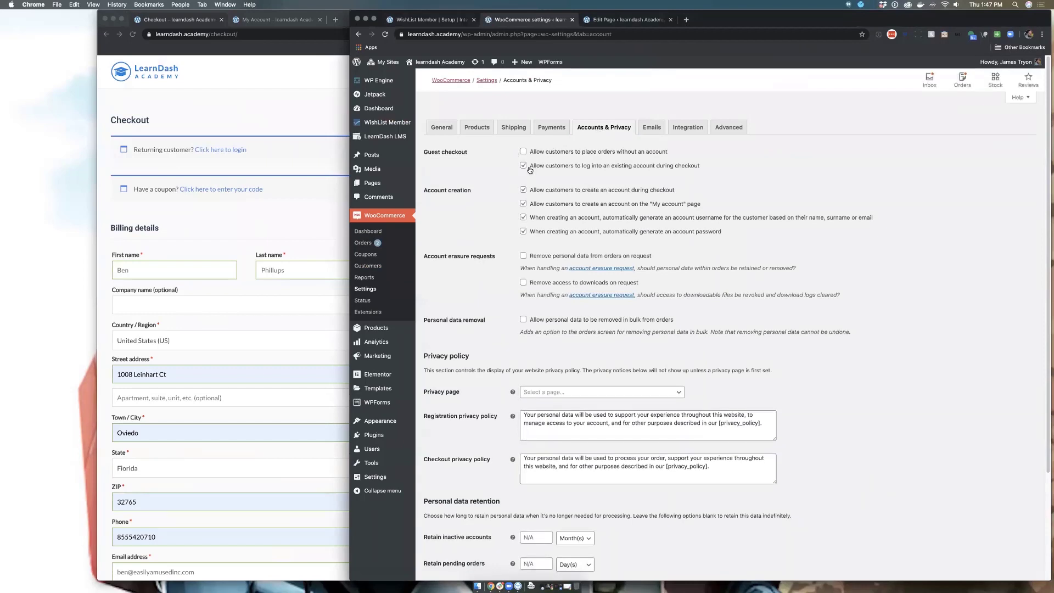
pyautogui.scroll(-3, 494, 329)
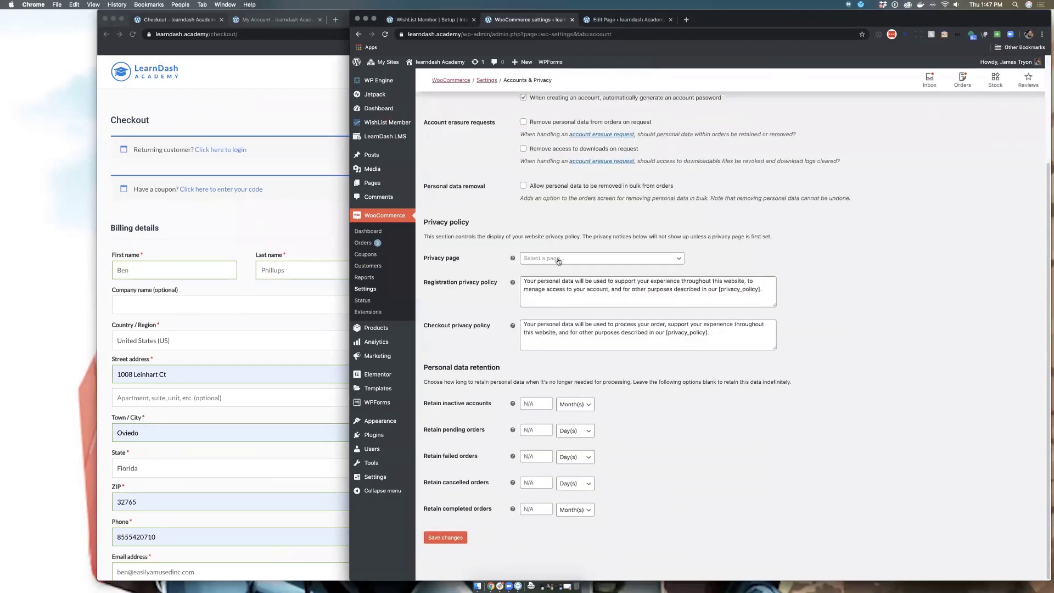
pyautogui.click(446, 537)
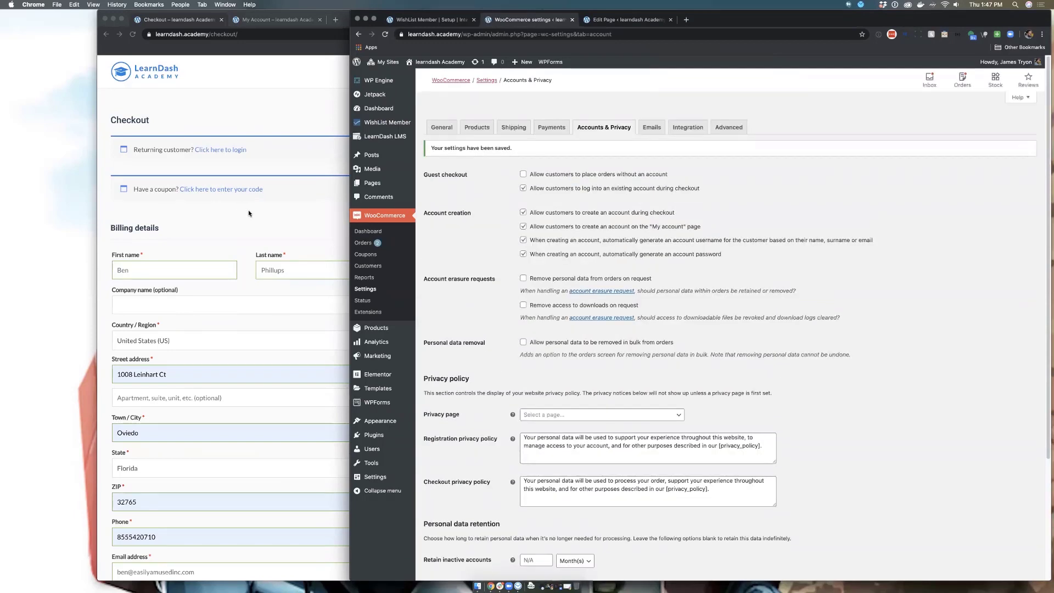
# Step: Reload the checkout page in the incognito window
pyautogui.click(249, 213)
pyautogui.scroll(-6, 301, 213)
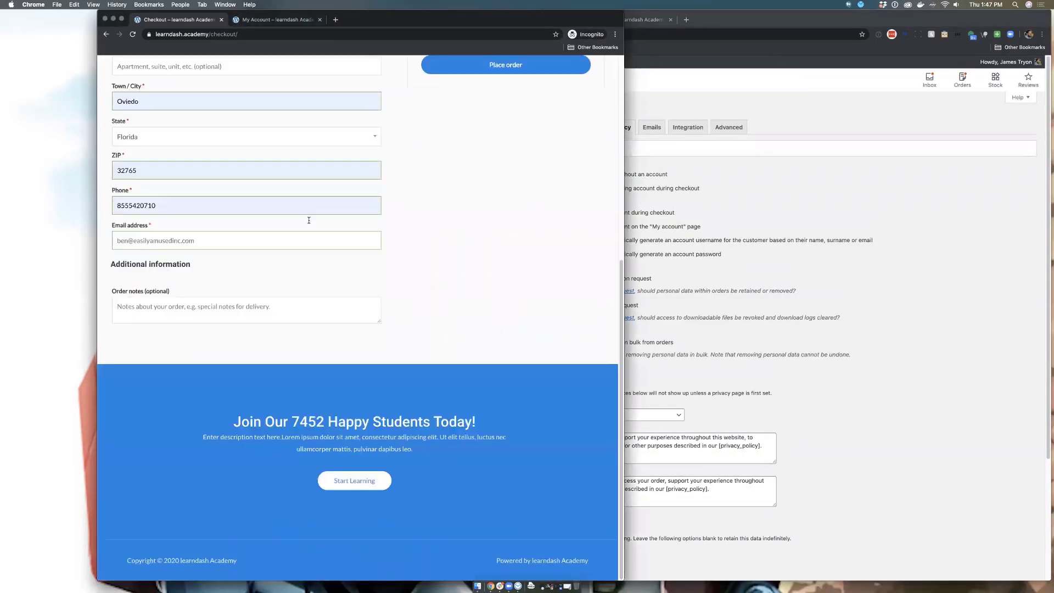
pyautogui.scroll(5, 309, 220)
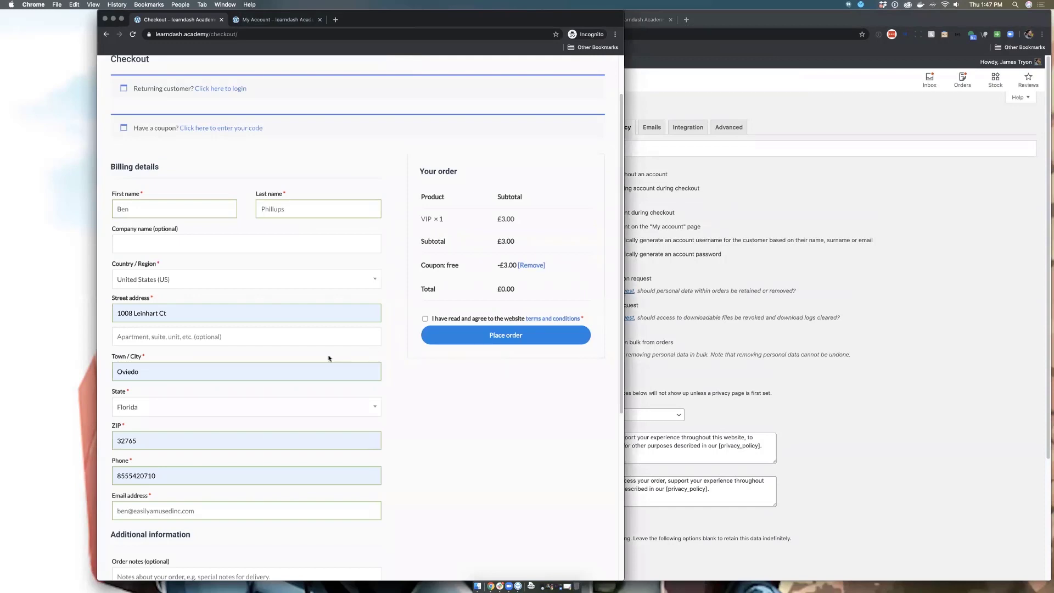
pyautogui.scroll(-1, 328, 359)
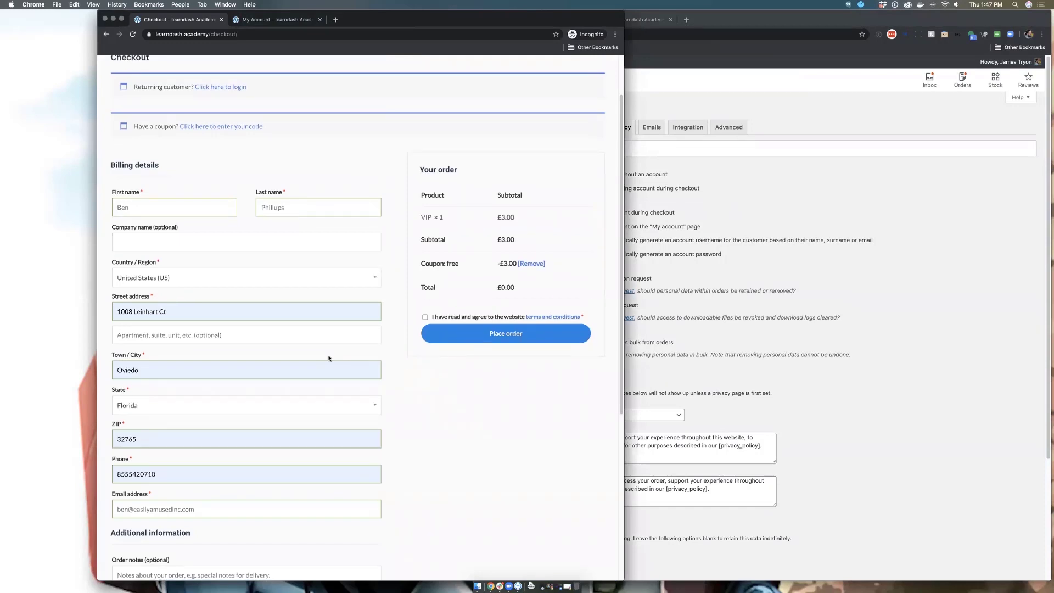
pyautogui.click(132, 34)
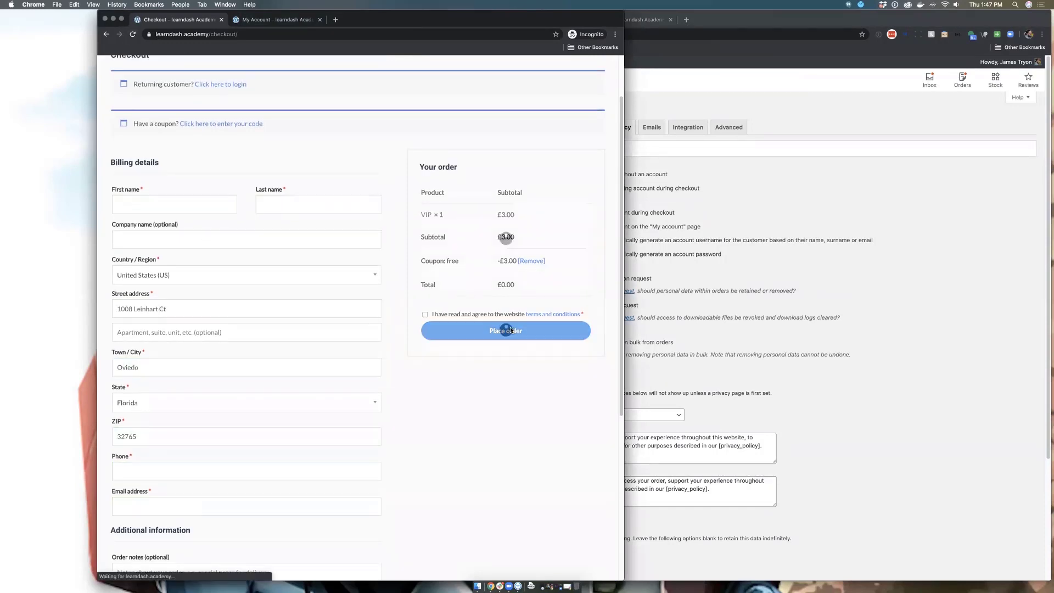
pyautogui.scroll(-4, 280, 348)
pyautogui.scroll(3, 282, 350)
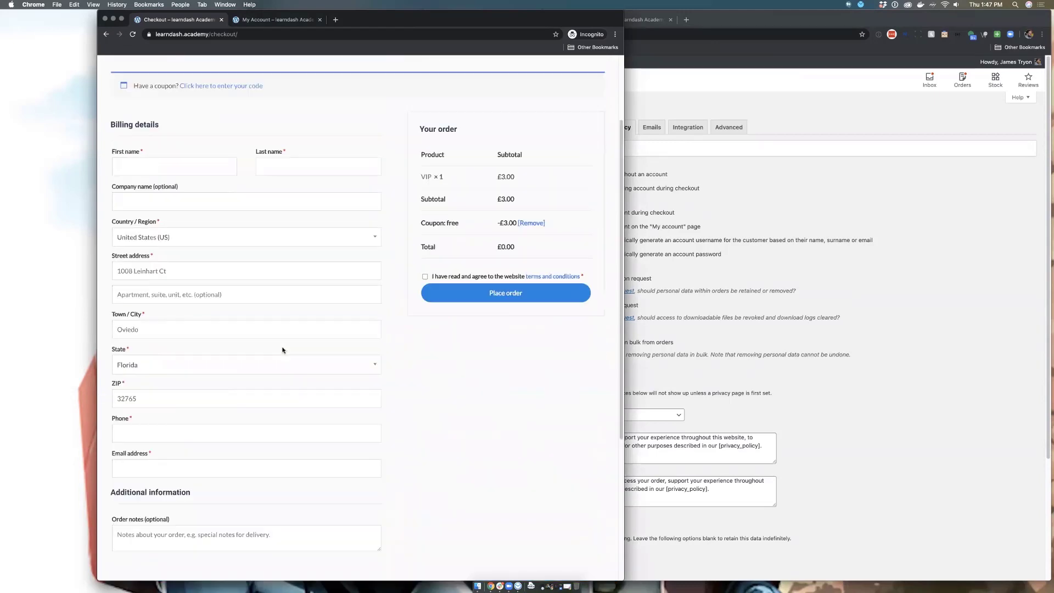
pyautogui.scroll(2, 187, 233)
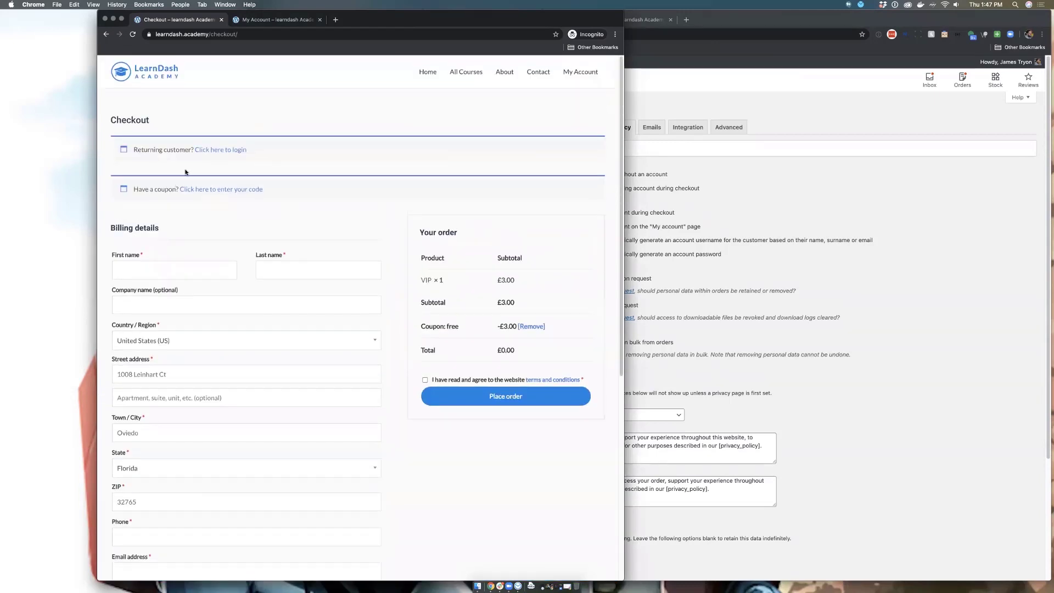
# Step: Show the returning-customer login form, accept the terms, and attempt to place the free VIP order
pyautogui.click(225, 150)
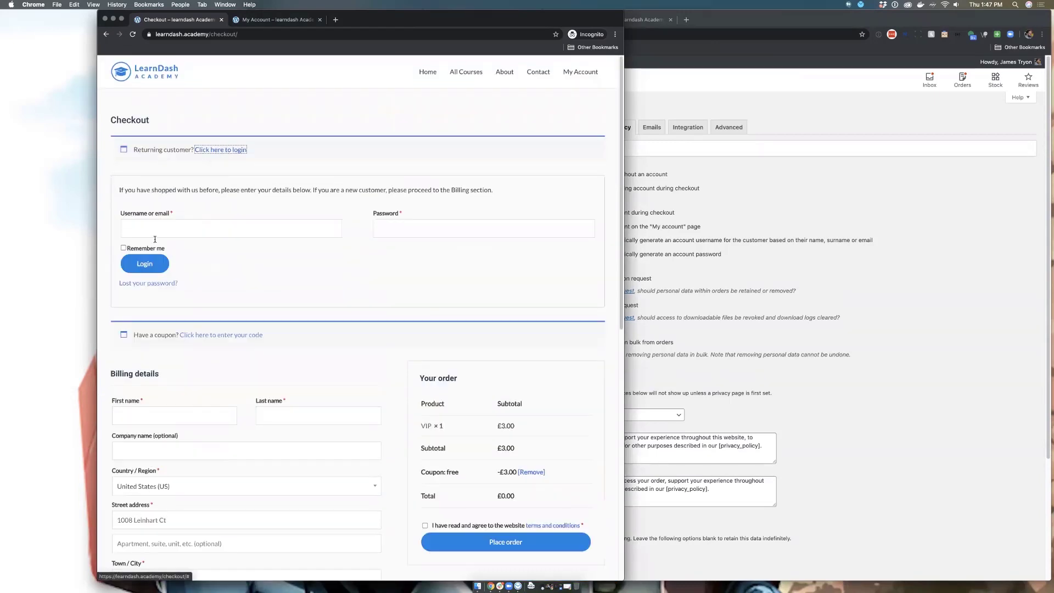
pyautogui.scroll(-3, 407, 398)
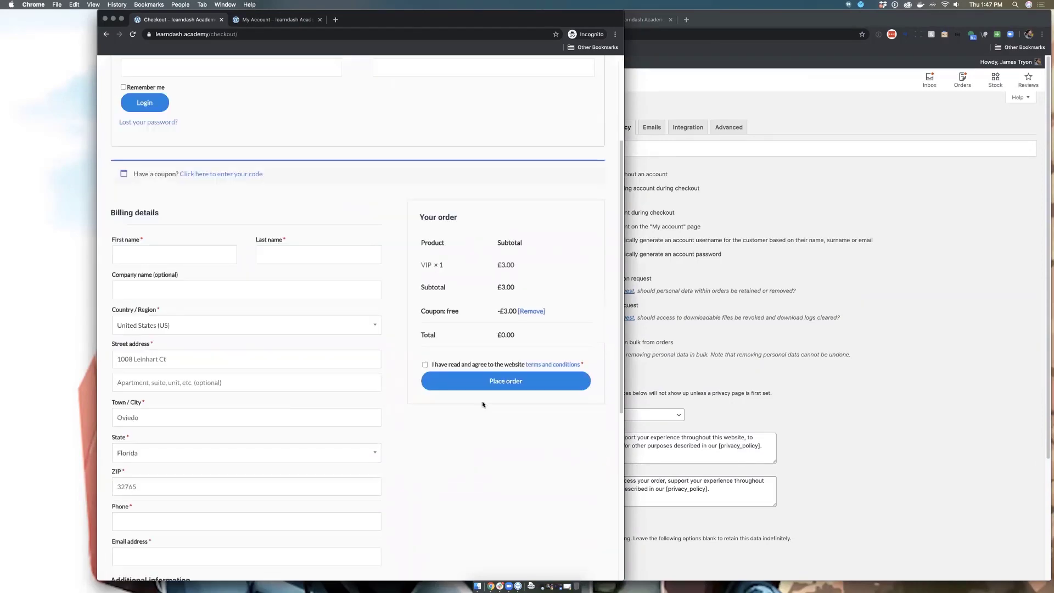
pyautogui.click(424, 366)
pyautogui.click(461, 382)
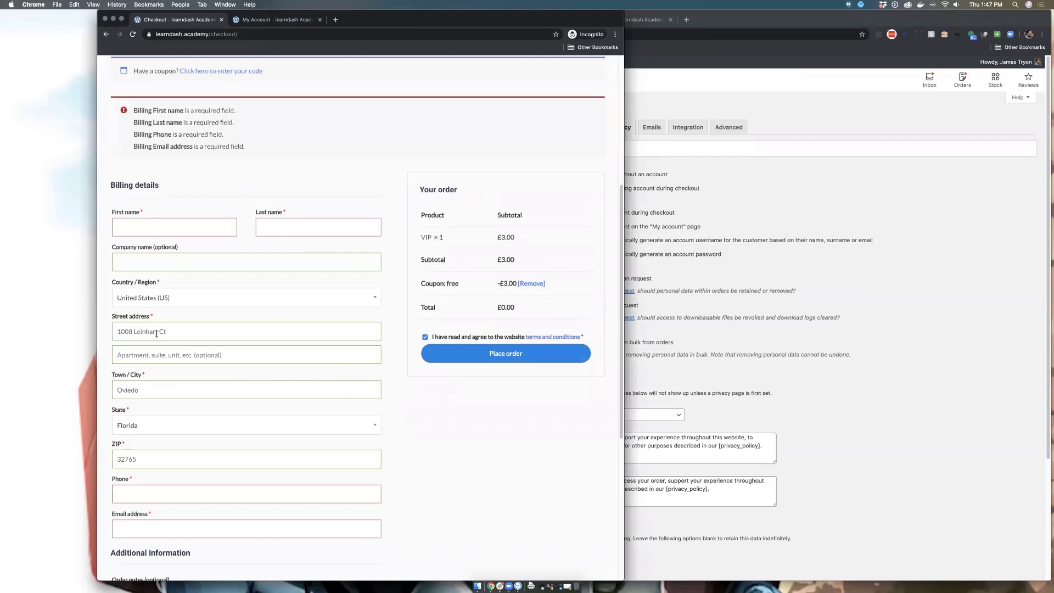
# Step: Type a billing first name, then delete it so the name field is empty
pyautogui.click(134, 222)
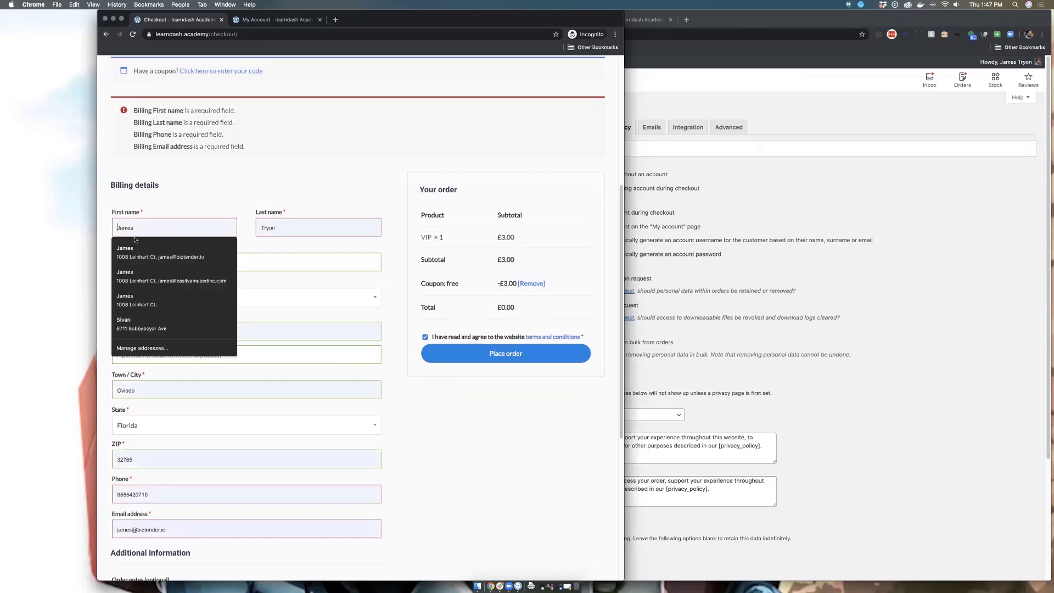
pyautogui.write('t')
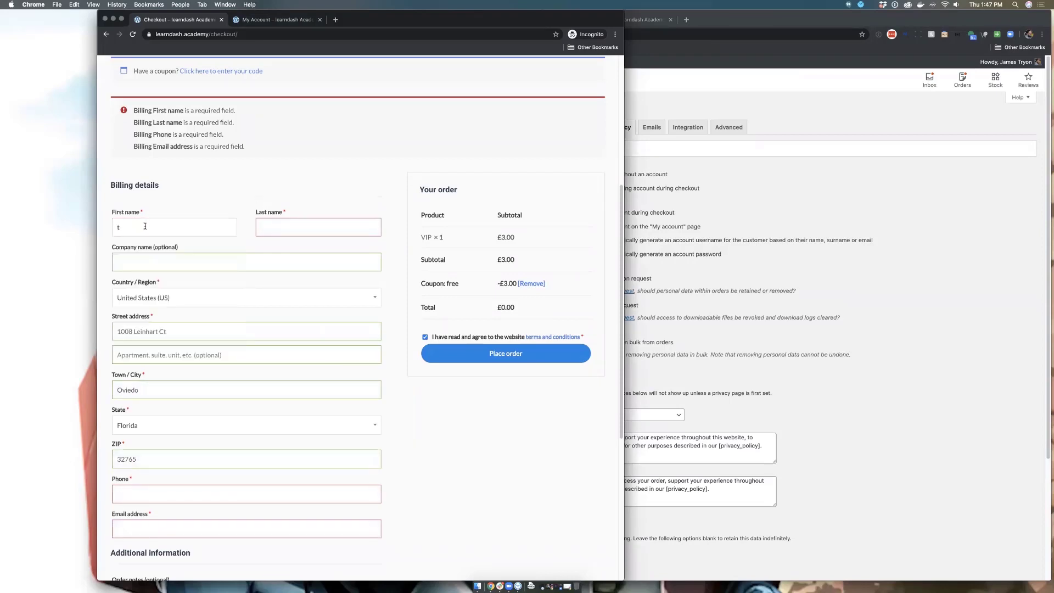
pyautogui.write('Ben')
pyautogui.press('Tab')
pyautogui.click(262, 227)
pyautogui.press('Escape')
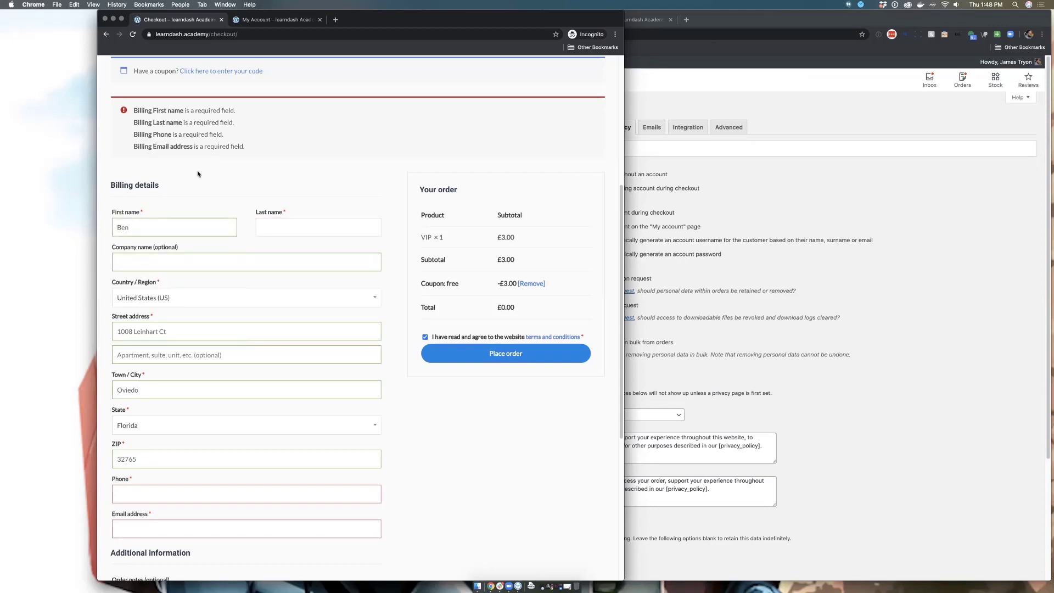
pyautogui.doubleClick(122, 227)
pyautogui.press('BackSpace')
# Step: Enter the account username in the checkout login form and push the settings window aside
pyautogui.scroll(4, 212, 202)
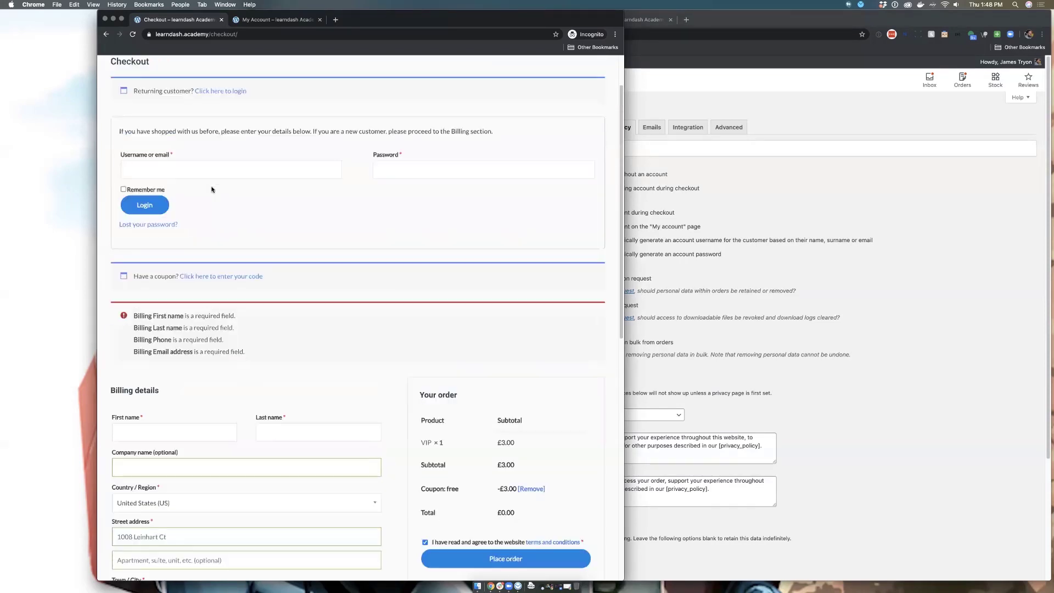
pyautogui.click(185, 169)
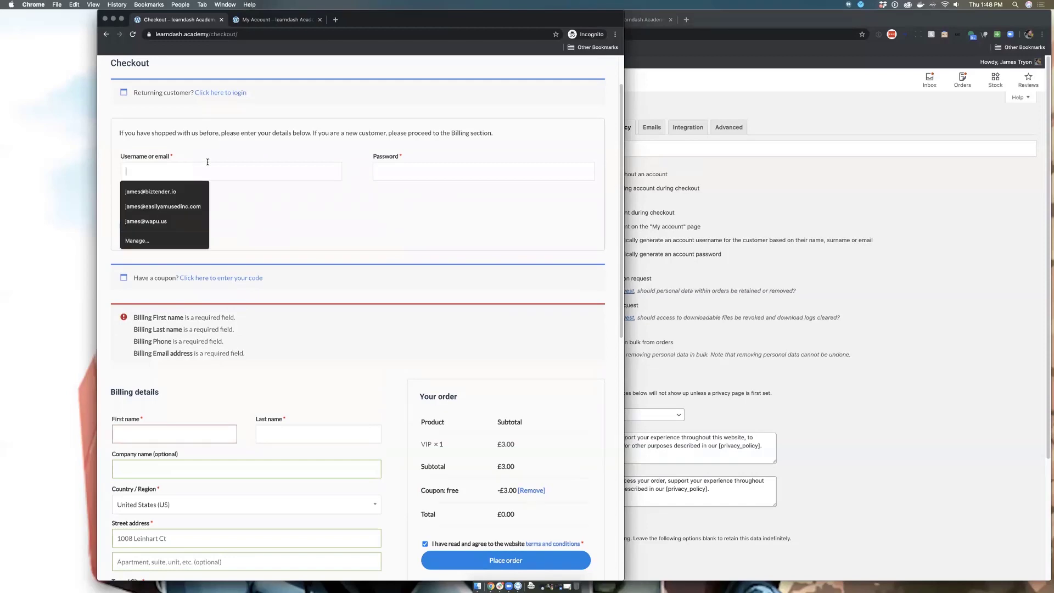
pyautogui.write('easilyamused')
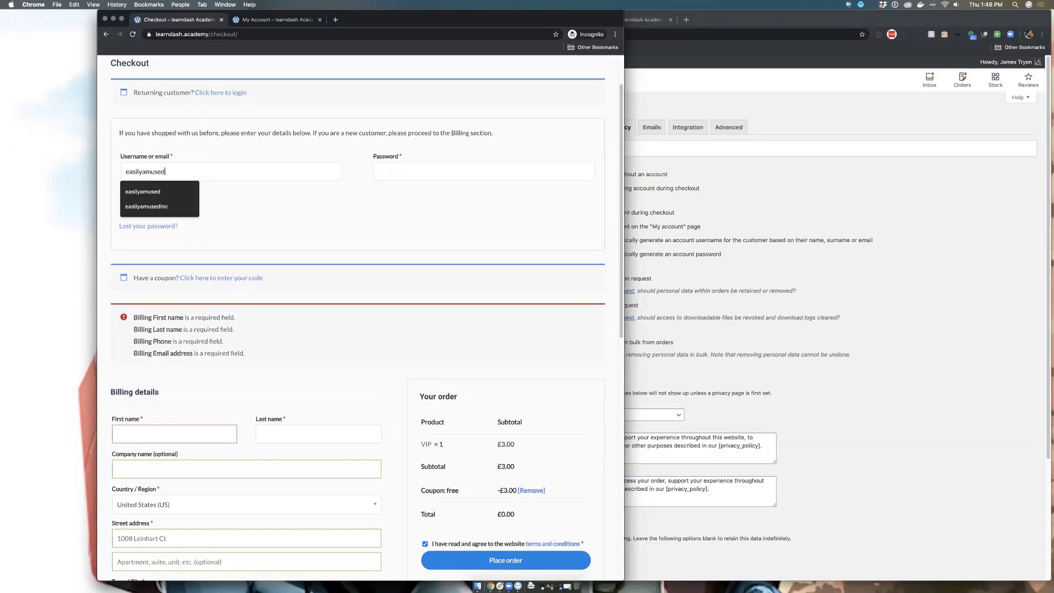
pyautogui.press('Escape')
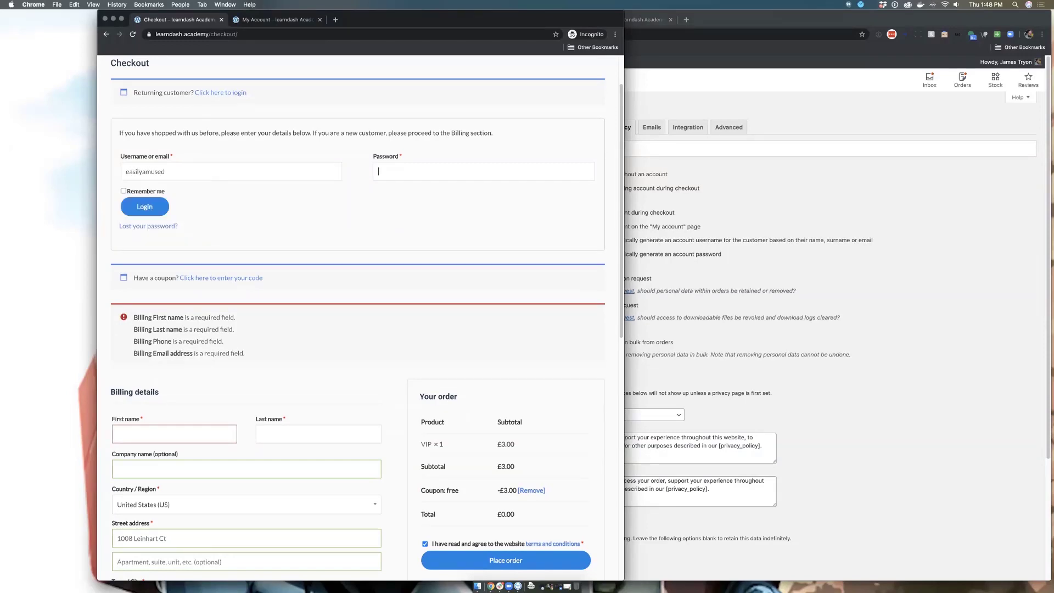
pyautogui.click(859, 21)
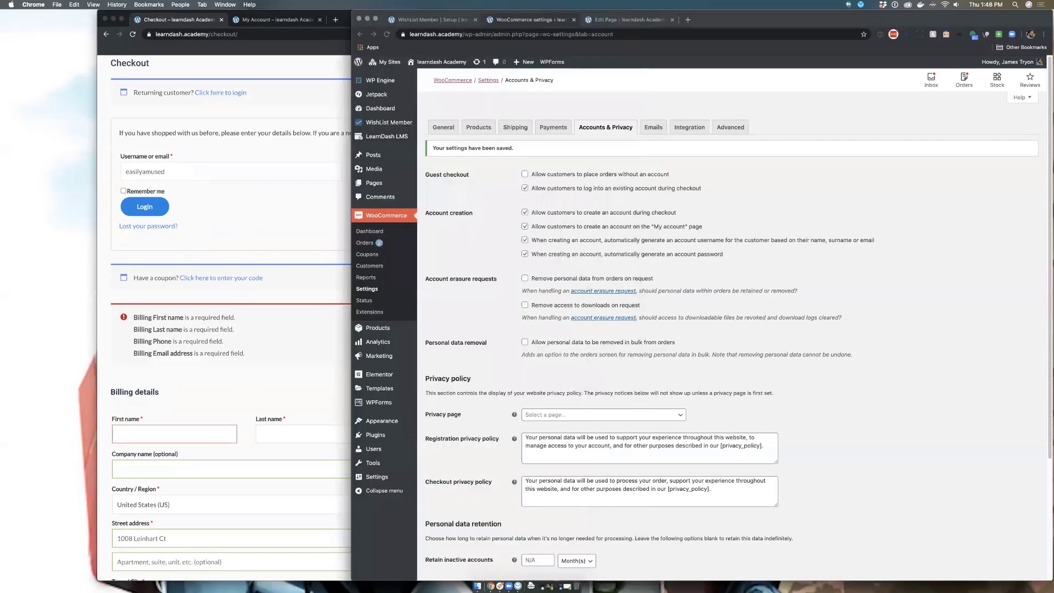
pyautogui.moveTo(859, 21); pyautogui.dragTo(1053, 68)
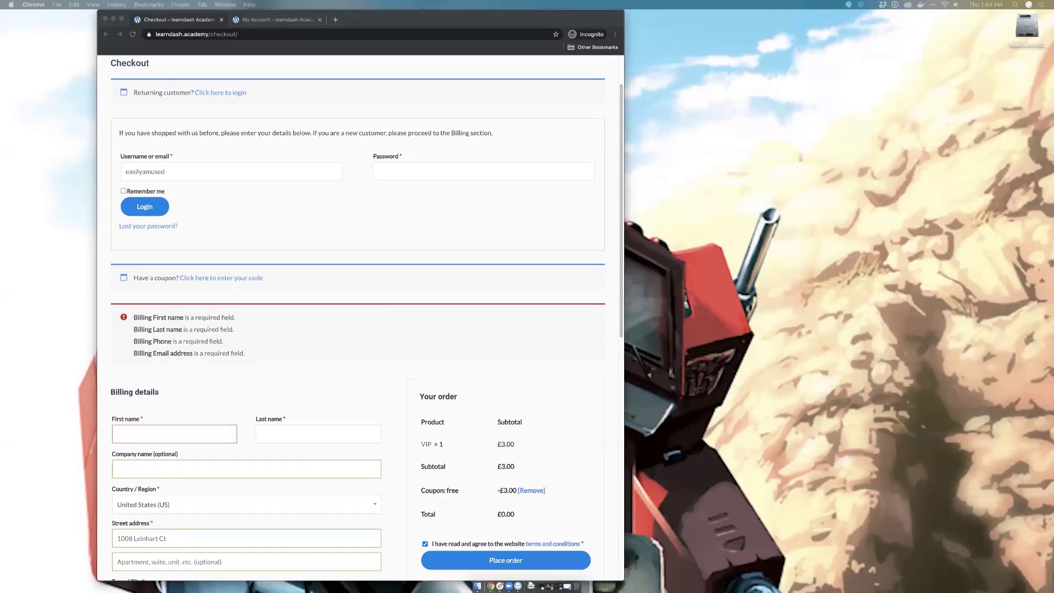
# Step: Paste the account password, log in, and go to the My Account page
pyautogui.click(405, 176)
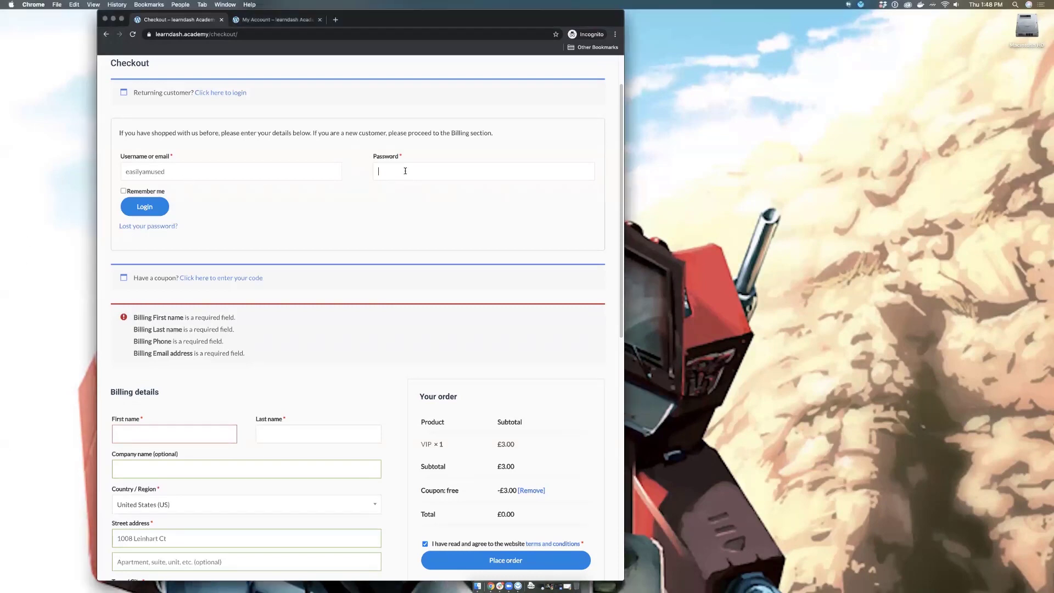
pyautogui.press('super+v')
pyautogui.click(128, 213)
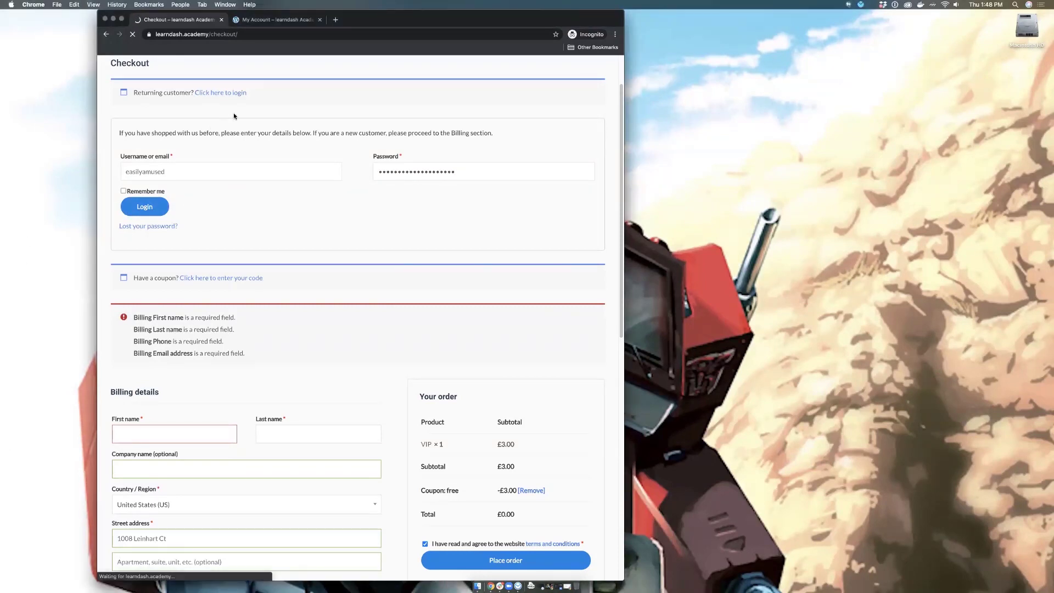
pyautogui.scroll(-3, 292, 172)
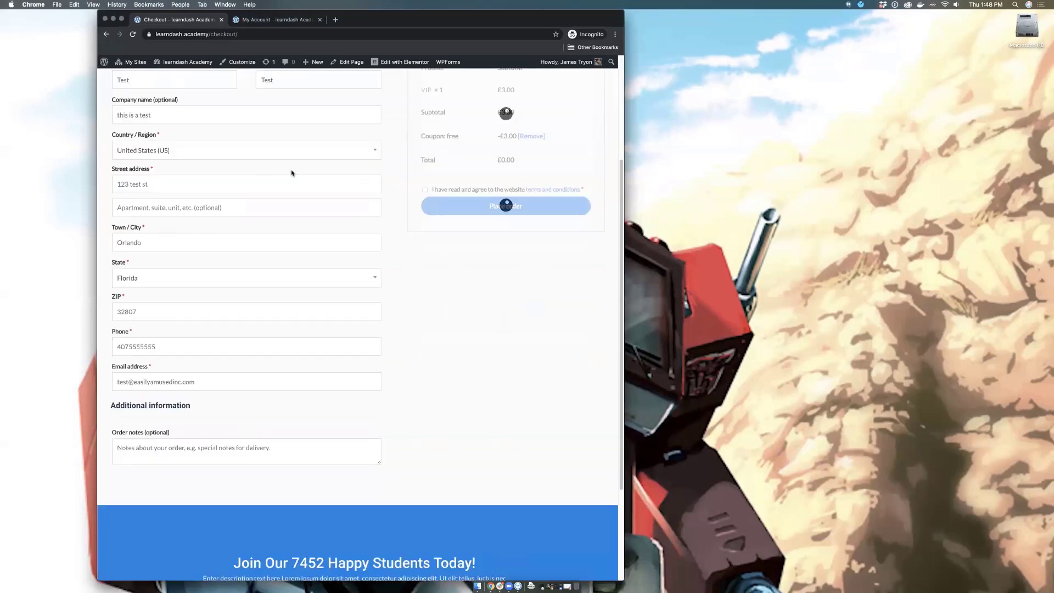
pyautogui.scroll(3, 376, 159)
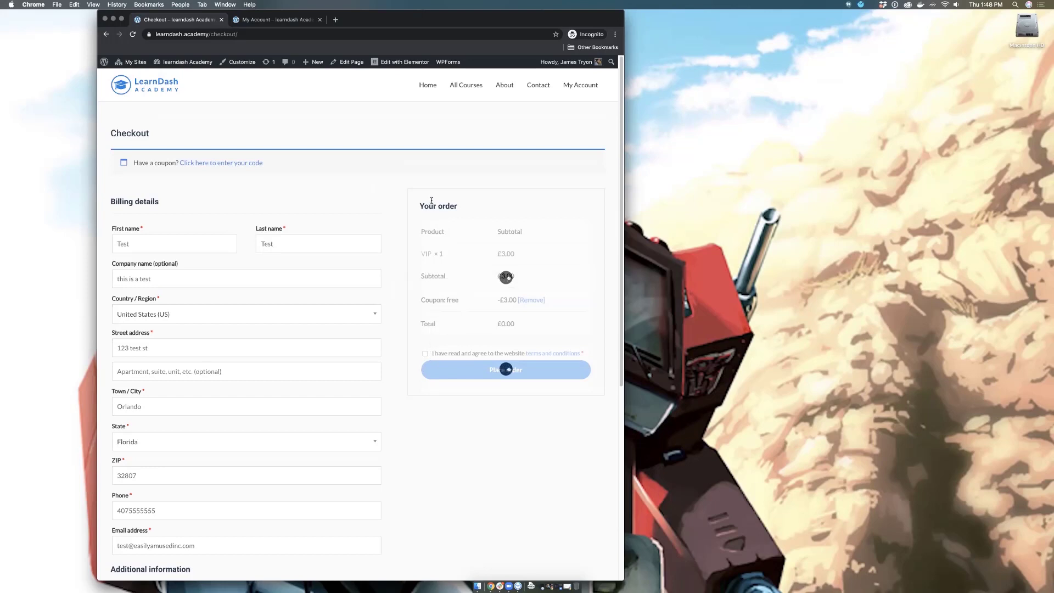
pyautogui.click(580, 86)
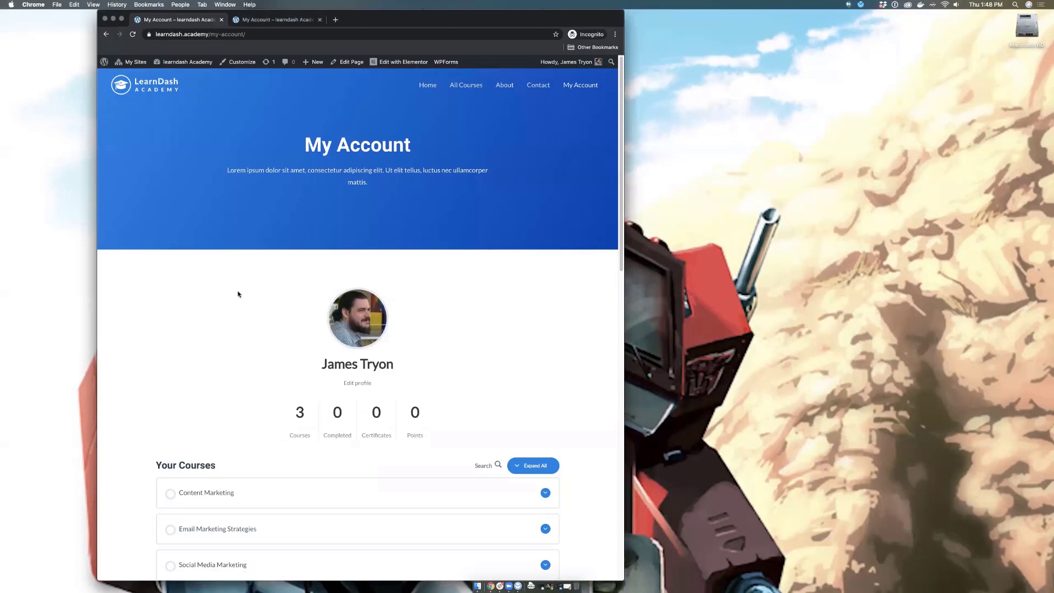
# Step: Scroll My Account to check the Courses count of 3, then switch to the second browser tab
pyautogui.scroll(-3, 241, 291)
pyautogui.scroll(-5, 266, 273)
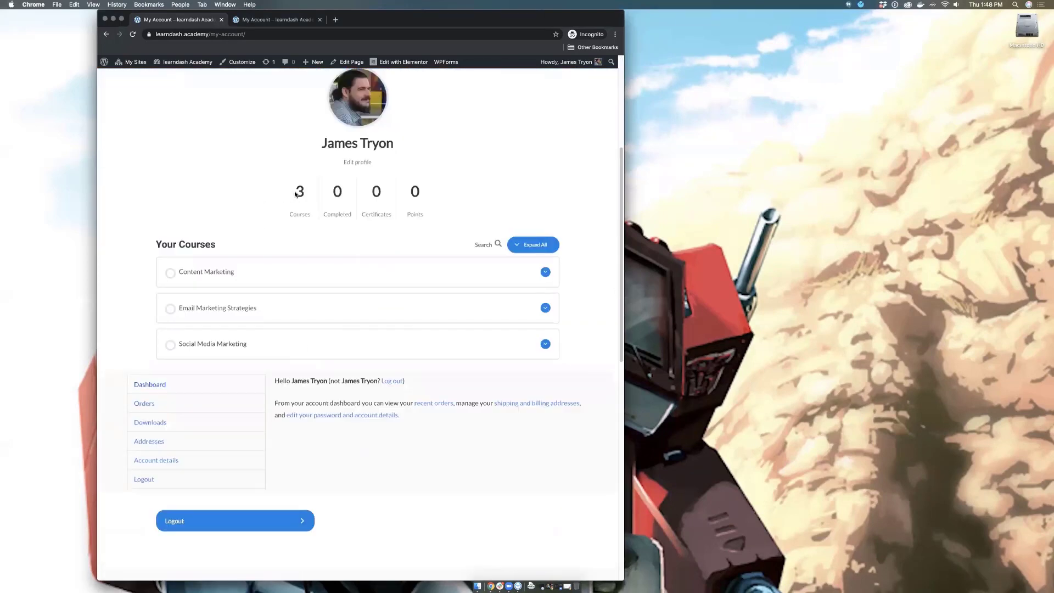
pyautogui.doubleClick(300, 192)
pyautogui.click(300, 198)
pyautogui.doubleClick(299, 199)
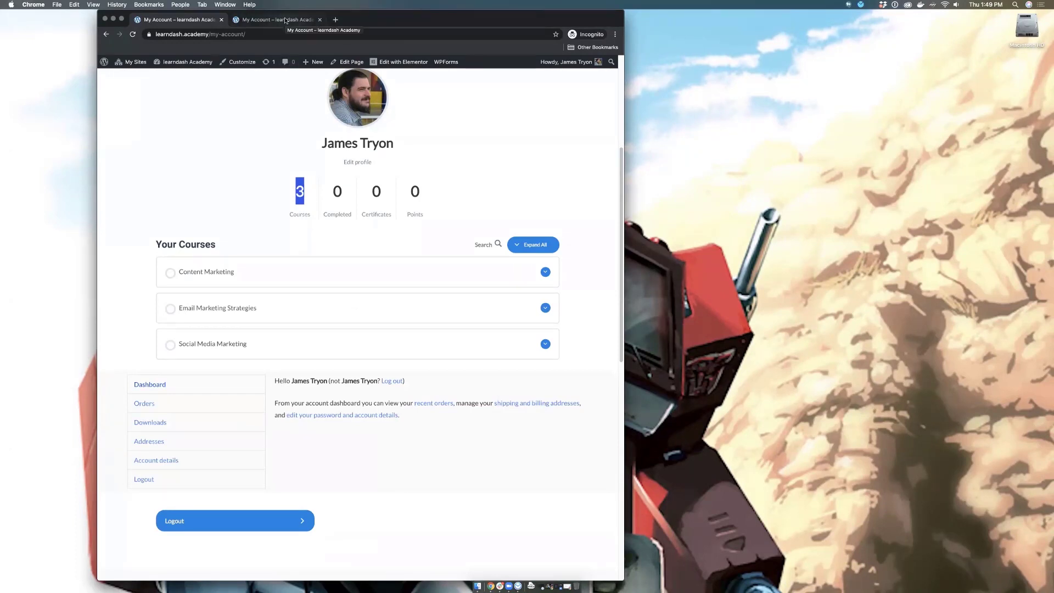
pyautogui.click(286, 20)
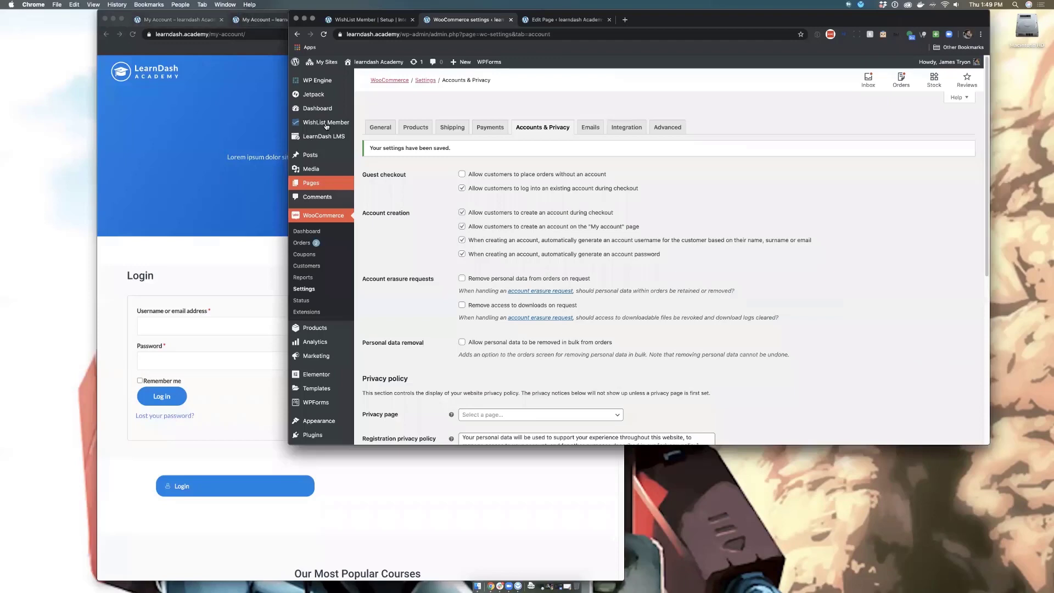
# Step: Open the WishList Member dashboard, move it right, and bring the incognito site window forward
pyautogui.click(325, 122)
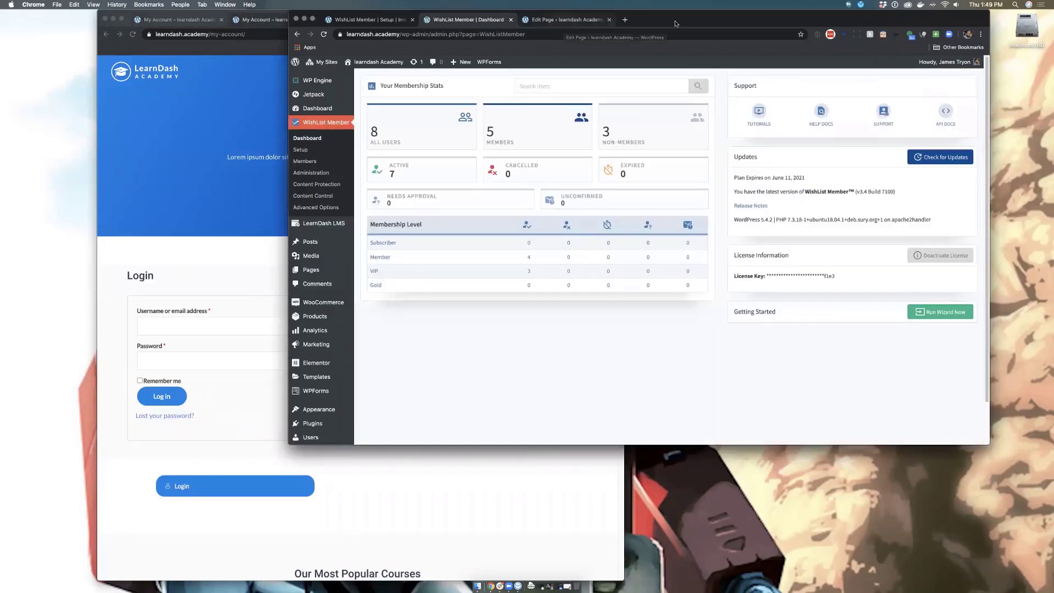
pyautogui.moveTo(686, 17); pyautogui.dragTo(749, 8)
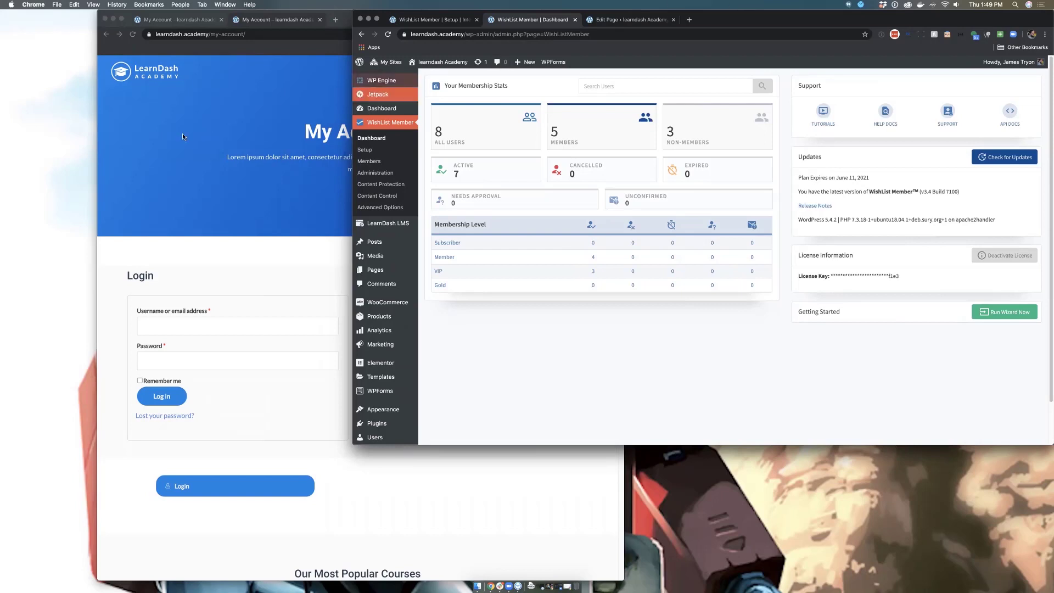
pyautogui.click(182, 156)
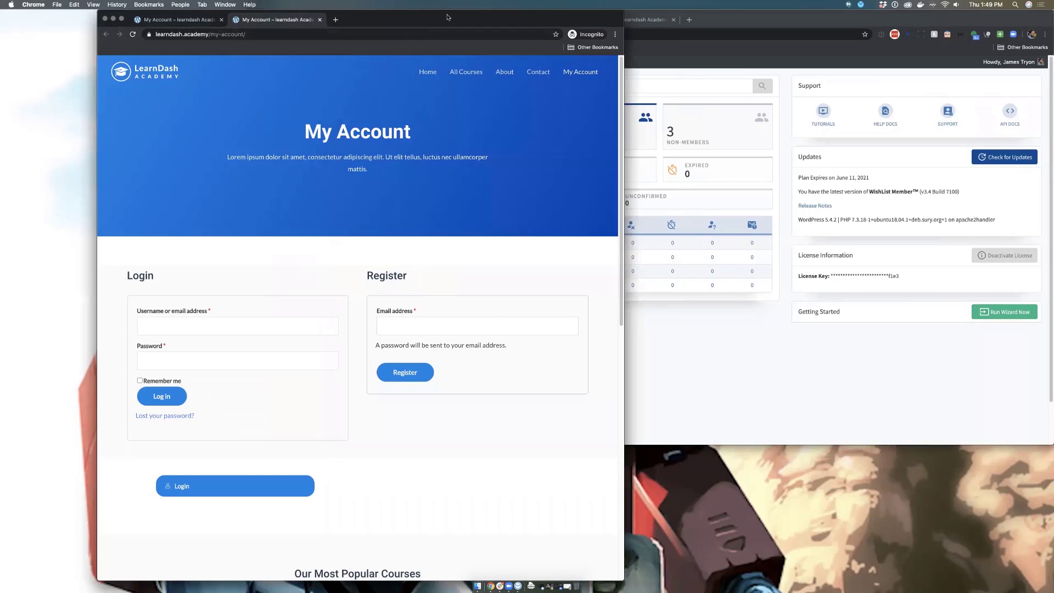
# Step: Drag the logged-out My Account window to the screen's left edge
pyautogui.moveTo(448, 17); pyautogui.dragTo(347, 4)
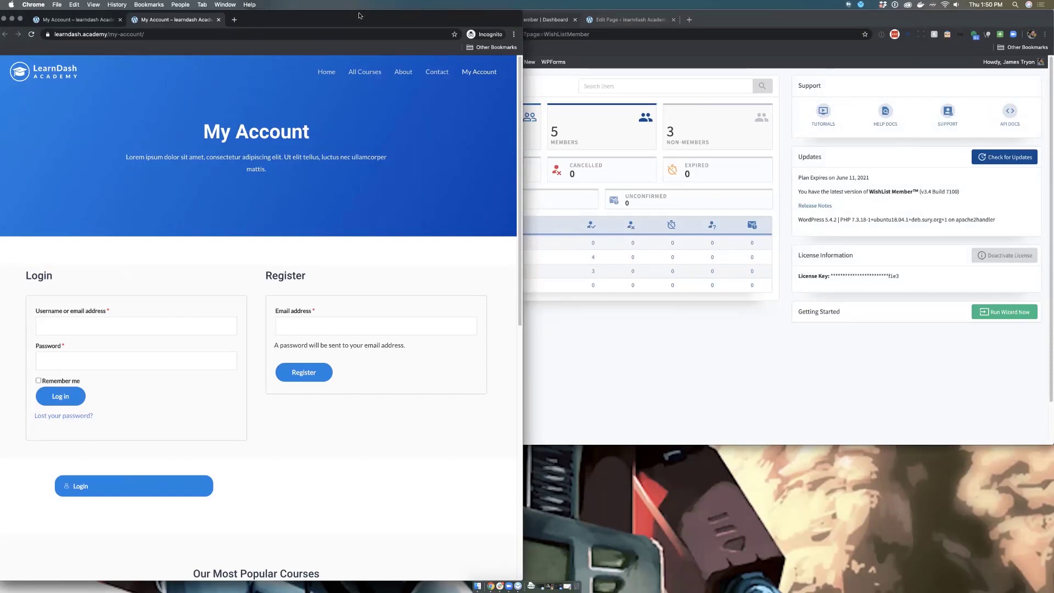
# Step: Narrow and lengthen the WishList admin window, then open Members listing 8 members
pyautogui.click(587, 328)
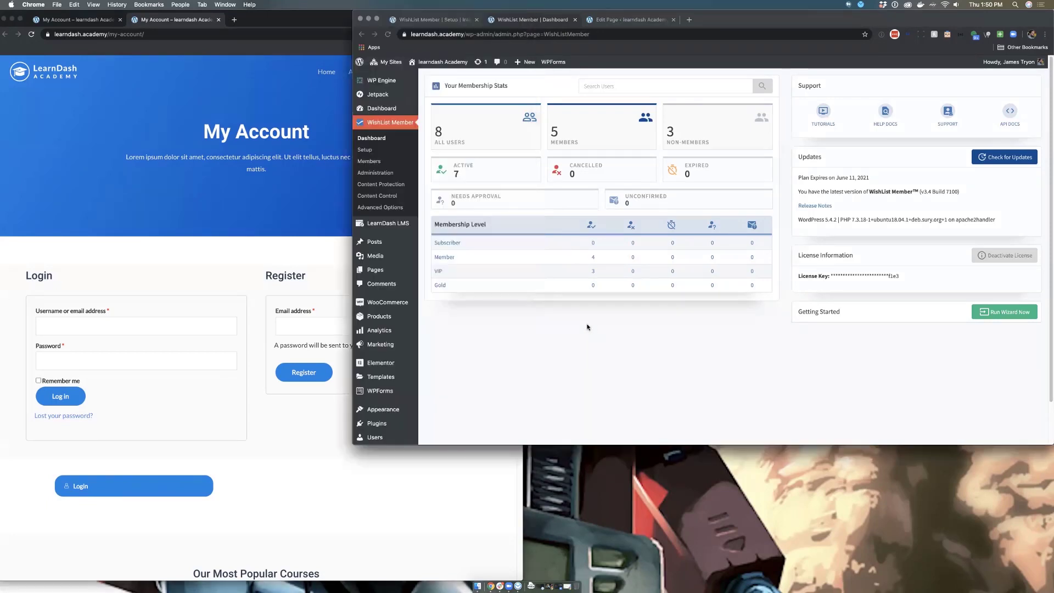
pyautogui.moveTo(353, 328); pyautogui.dragTo(358, 328)
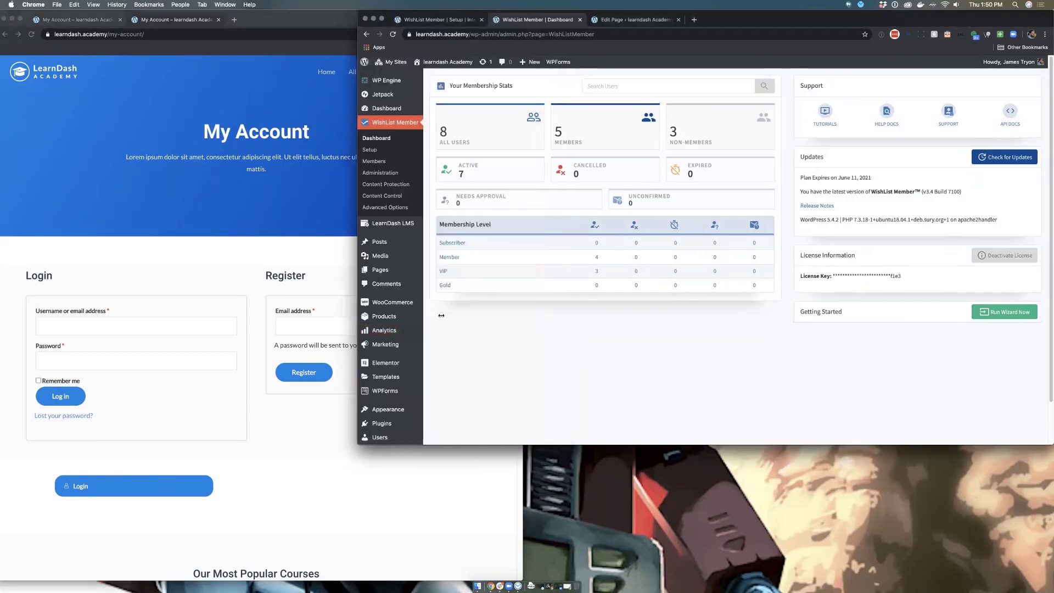
pyautogui.moveTo(441, 316); pyautogui.dragTo(522, 309)
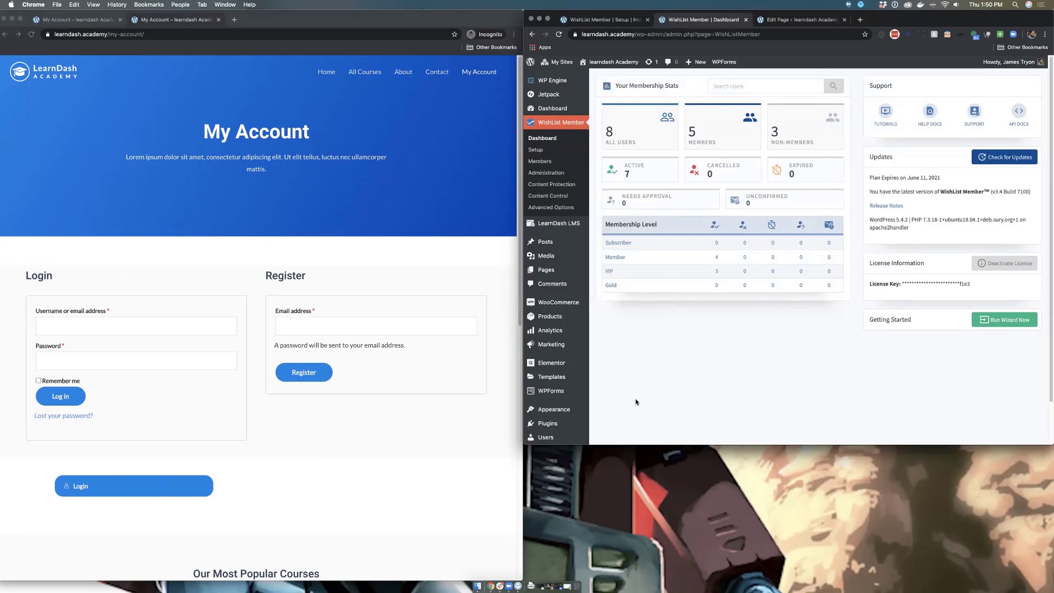
pyautogui.moveTo(631, 445); pyautogui.dragTo(642, 588)
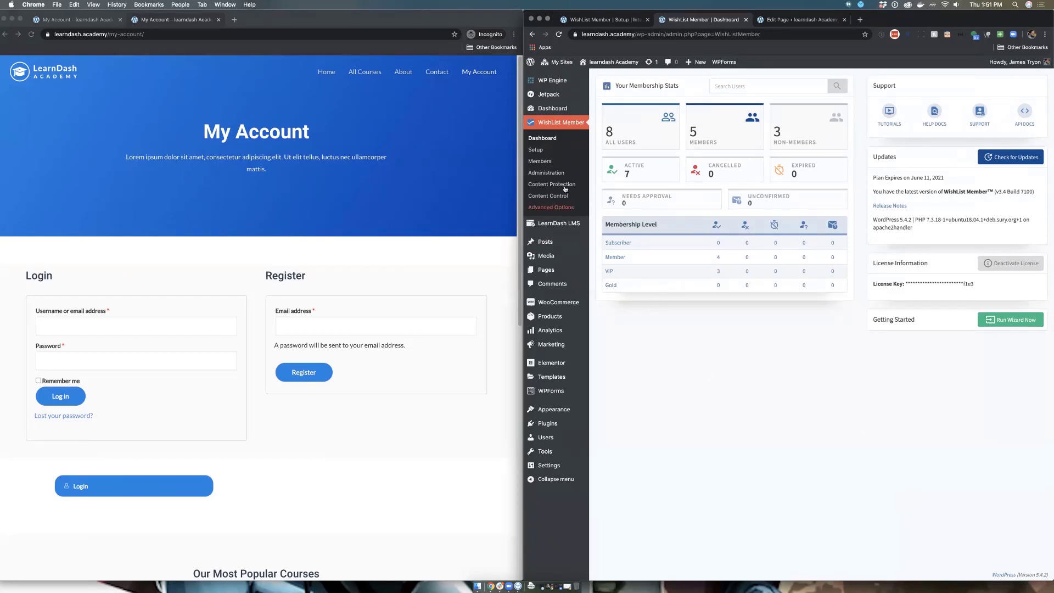
pyautogui.click(549, 162)
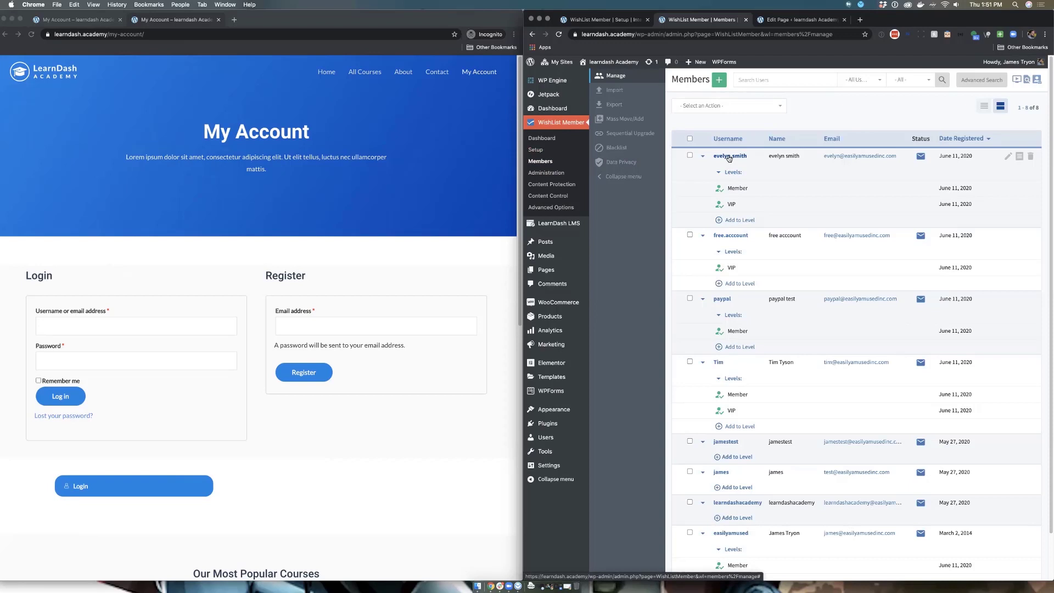
# Step: In the first member's Levels tab, add Gold with Send Email Notification
pyautogui.click(729, 157)
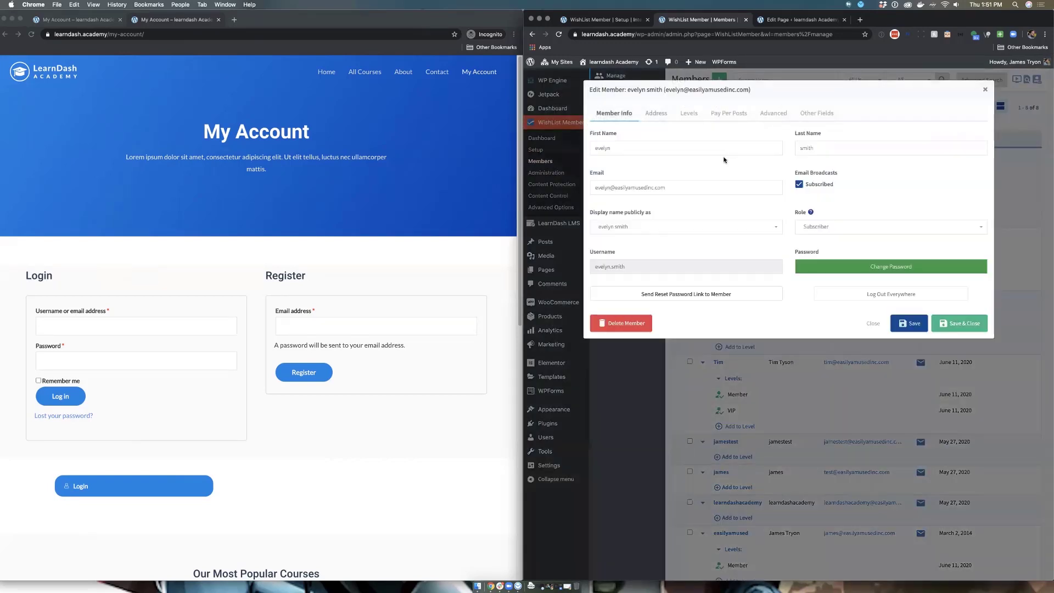
pyautogui.click(682, 114)
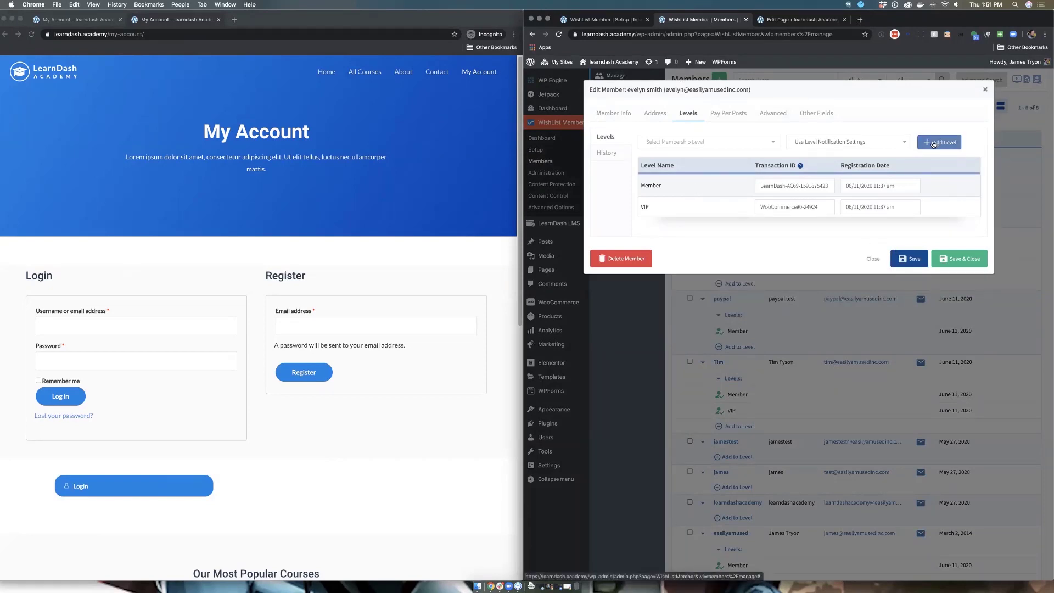
pyautogui.click(757, 147)
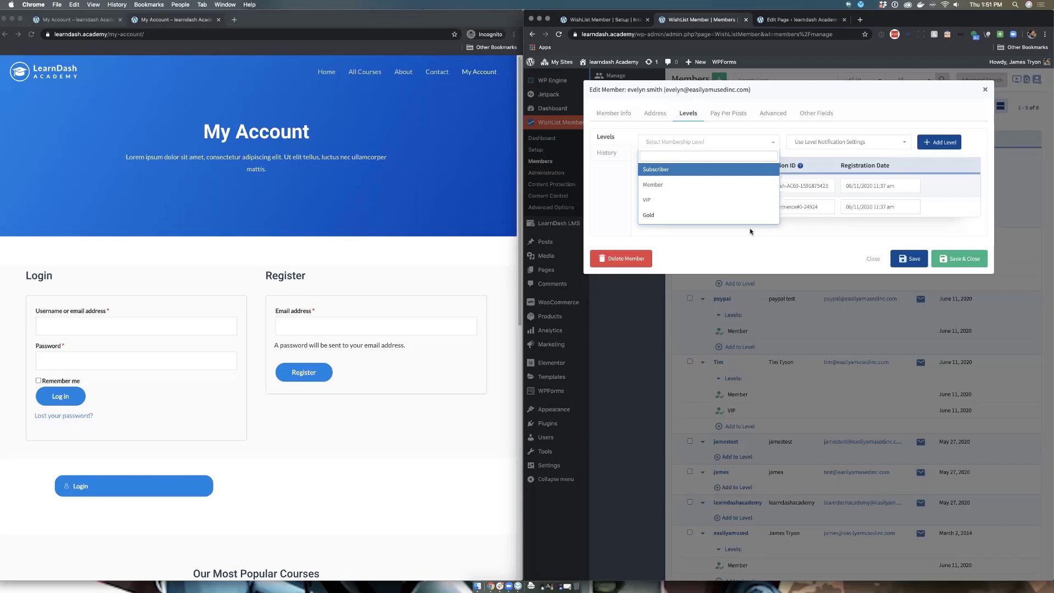
pyautogui.click(765, 262)
pyautogui.click(736, 146)
pyautogui.click(688, 210)
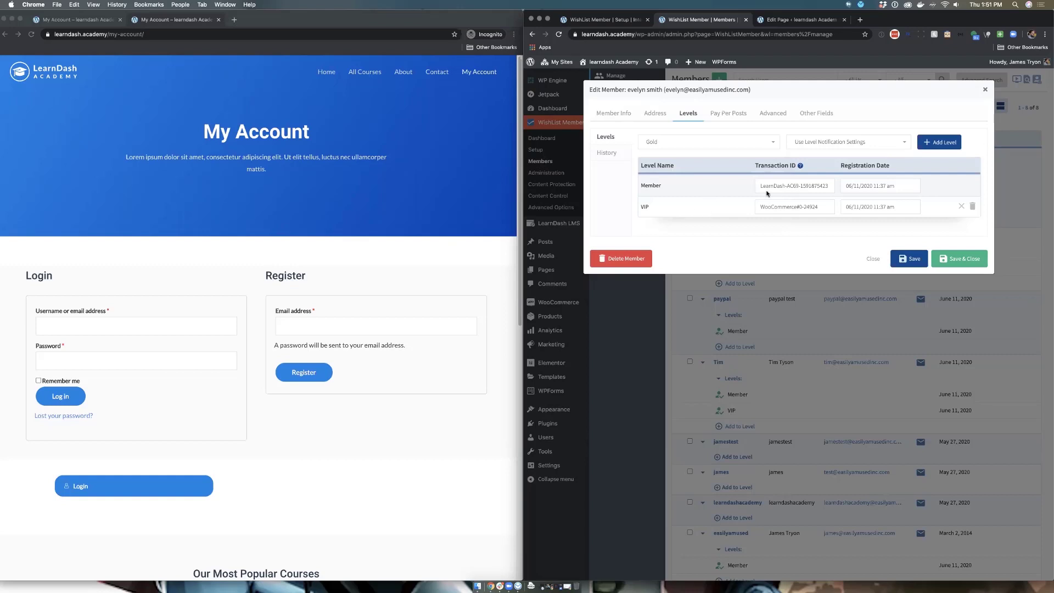
pyautogui.click(852, 147)
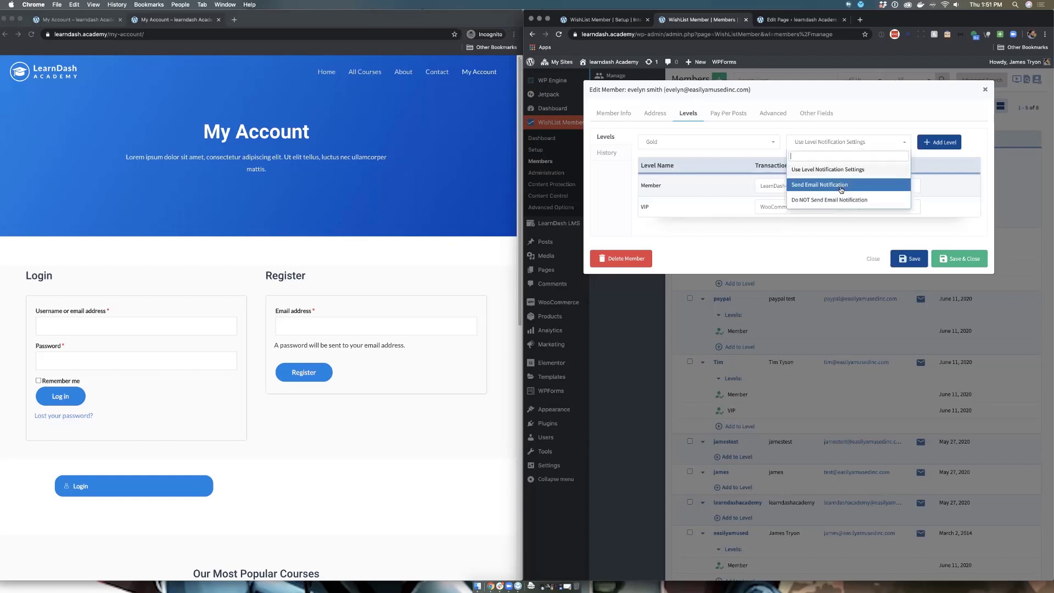
pyautogui.click(842, 190)
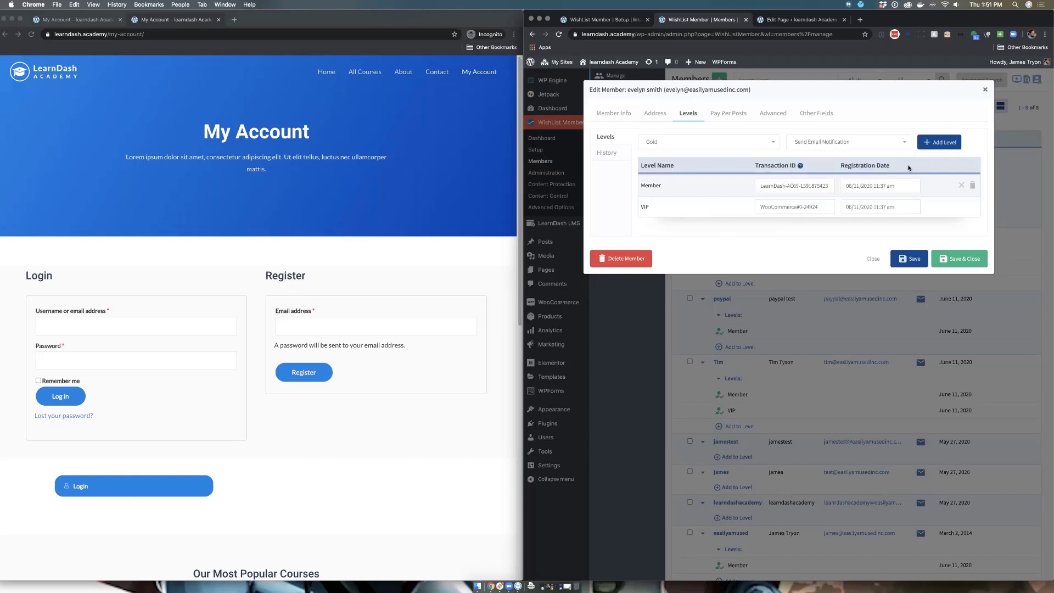
pyautogui.click(927, 147)
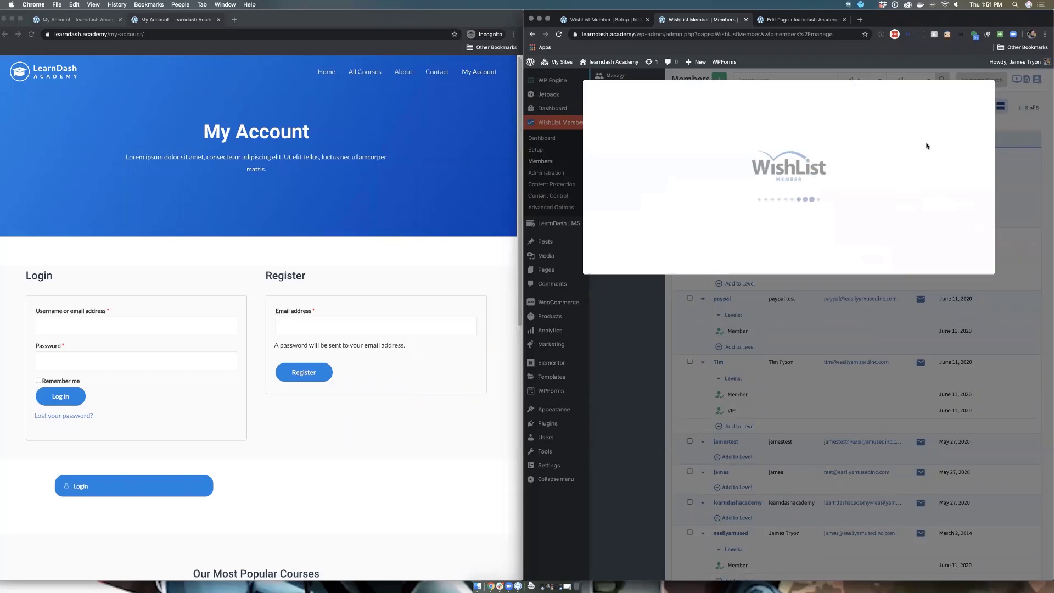